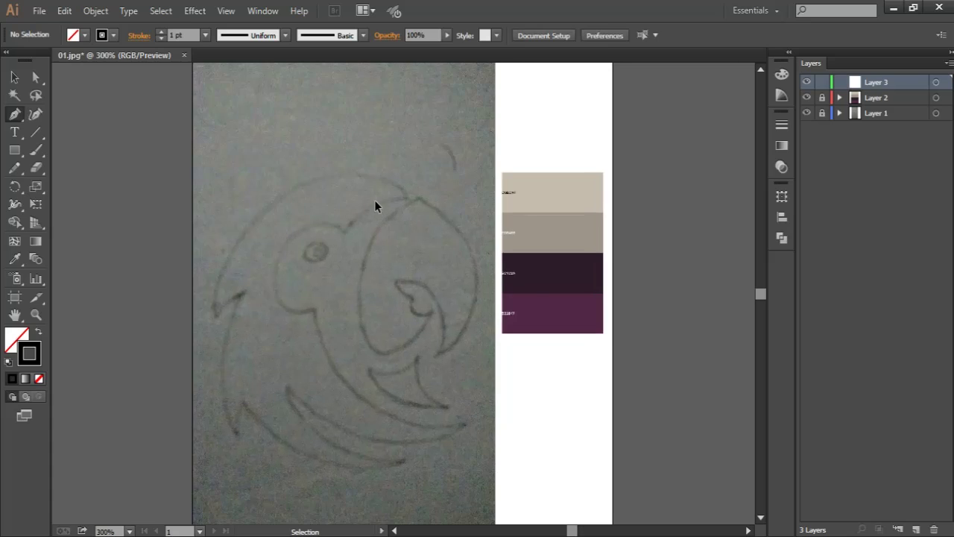
# Trace the top of the head, back of the neck and upper-left feather tip
pyautogui.hotkey('ctrl', '=')
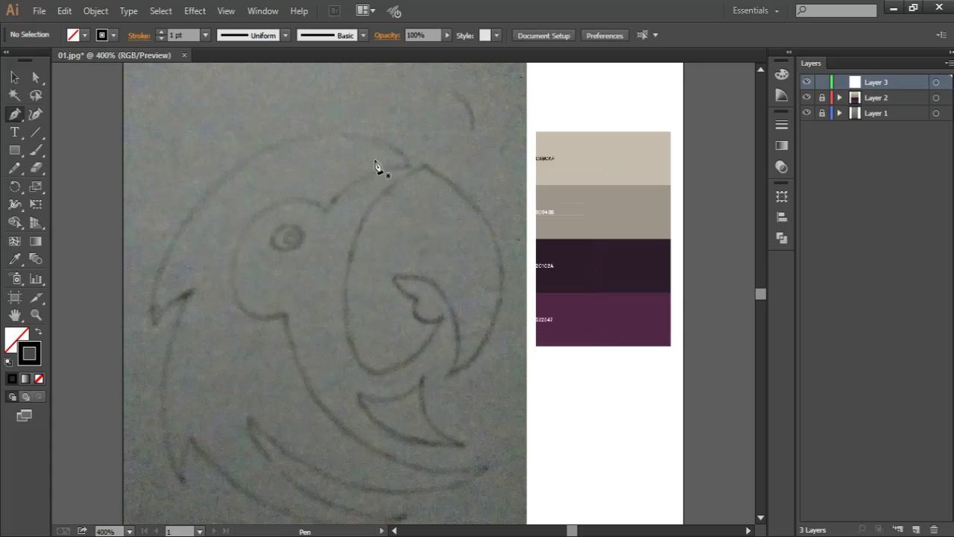
pyautogui.click(454, 173)
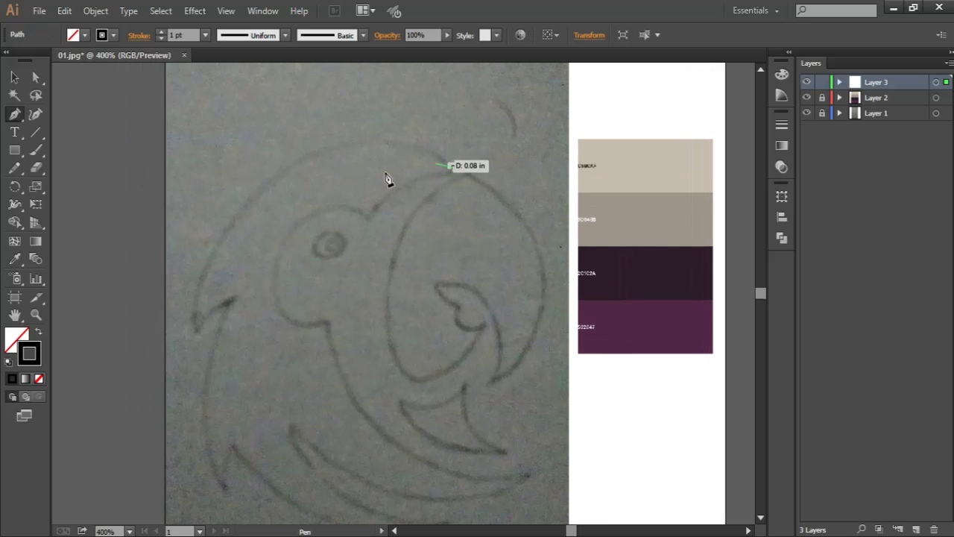
pyautogui.hotkey('ctrl', '-')
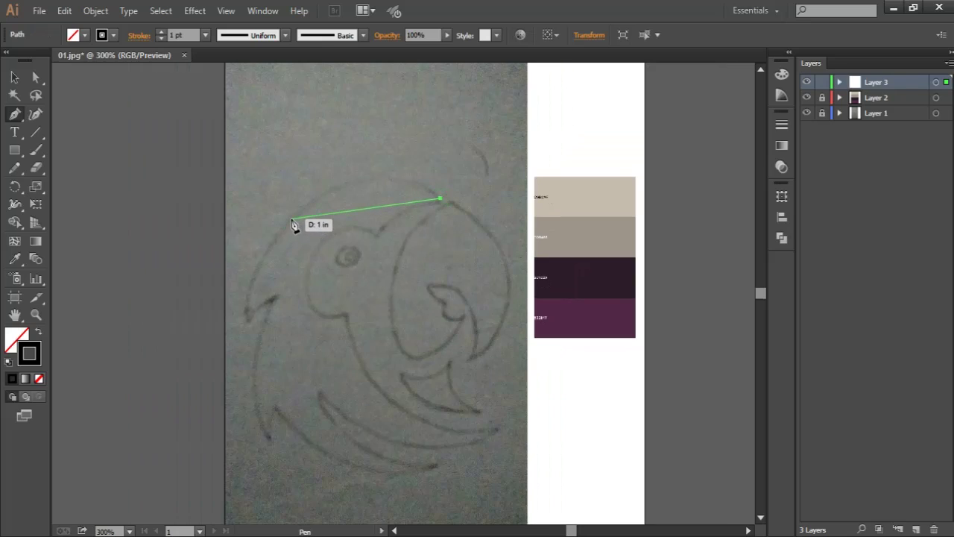
pyautogui.moveTo(282, 227); pyautogui.dragTo(271, 258)
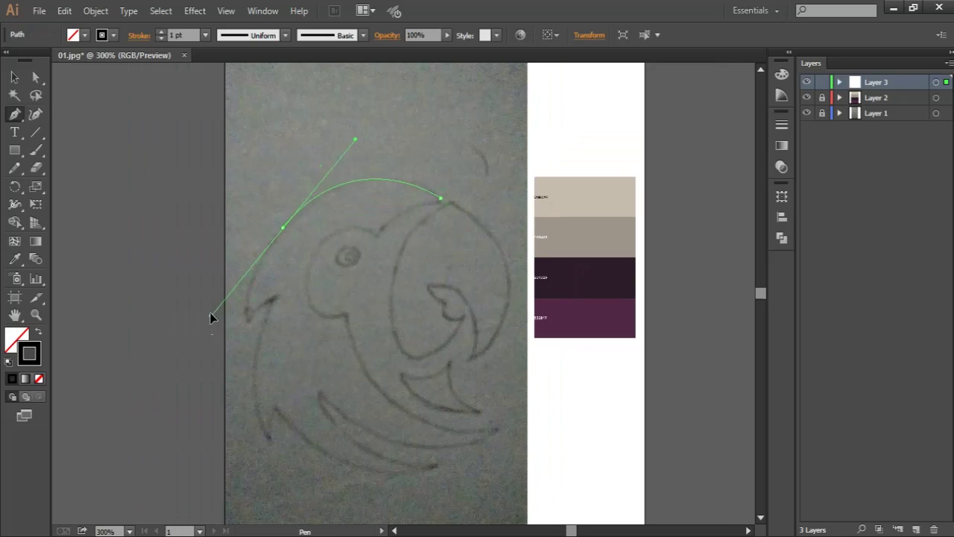
pyautogui.moveTo(248, 300)
pyautogui.mouseDown()
pyautogui.moveTo(198, 314)
pyautogui.moveTo(254, 329)
pyautogui.mouseUp()
pyautogui.click(283, 227)
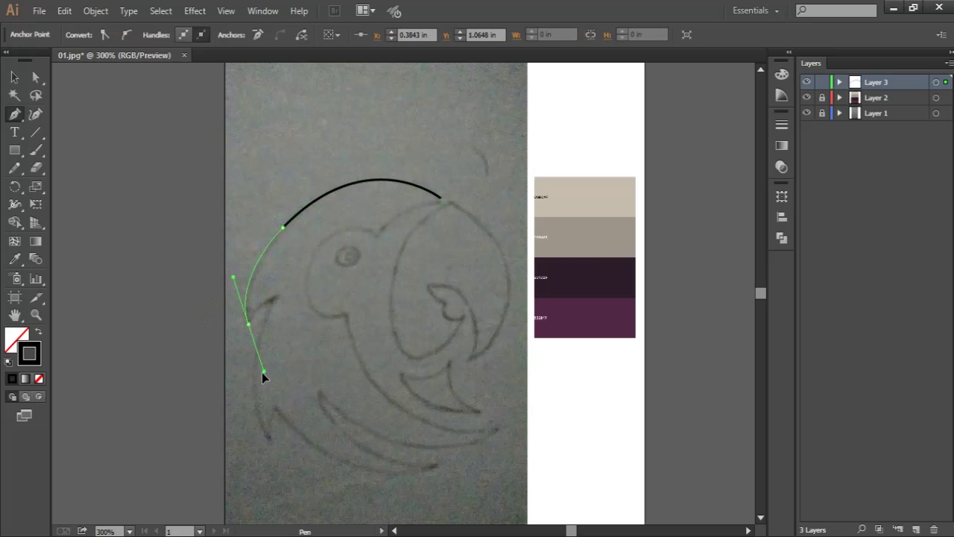
pyautogui.moveTo(257, 362); pyautogui.dragTo(259, 373)
pyautogui.moveTo(280, 298); pyautogui.dragTo(295, 295)
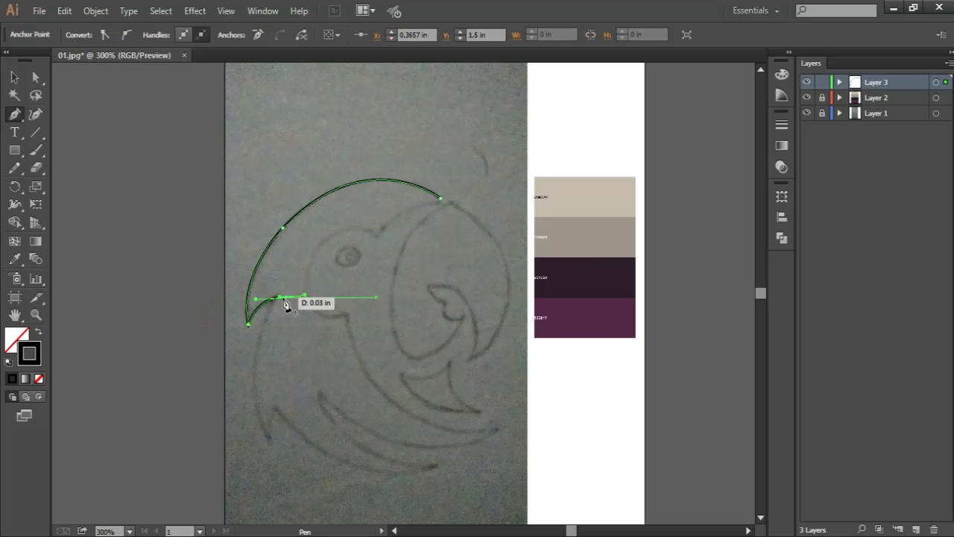
pyautogui.scroll(-1, 283, 323)
pyautogui.moveTo(279, 250)
pyautogui.mouseDown()
pyautogui.moveTo(272, 396)
pyautogui.moveTo(310, 451)
pyautogui.mouseUp()
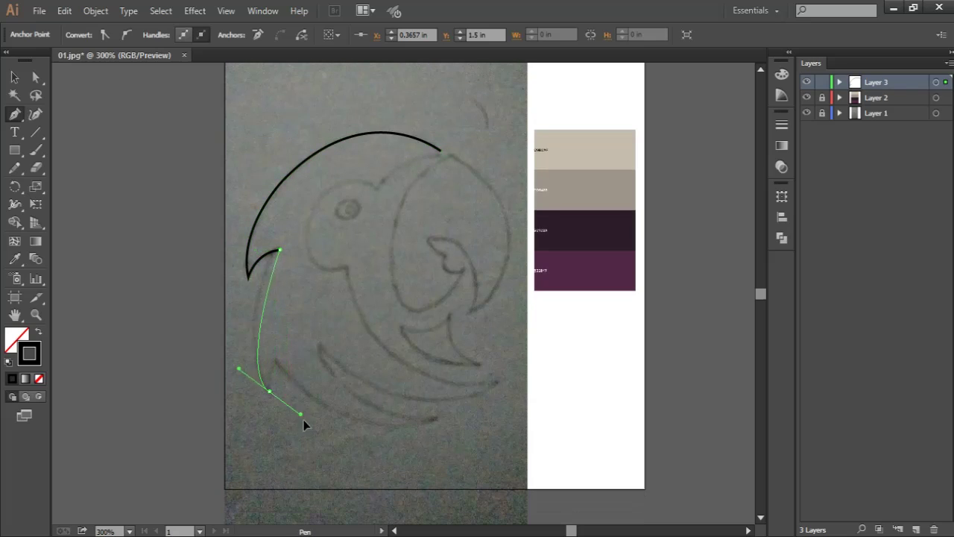
# Continue the outline along the lower feather, bottom of the body and out to the tail tip
pyautogui.click(269, 390)
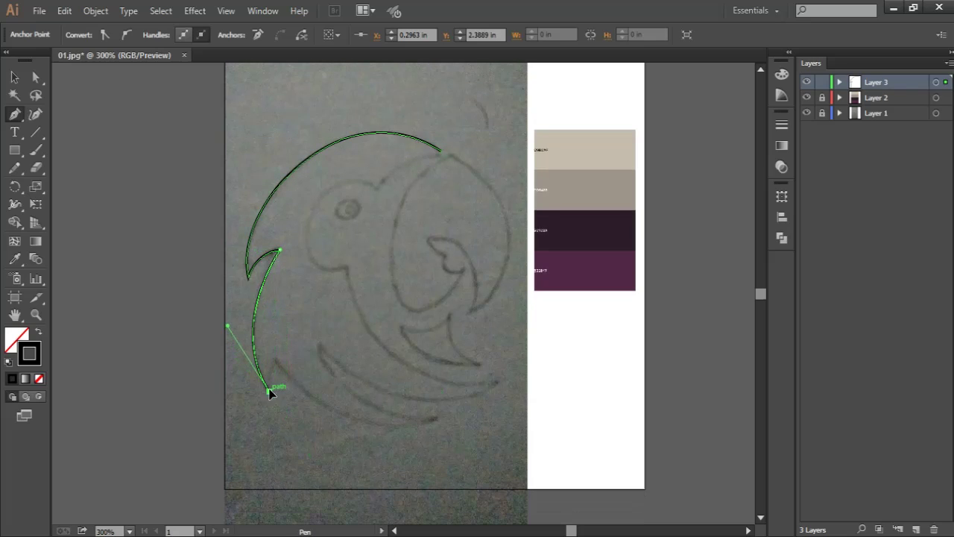
pyautogui.moveTo(276, 359); pyautogui.dragTo(283, 362)
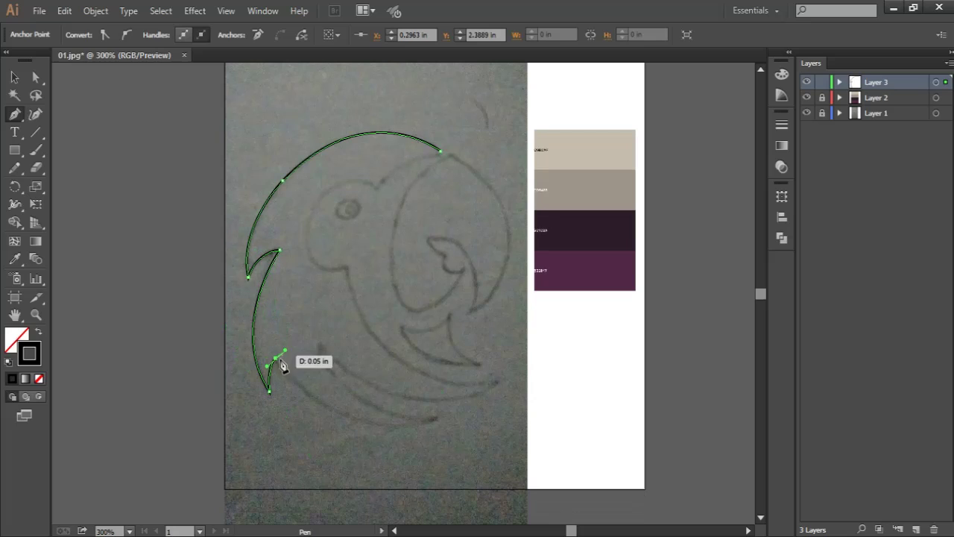
pyautogui.click(435, 421)
pyautogui.moveTo(434, 421); pyautogui.dragTo(541, 393)
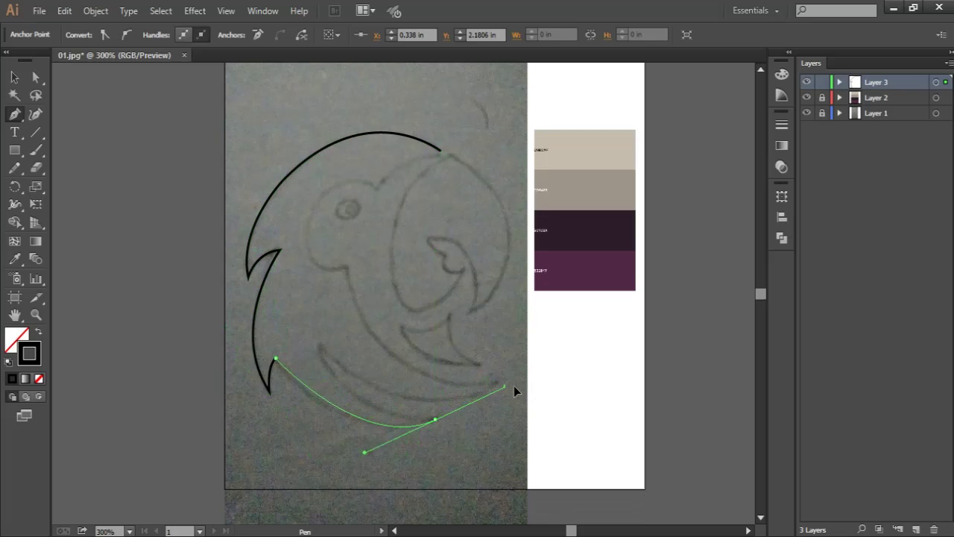
pyautogui.click(434, 420)
pyautogui.moveTo(320, 347); pyautogui.dragTo(292, 270)
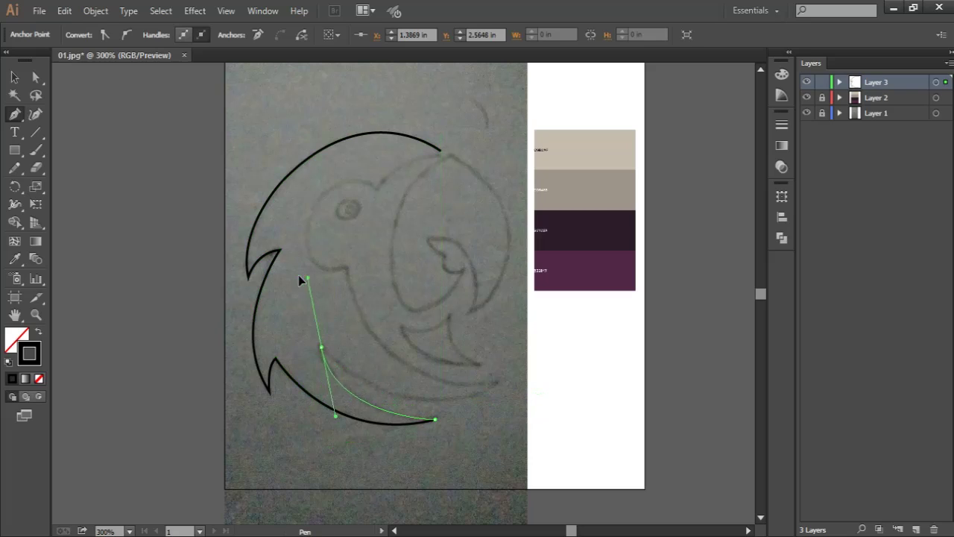
pyautogui.click(320, 348)
pyautogui.moveTo(495, 383)
pyautogui.mouseDown()
pyautogui.moveTo(524, 344)
pyautogui.moveTo(584, 329)
pyautogui.mouseUp()
pyautogui.moveTo(495, 384); pyautogui.dragTo(509, 386)
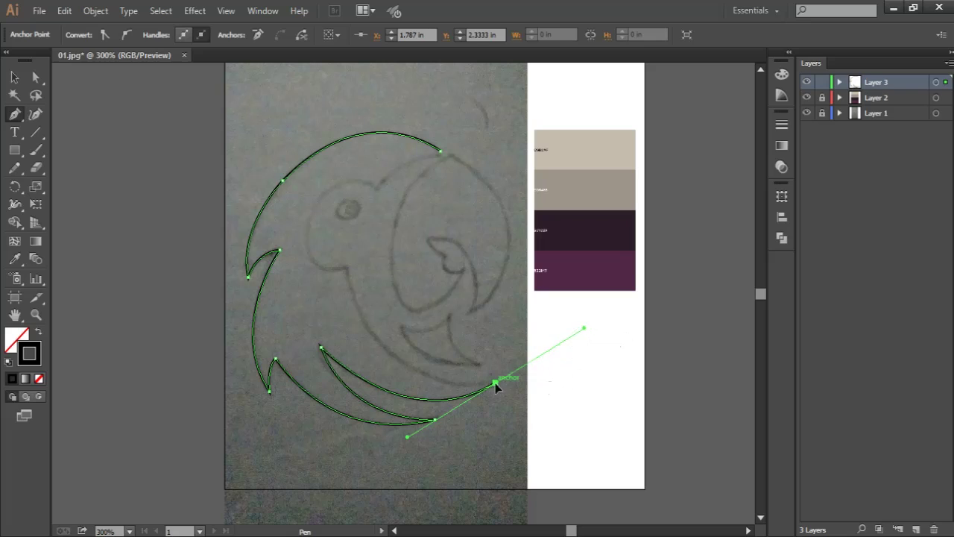
# Trace the inner body curve and face, closing the outline at the top of the head
pyautogui.moveTo(348, 269)
pyautogui.mouseDown()
pyautogui.moveTo(348, 202)
pyautogui.moveTo(332, 149)
pyautogui.mouseUp()
pyautogui.moveTo(348, 270)
pyautogui.mouseDown()
pyautogui.moveTo(330, 197)
pyautogui.moveTo(319, 206)
pyautogui.moveTo(344, 127)
pyautogui.mouseUp()
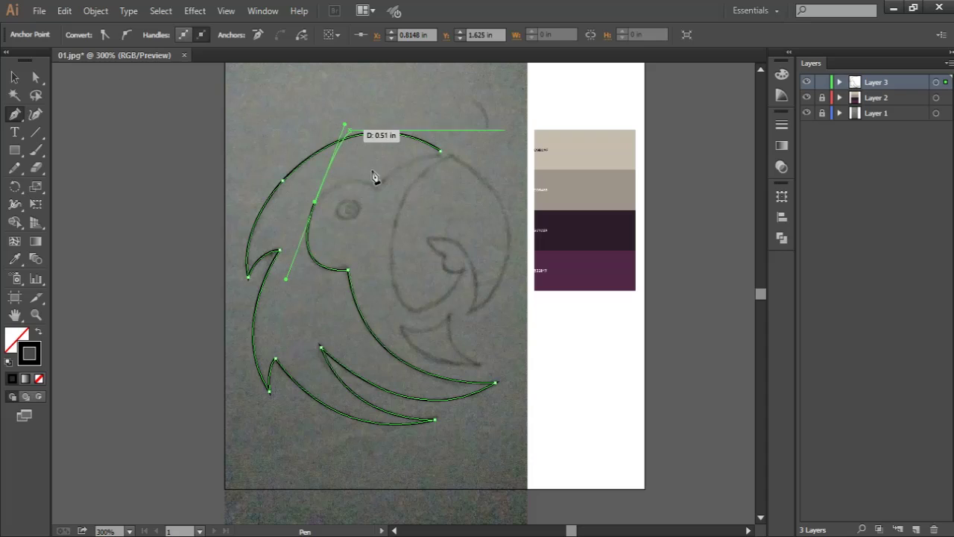
pyautogui.click(315, 202)
pyautogui.moveTo(376, 188); pyautogui.dragTo(411, 214)
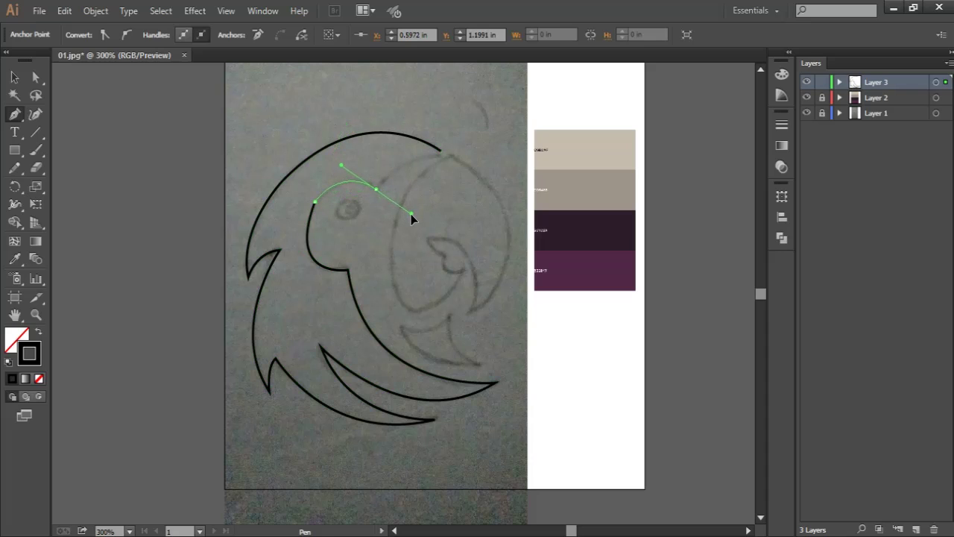
pyautogui.moveTo(410, 214); pyautogui.dragTo(416, 219)
pyautogui.click(376, 190)
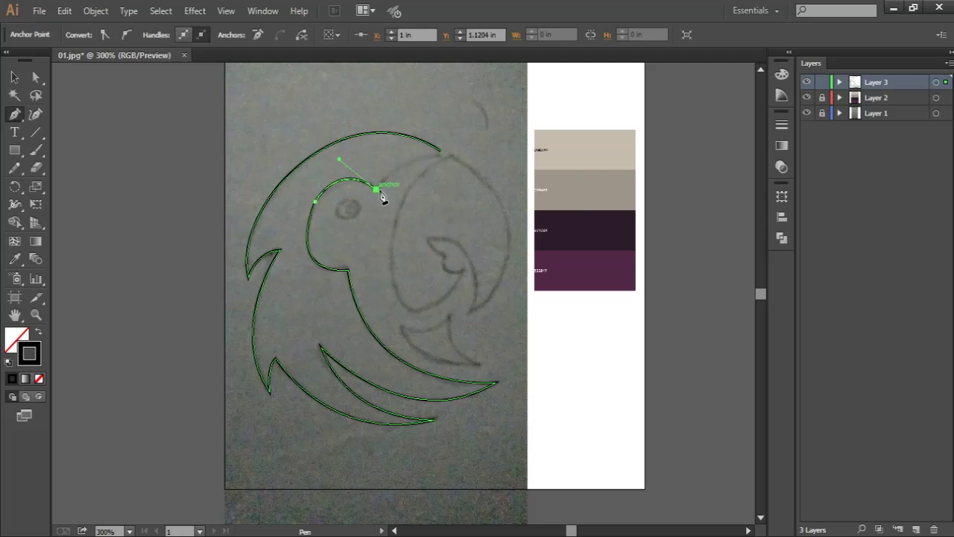
pyautogui.moveTo(440, 151); pyautogui.dragTo(467, 150)
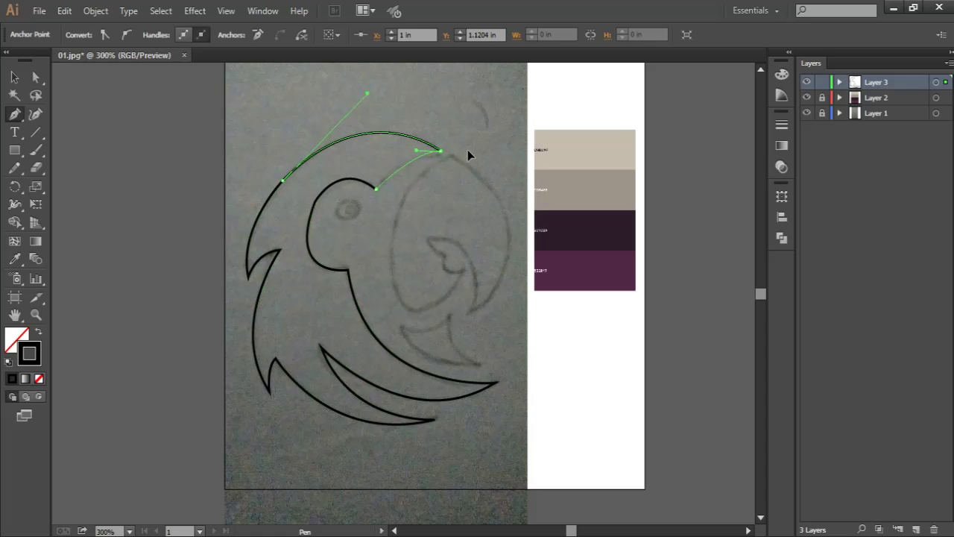
pyautogui.moveTo(493, 153); pyautogui.dragTo(491, 153)
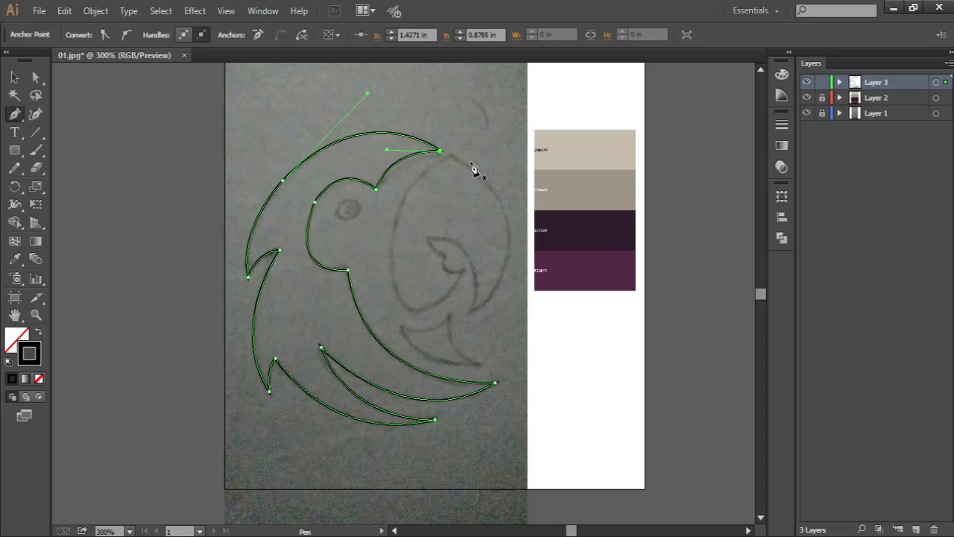
pyautogui.keyDown('ctrl'); pyautogui.click(473, 142); pyautogui.keyUp('ctrl')
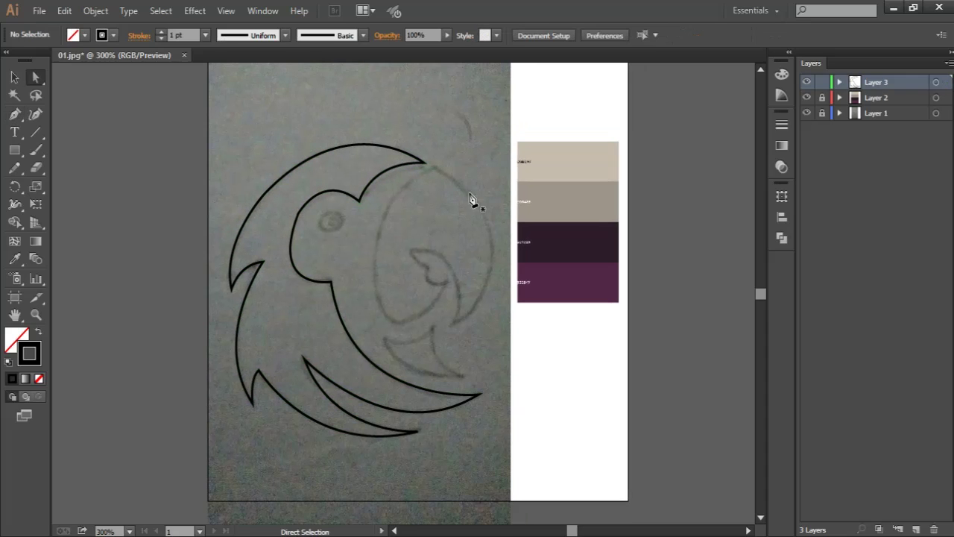
# Trace the upper beak's outer edge from the head down to its tip
pyautogui.press('p')
pyautogui.click(430, 166)
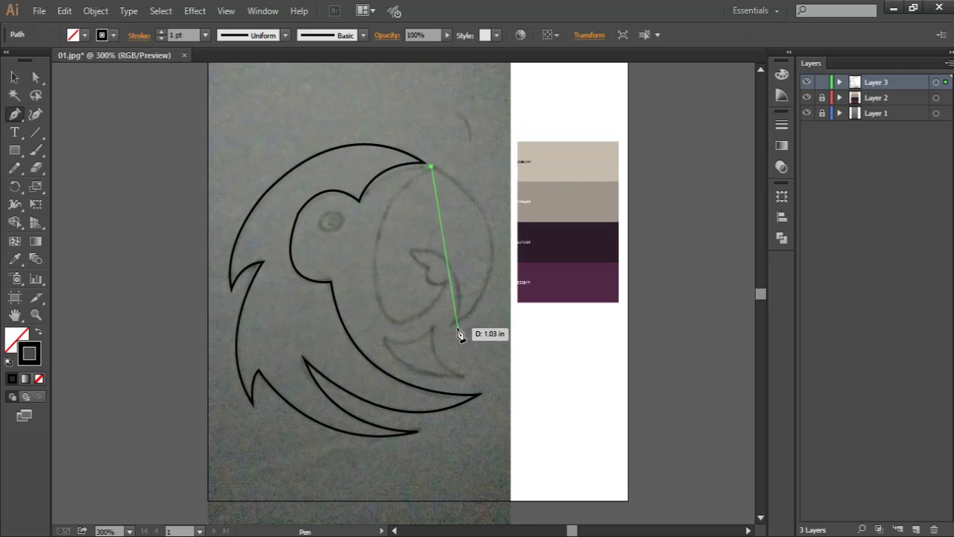
pyautogui.moveTo(454, 322); pyautogui.dragTo(357, 400)
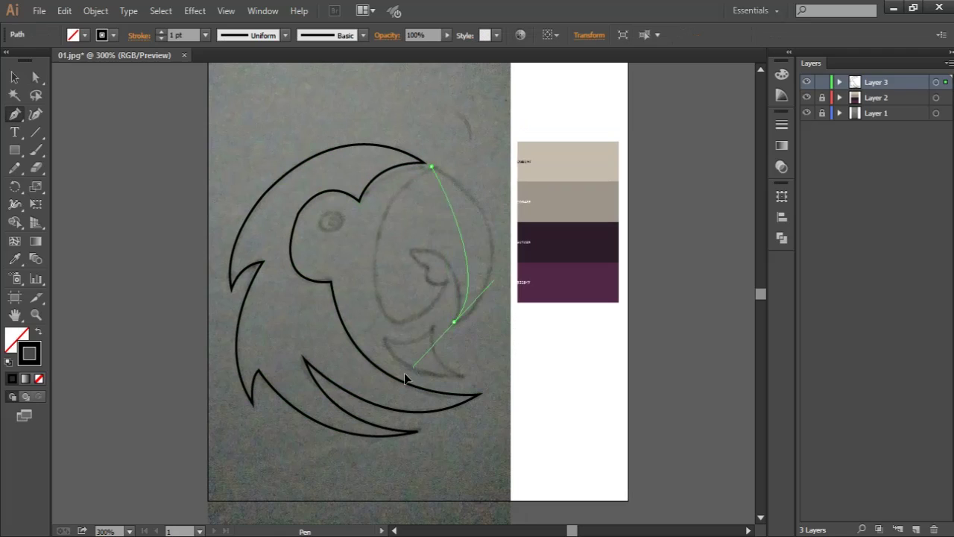
pyautogui.hotkey('ctrl', 'z')
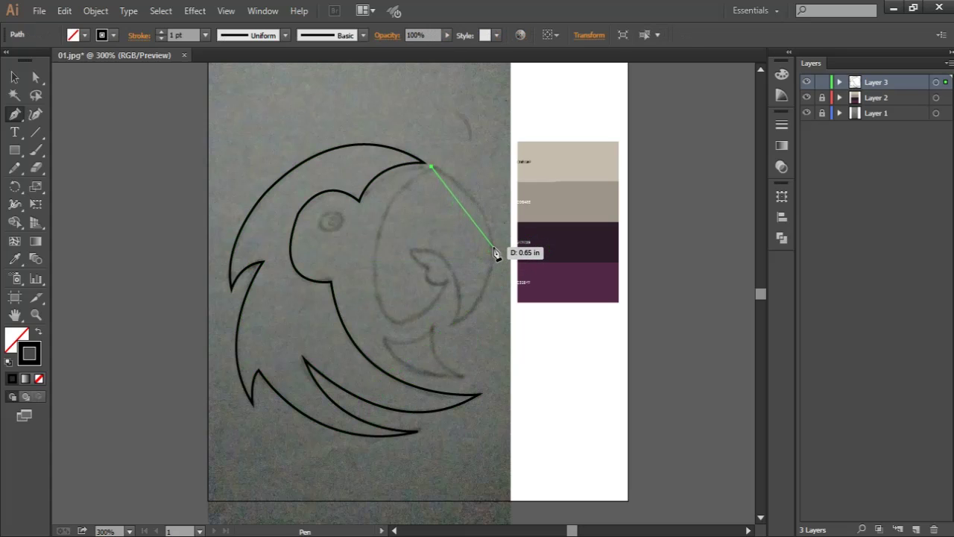
pyautogui.moveTo(493, 247); pyautogui.dragTo(506, 312)
pyautogui.click(492, 247)
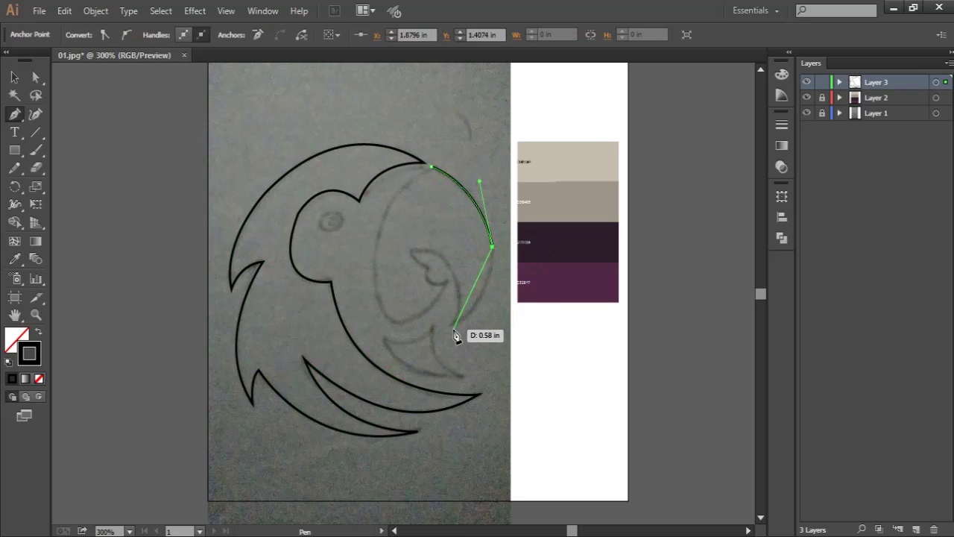
pyautogui.moveTo(452, 325); pyautogui.dragTo(403, 344)
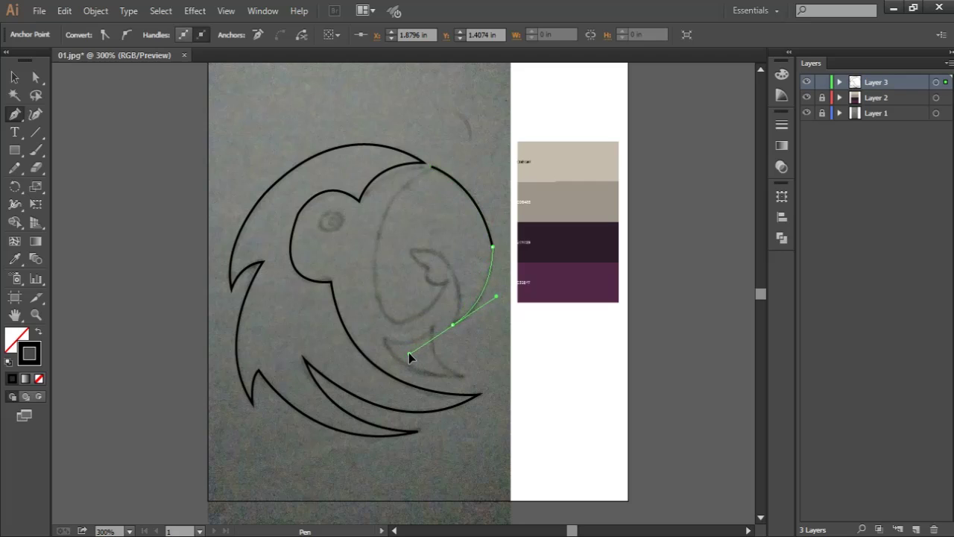
pyautogui.moveTo(452, 325)
pyautogui.mouseDown()
pyautogui.moveTo(431, 257)
pyautogui.moveTo(400, 250)
pyautogui.mouseUp()
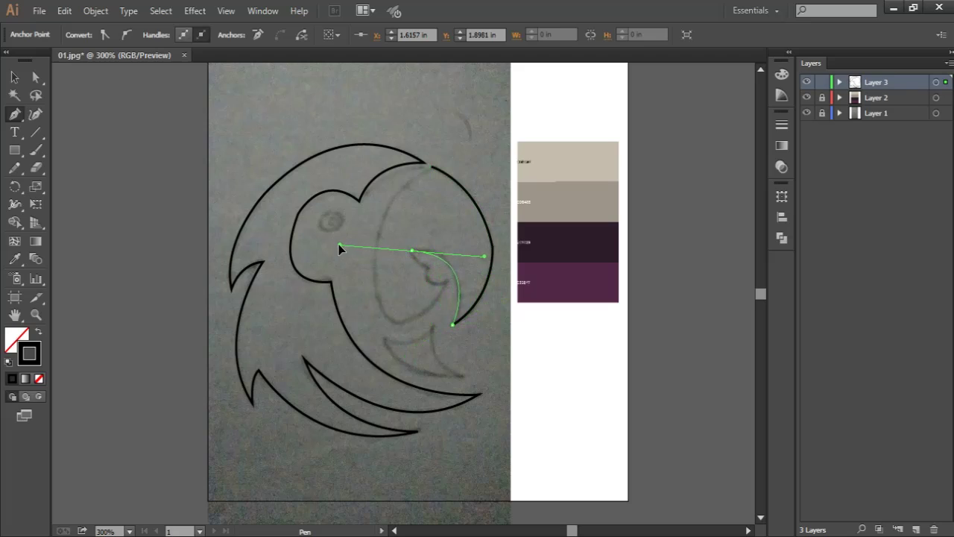
# Trace the lower and inner beak edges, including the notch, back to the top point
pyautogui.moveTo(338, 243)
pyautogui.mouseDown()
pyautogui.moveTo(413, 253)
pyautogui.moveTo(447, 291)
pyautogui.mouseUp()
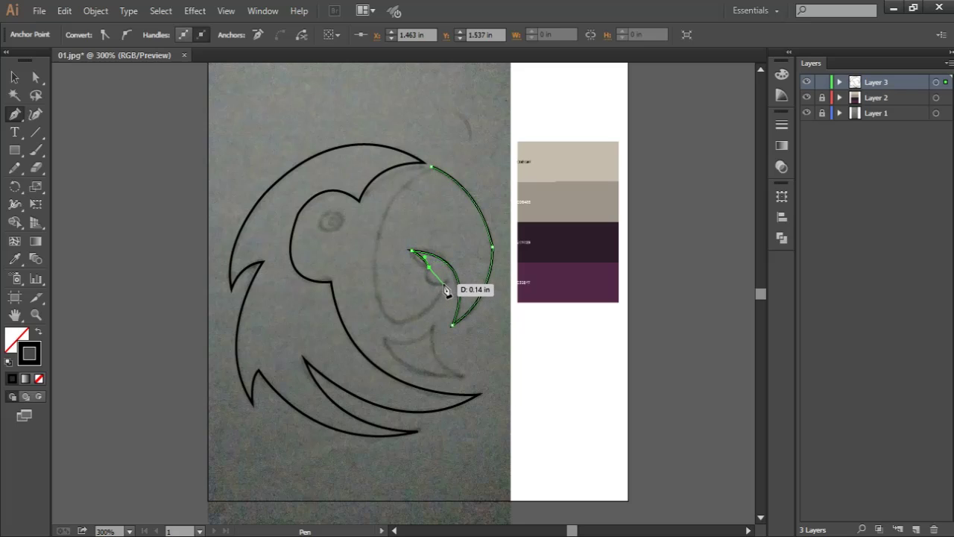
pyautogui.moveTo(446, 281); pyautogui.dragTo(453, 291)
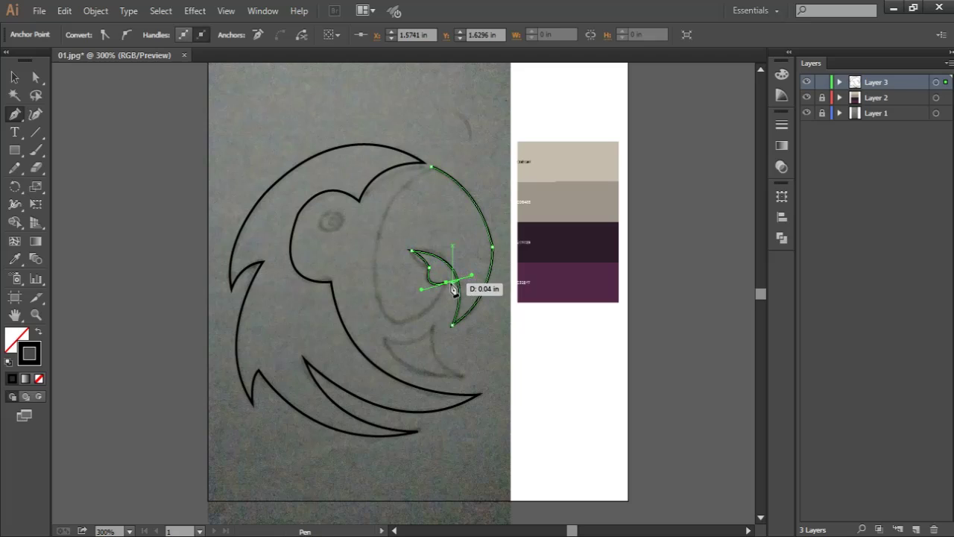
pyautogui.moveTo(394, 321)
pyautogui.mouseDown()
pyautogui.moveTo(356, 313)
pyautogui.moveTo(406, 331)
pyautogui.mouseUp()
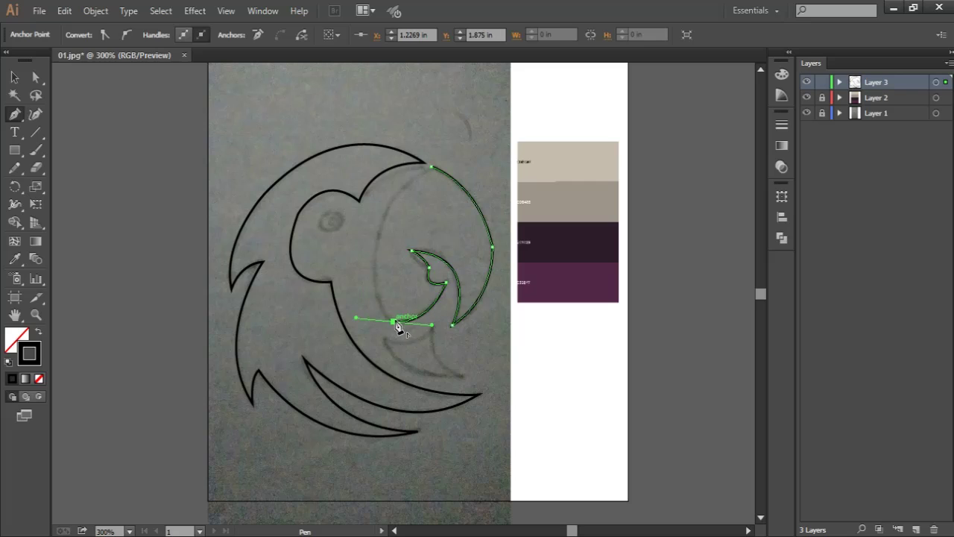
pyautogui.moveTo(430, 166); pyautogui.dragTo(523, 110)
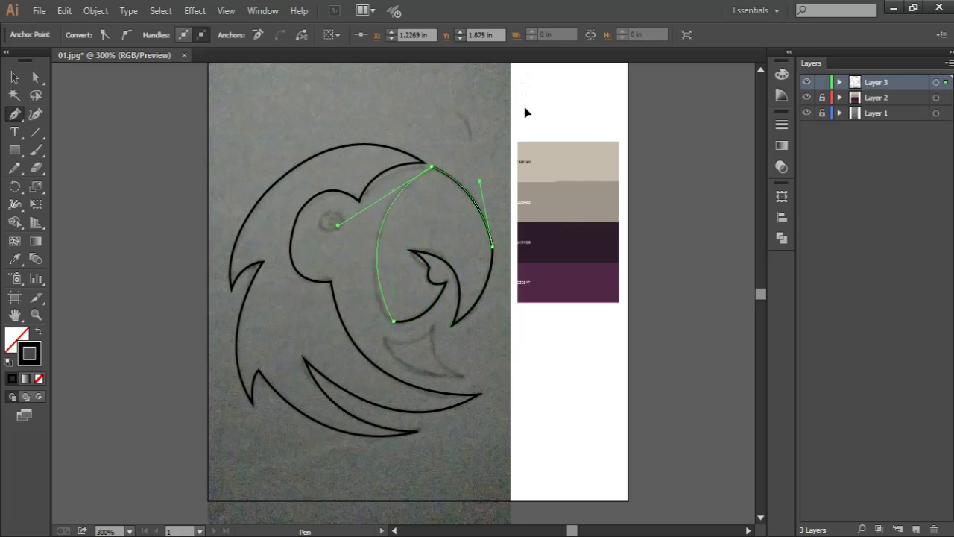
pyautogui.moveTo(338, 225); pyautogui.dragTo(380, 227)
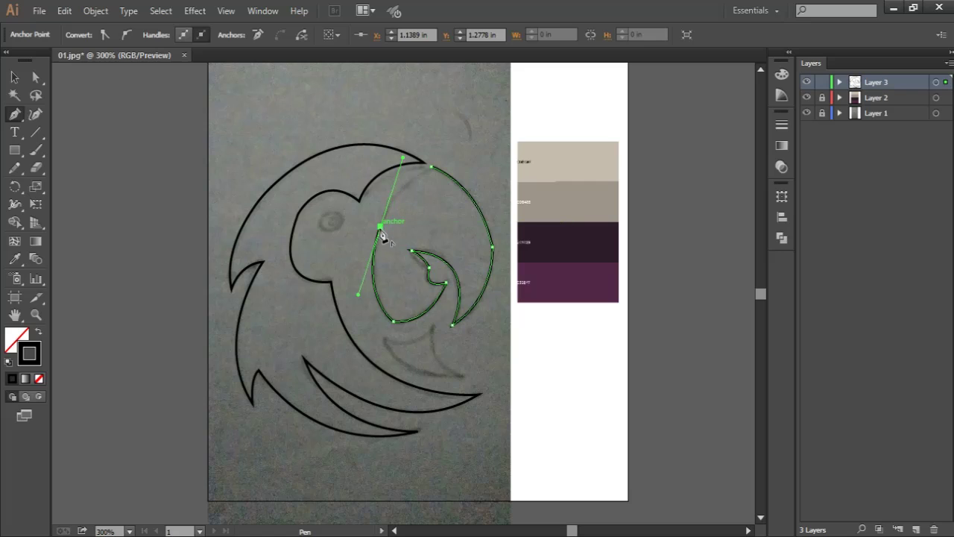
pyautogui.moveTo(380, 226); pyautogui.dragTo(433, 182)
pyautogui.keyDown('ctrl'); pyautogui.click(431, 166); pyautogui.keyUp('ctrl')
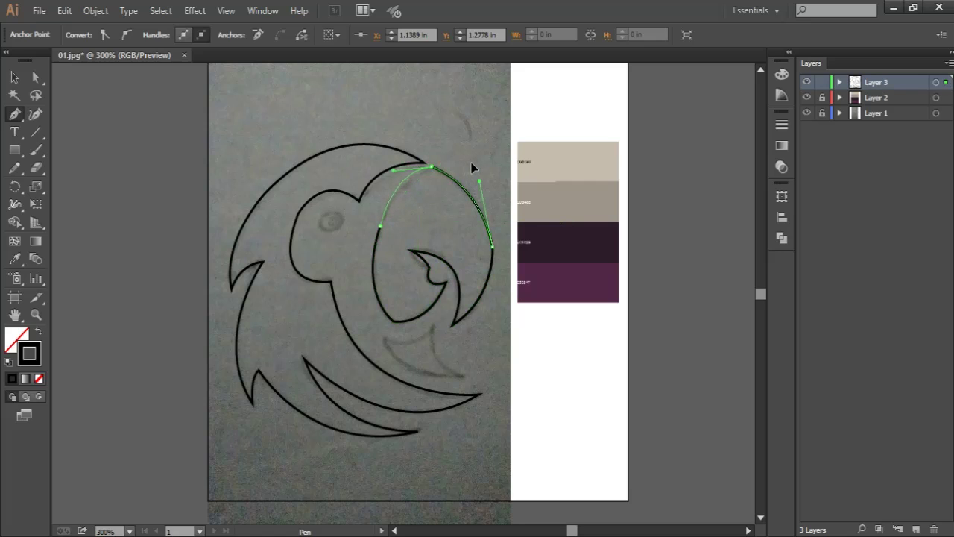
# Deselect the beak and select the parrot's body outline
pyautogui.press('a')
pyautogui.click(456, 138)
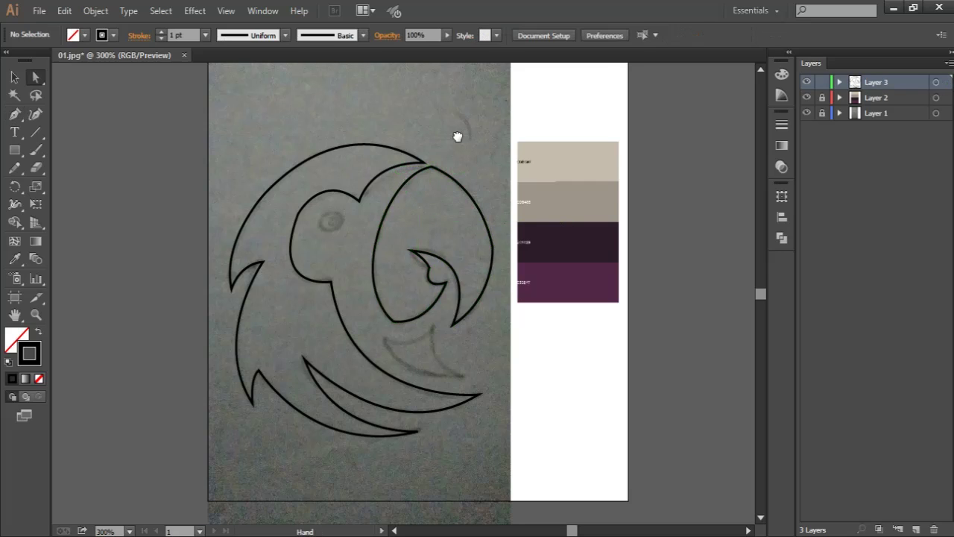
pyautogui.moveTo(457, 137); pyautogui.dragTo(443, 147)
pyautogui.click(282, 225)
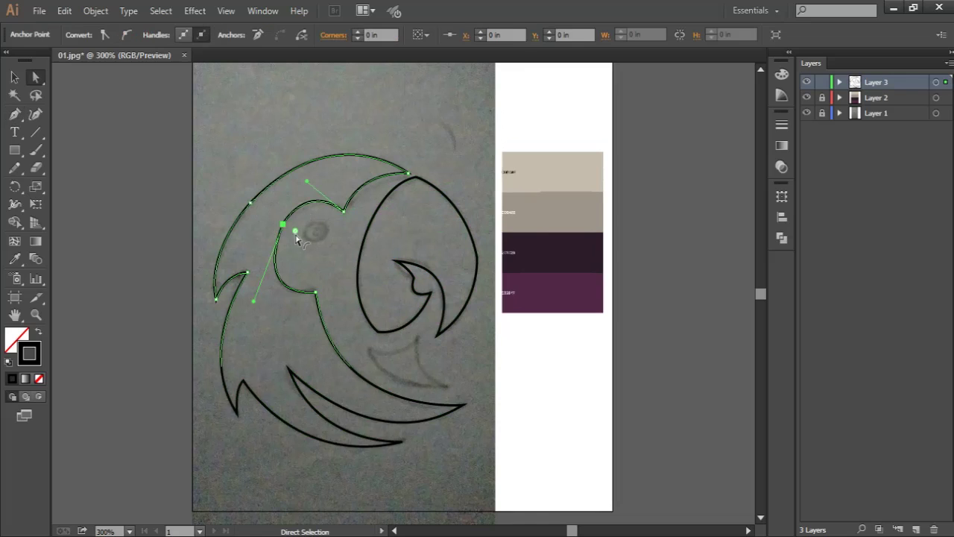
pyautogui.click(248, 188)
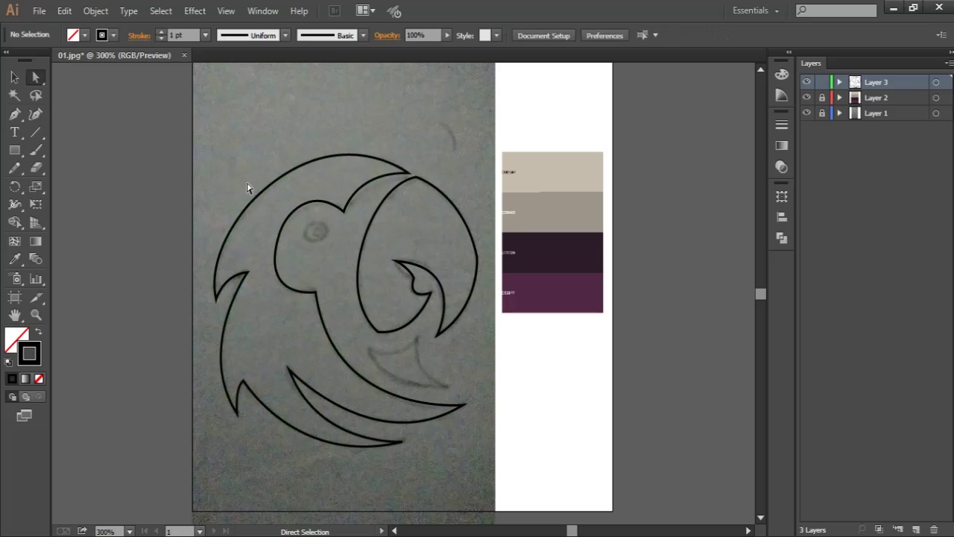
pyautogui.click(279, 218)
# Smooth the curve at the back of the head with the Smooth Tool
pyautogui.press('n')
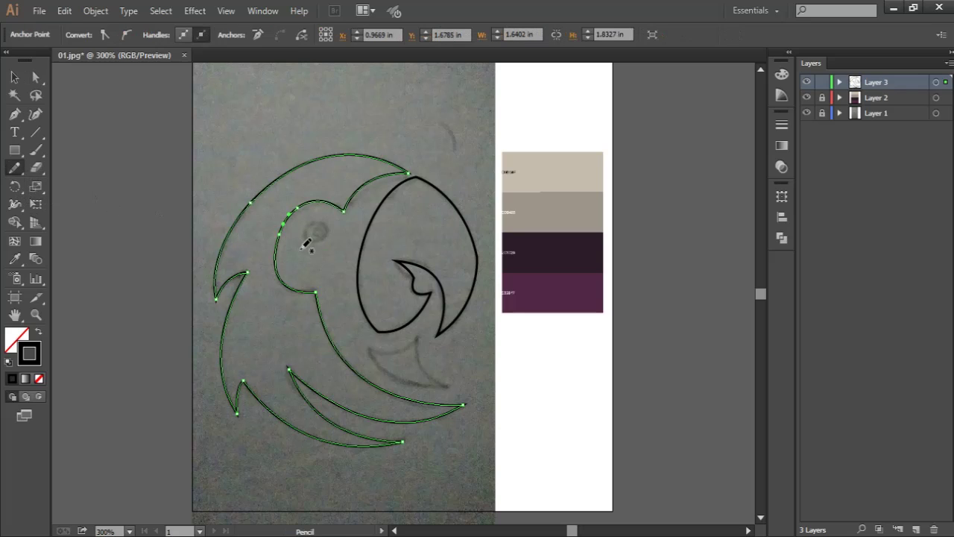
pyautogui.moveTo(14, 171); pyautogui.dragTo(59, 185)
pyautogui.moveTo(304, 207); pyautogui.dragTo(280, 237)
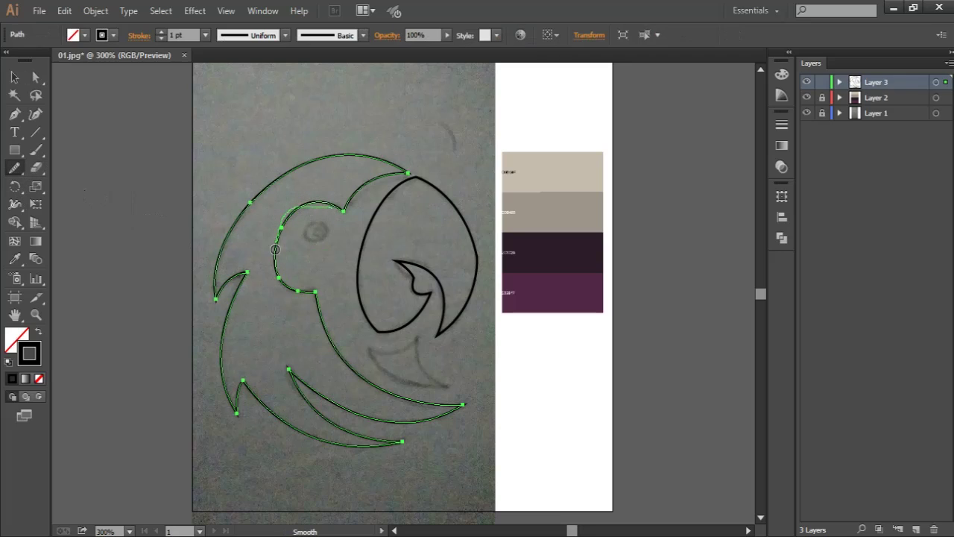
pyautogui.moveTo(292, 287); pyautogui.dragTo(287, 279)
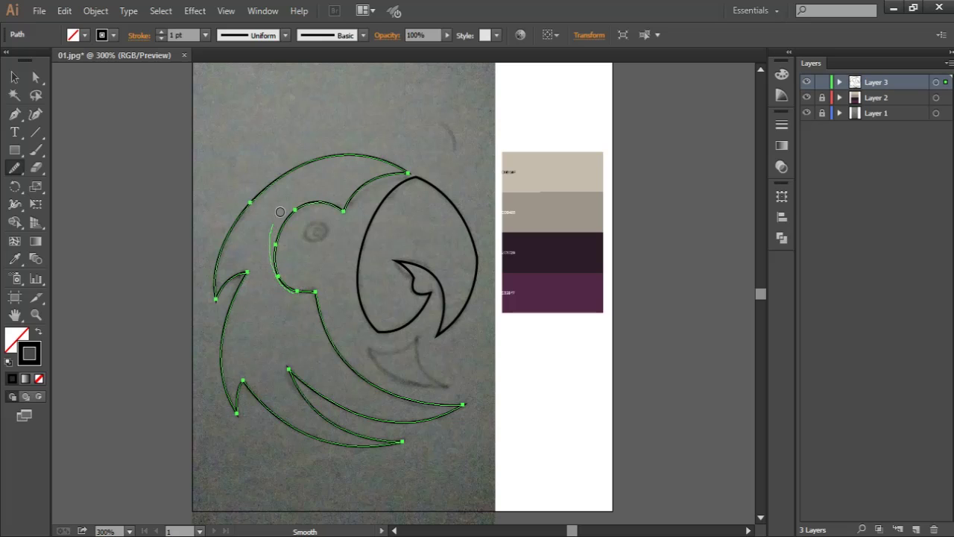
pyautogui.moveTo(279, 212)
pyautogui.mouseDown()
pyautogui.moveTo(290, 234)
pyautogui.moveTo(283, 214)
pyautogui.mouseUp()
pyautogui.press('a')
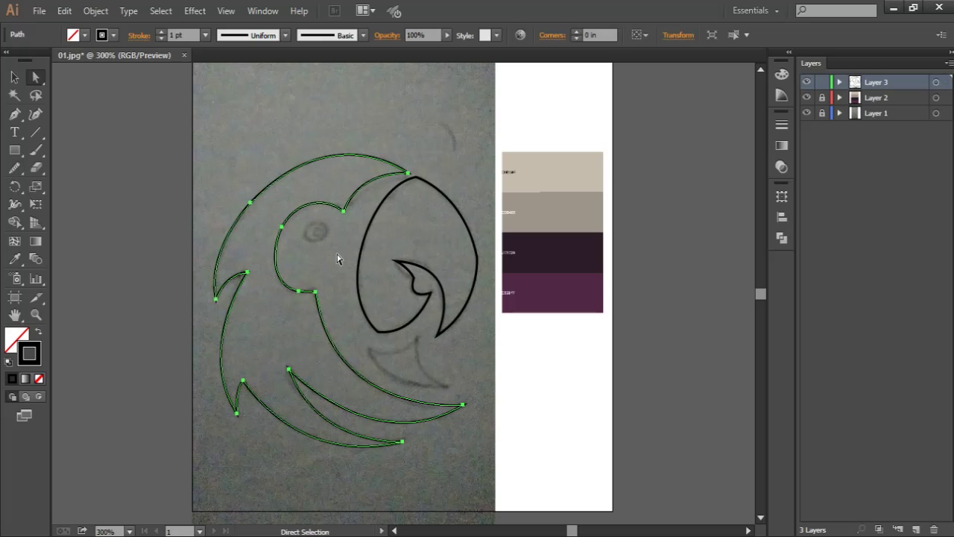
pyautogui.click(333, 262)
# Zoom in and draw a circle over the sketched eye
pyautogui.hotkey('ctrl', '=')
pyautogui.hotkey('ctrl', '=')
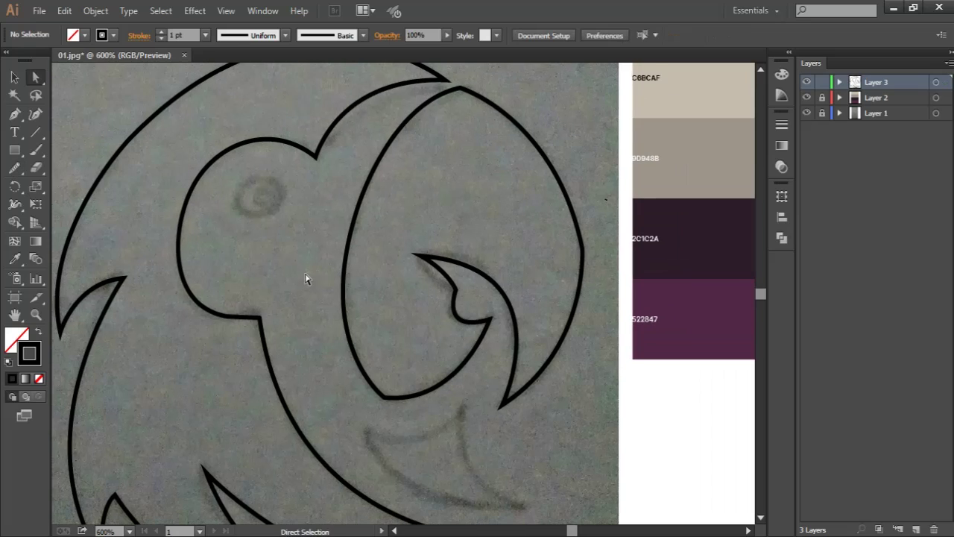
pyautogui.press('p')
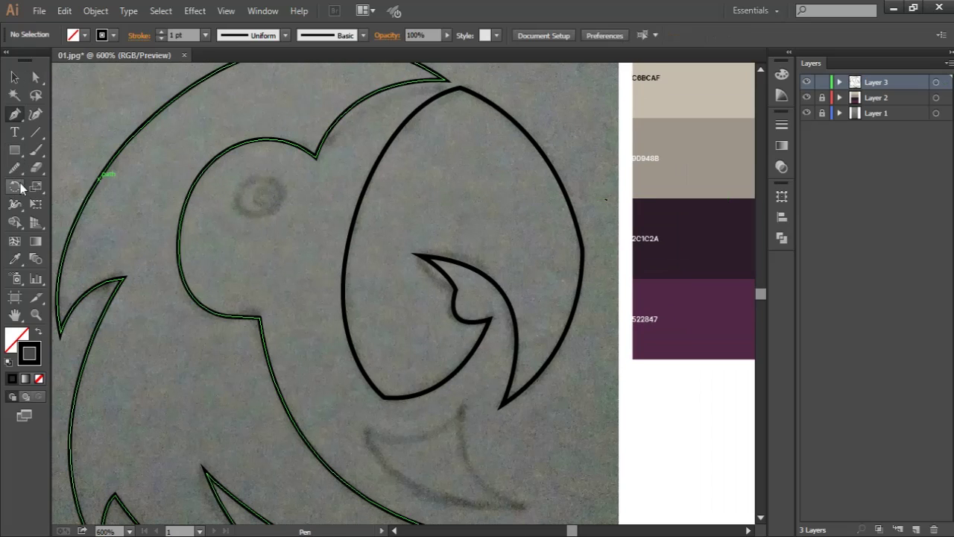
pyautogui.moveTo(14, 150)
pyautogui.mouseDown()
pyautogui.moveTo(78, 202)
pyautogui.moveTo(79, 185)
pyautogui.mouseUp()
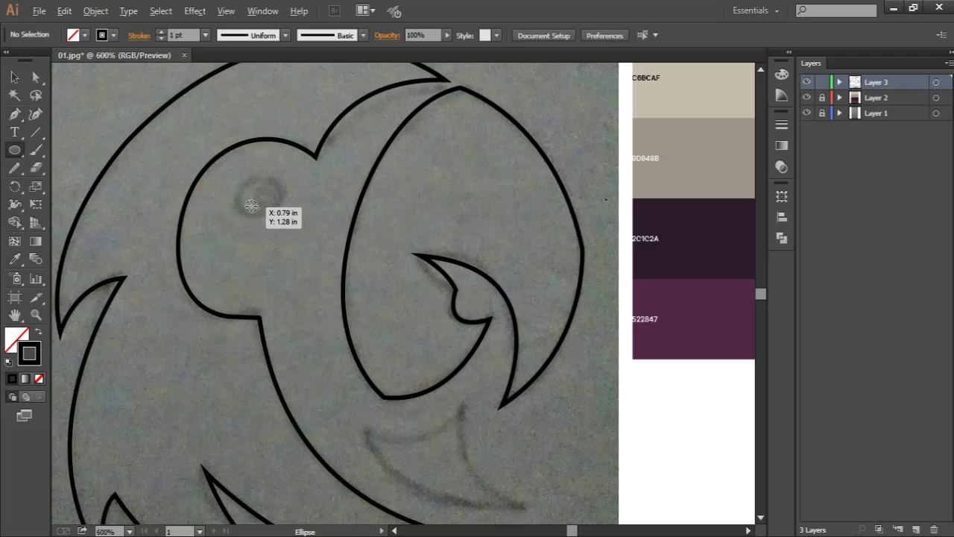
pyautogui.moveTo(246, 181); pyautogui.dragTo(284, 214)
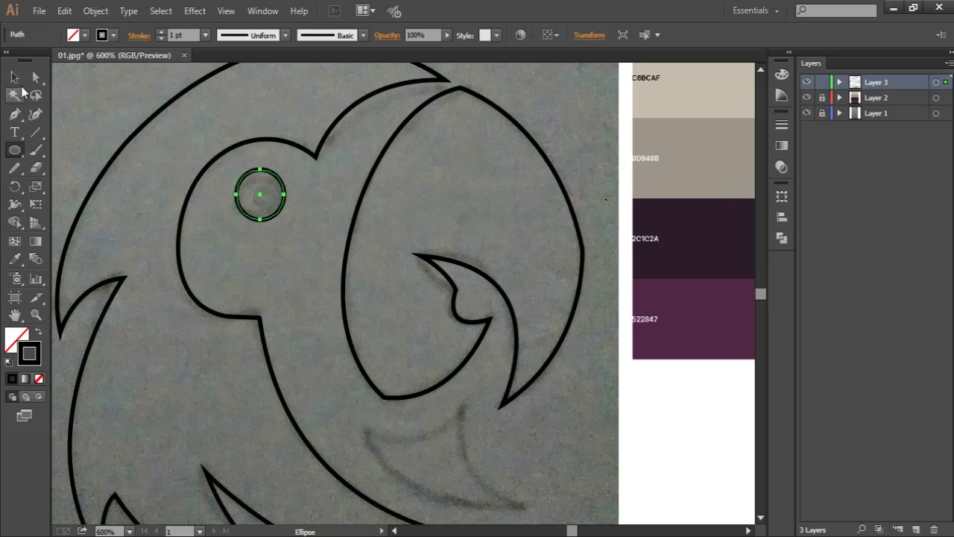
# Duplicate the eye circle, shrink the copy and position it inside as the pupil
pyautogui.click(14, 77)
pyautogui.click(224, 160)
pyautogui.click(272, 171)
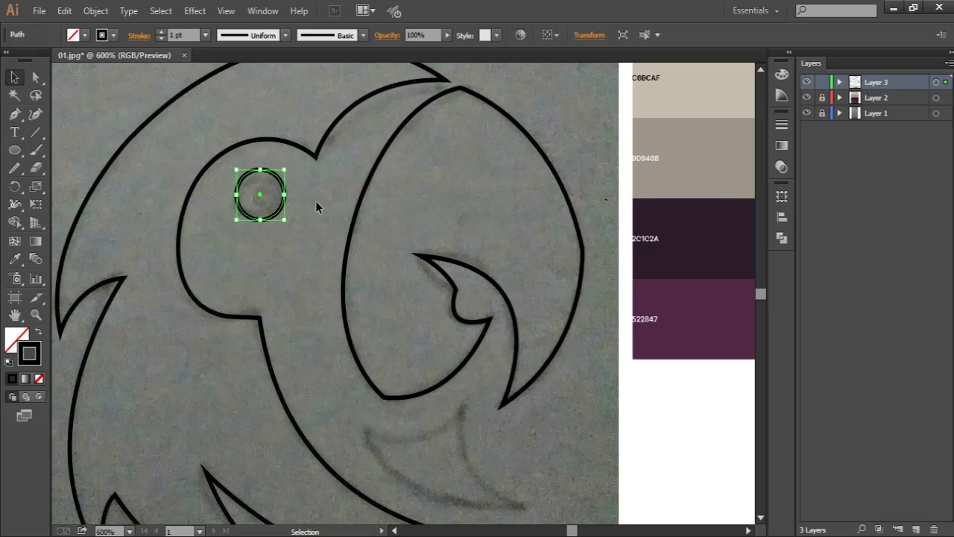
pyautogui.click(319, 202)
pyautogui.moveTo(281, 211)
pyautogui.mouseDown()
pyautogui.moveTo(306, 300)
pyautogui.moveTo(281, 209)
pyautogui.mouseUp()
pyautogui.moveTo(286, 194)
pyautogui.mouseDown()
pyautogui.moveTo(303, 256)
pyautogui.moveTo(269, 195)
pyautogui.moveTo(284, 189)
pyautogui.mouseUp()
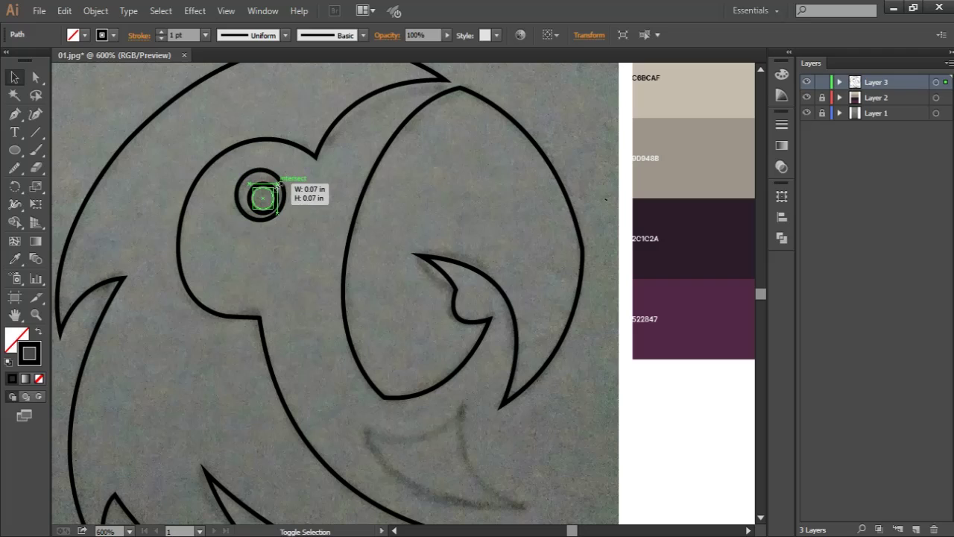
pyautogui.click(302, 219)
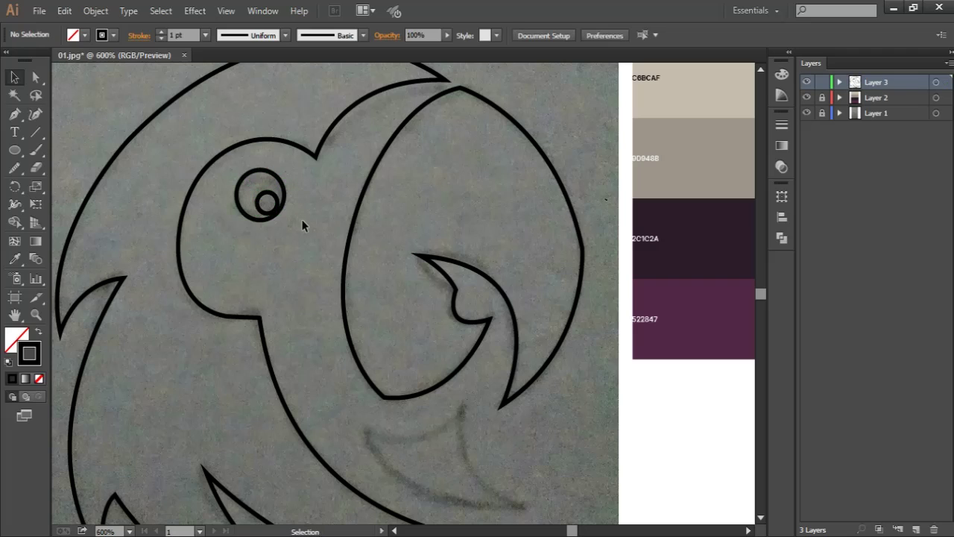
pyautogui.moveTo(266, 199); pyautogui.dragTo(268, 201)
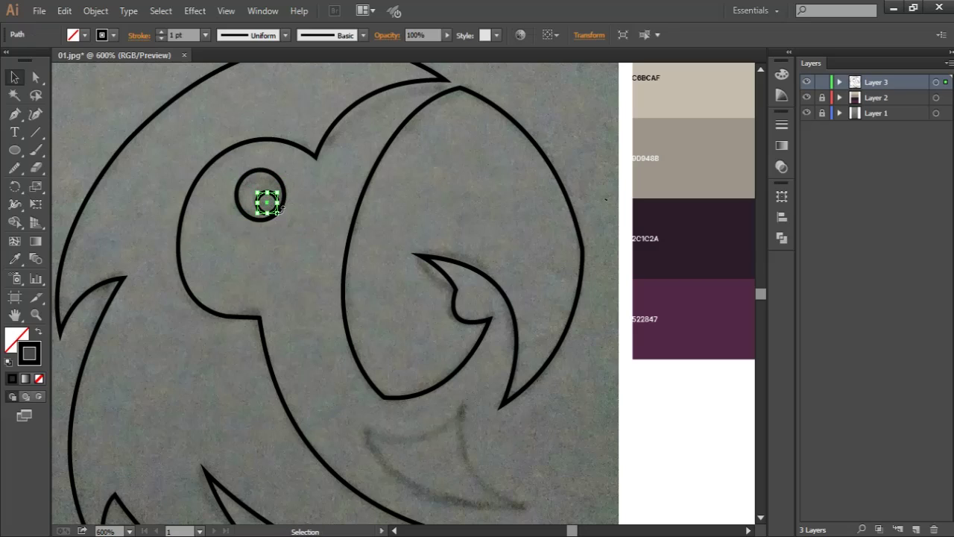
pyautogui.click(313, 226)
# Trace the lower beak beneath the upper beak as a closed three-anchor curved path
pyautogui.hotkey('ctrl', '0')
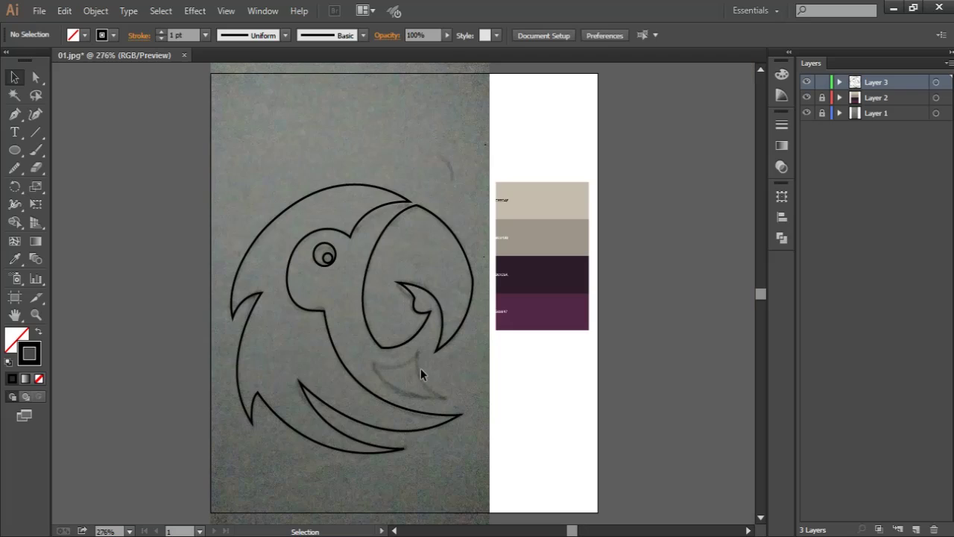
pyautogui.scroll(2, 436, 445)
pyautogui.moveTo(436, 443); pyautogui.dragTo(435, 355)
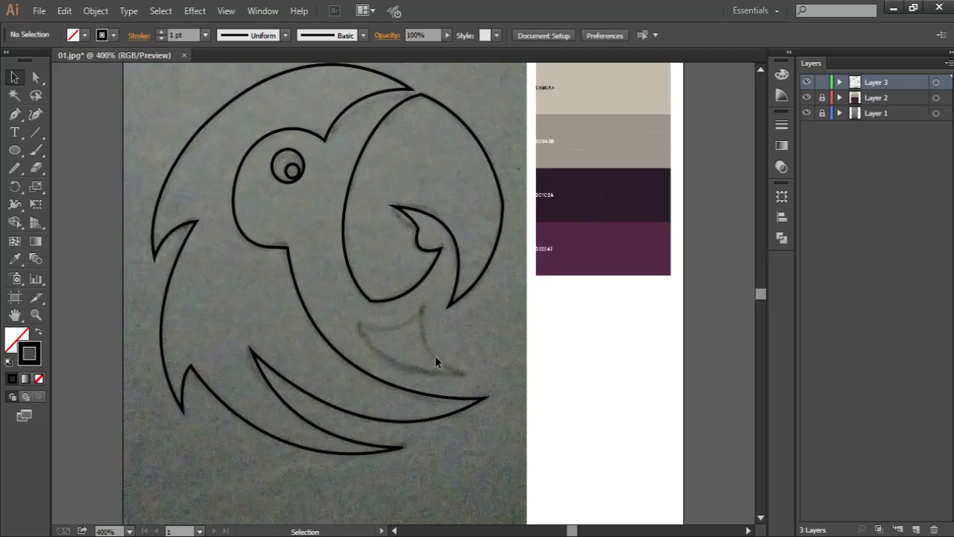
pyautogui.press('p')
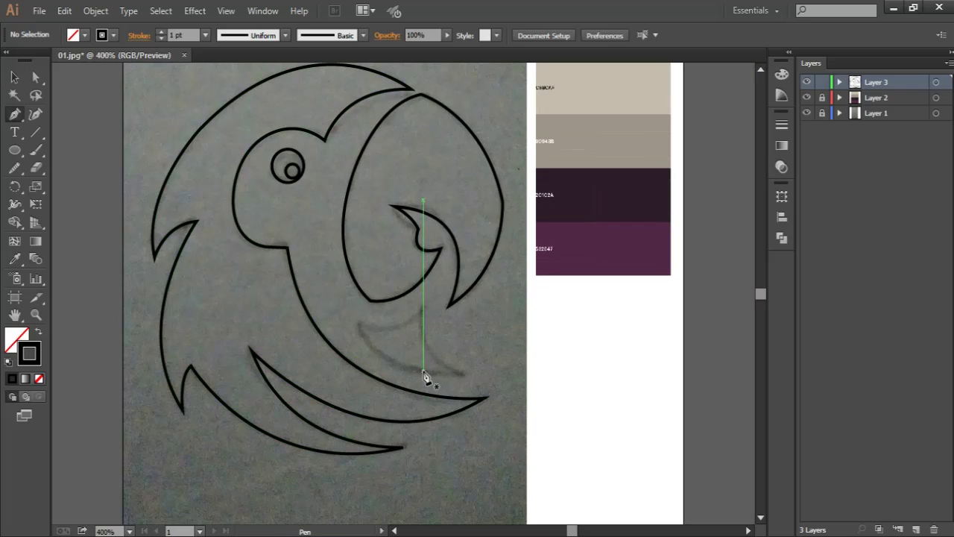
pyautogui.click(423, 310)
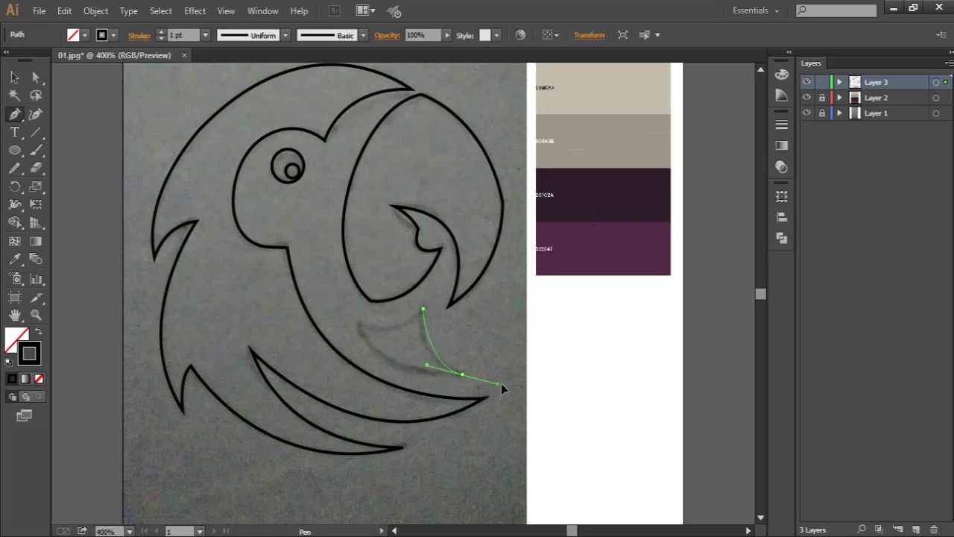
pyautogui.moveTo(501, 388)
pyautogui.mouseDown()
pyautogui.moveTo(355, 341)
pyautogui.moveTo(325, 255)
pyautogui.mouseUp()
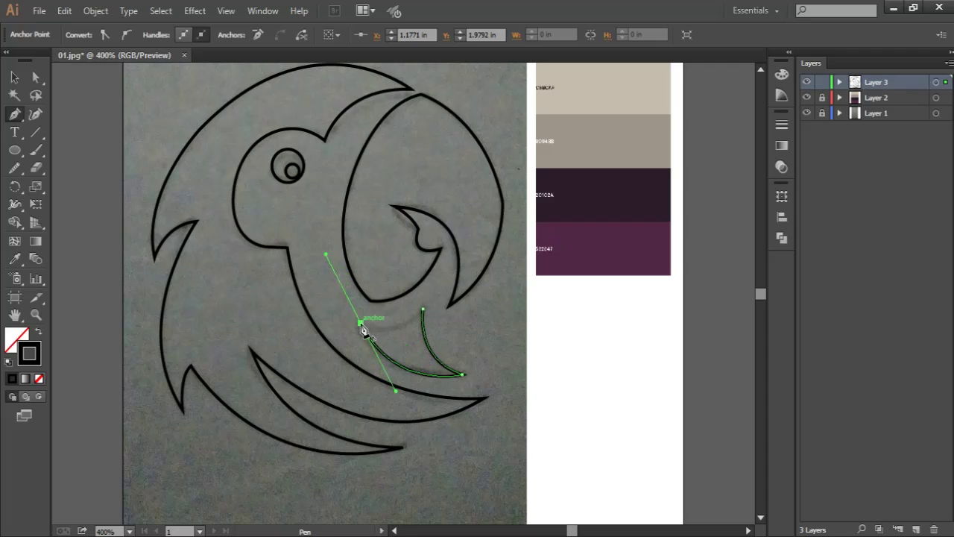
pyautogui.moveTo(422, 310); pyautogui.dragTo(443, 278)
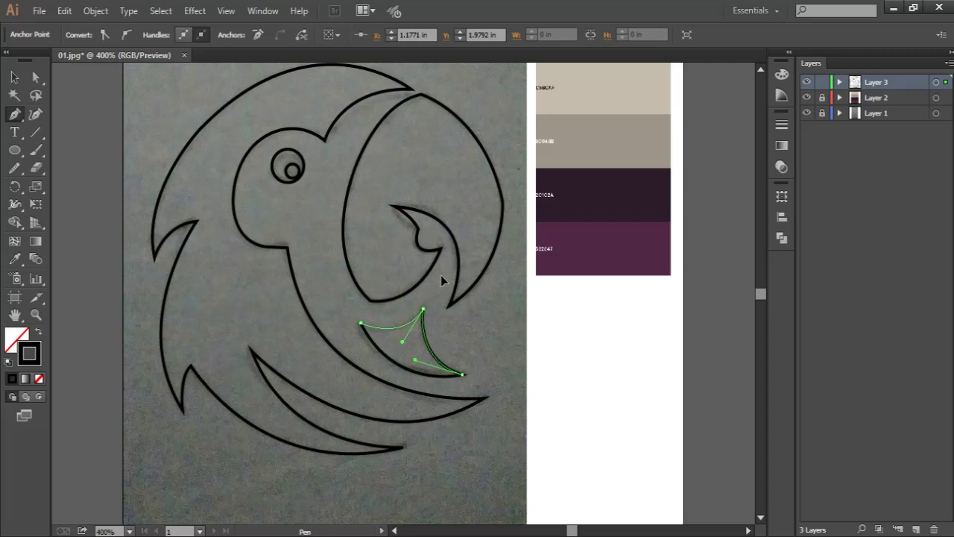
pyautogui.press('a')
pyautogui.click(486, 330)
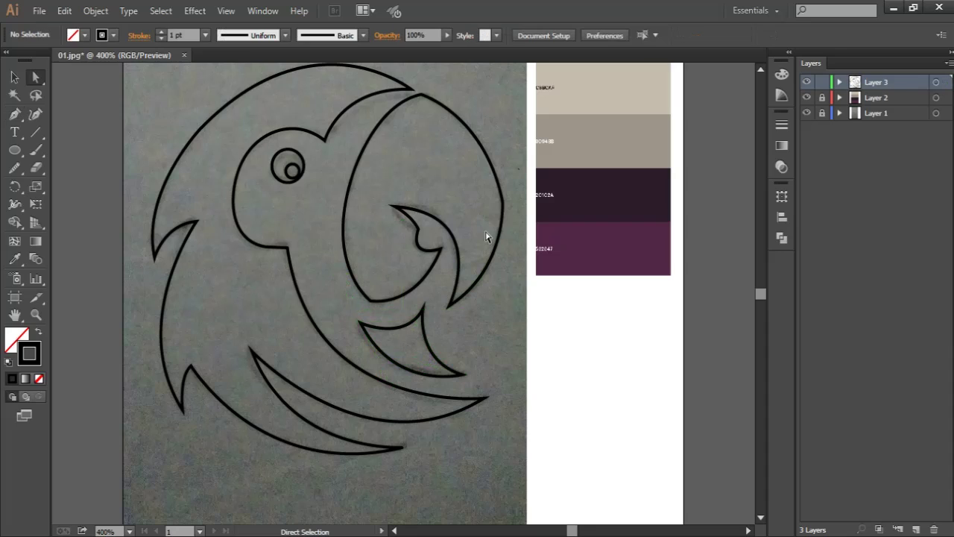
# Reshape the feather notch and back-feather curve on the parrot's body outline
pyautogui.click(502, 201)
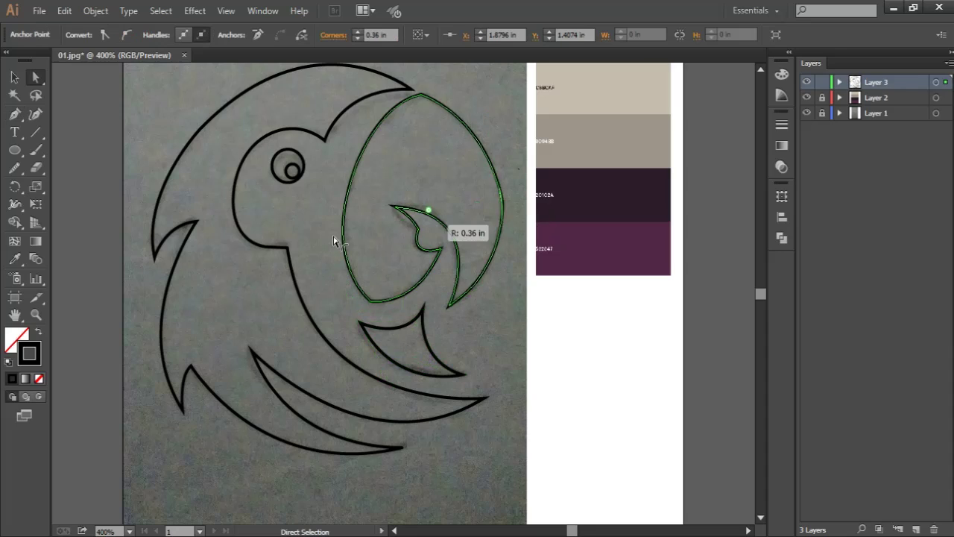
pyautogui.click(488, 319)
pyautogui.moveTo(487, 319); pyautogui.dragTo(491, 349)
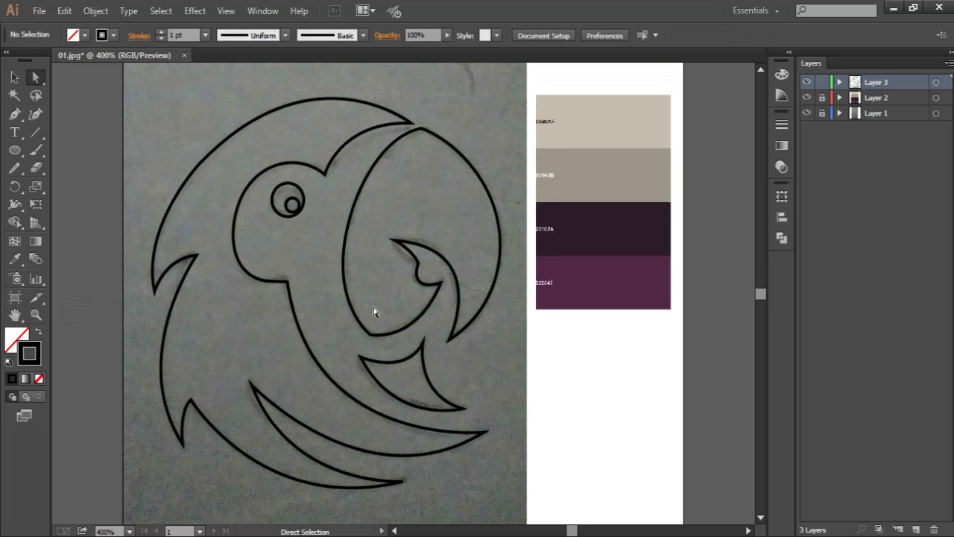
pyautogui.moveTo(254, 285); pyautogui.dragTo(270, 288)
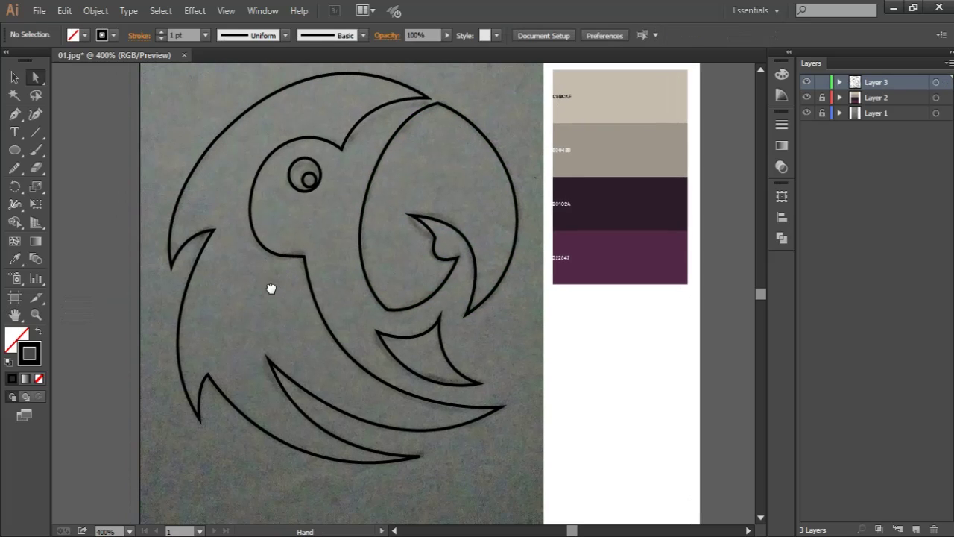
pyautogui.click(190, 250)
pyautogui.moveTo(205, 247); pyautogui.dragTo(227, 238)
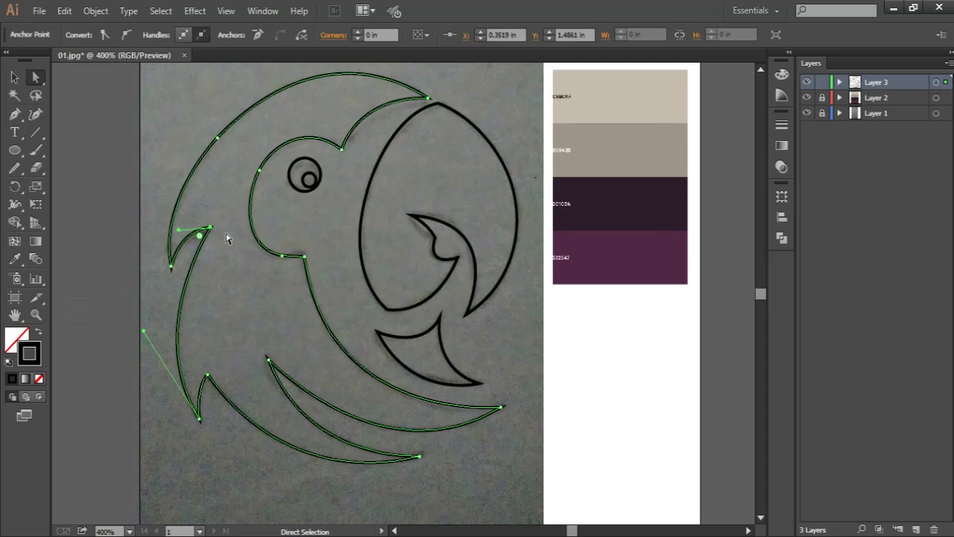
pyautogui.click(229, 273)
pyautogui.click(192, 154)
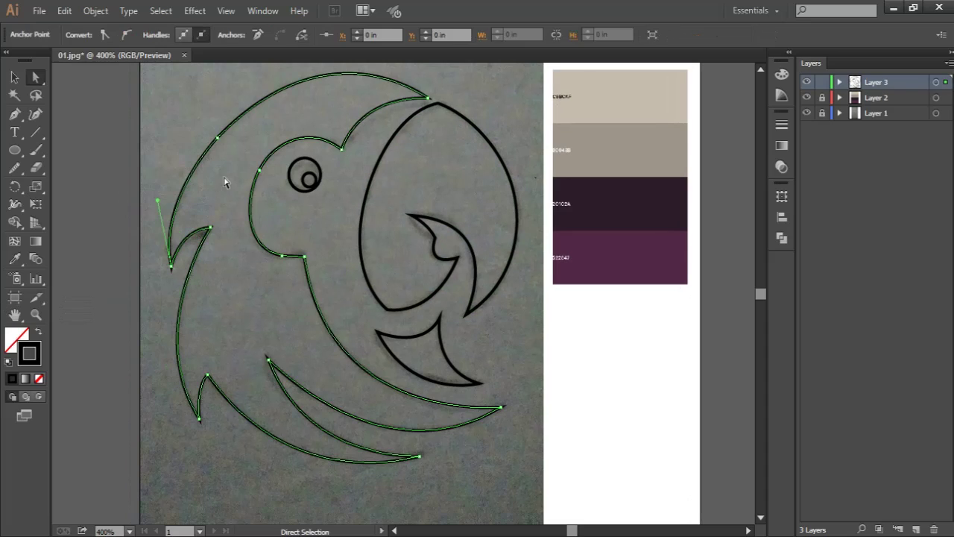
pyautogui.moveTo(219, 167); pyautogui.dragTo(228, 259)
pyautogui.moveTo(165, 295); pyautogui.dragTo(159, 301)
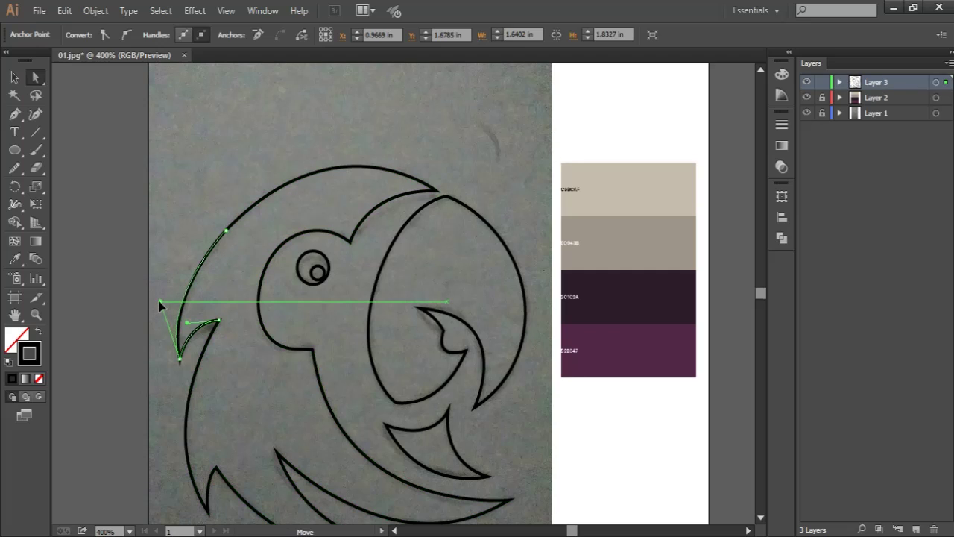
pyautogui.click(225, 232)
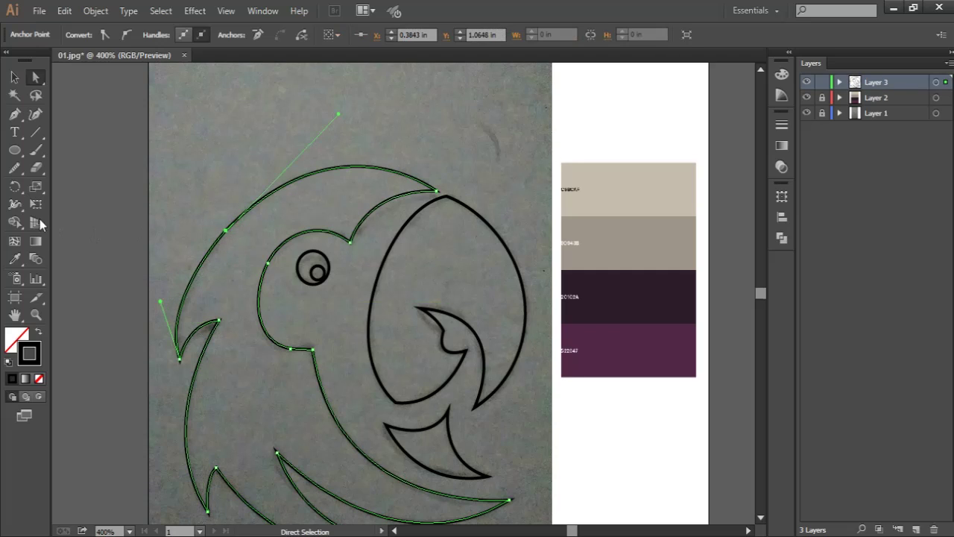
# Smooth the outline near the wing tip and along the top of the head
pyautogui.moveTo(14, 167); pyautogui.dragTo(83, 191)
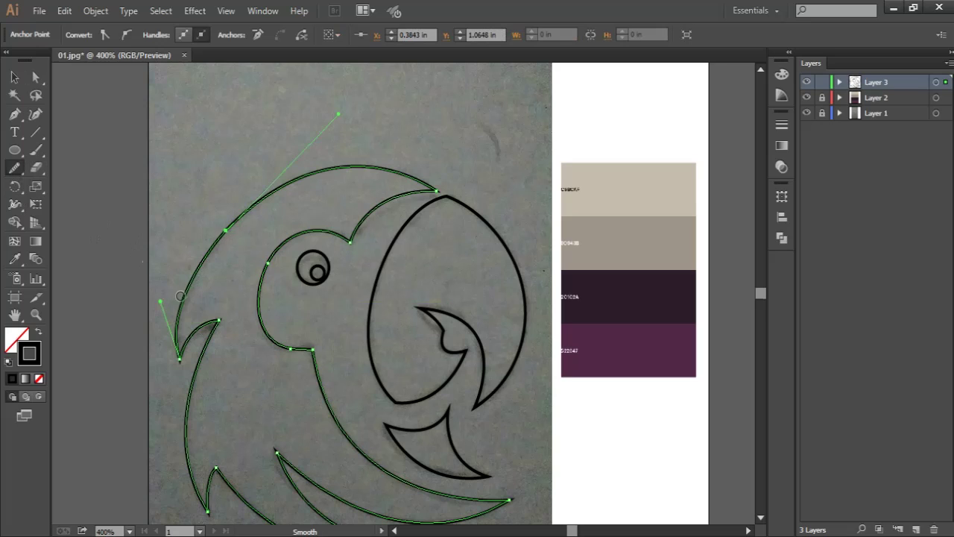
pyautogui.moveTo(243, 219); pyautogui.dragTo(224, 242)
pyautogui.moveTo(351, 167); pyautogui.dragTo(426, 170)
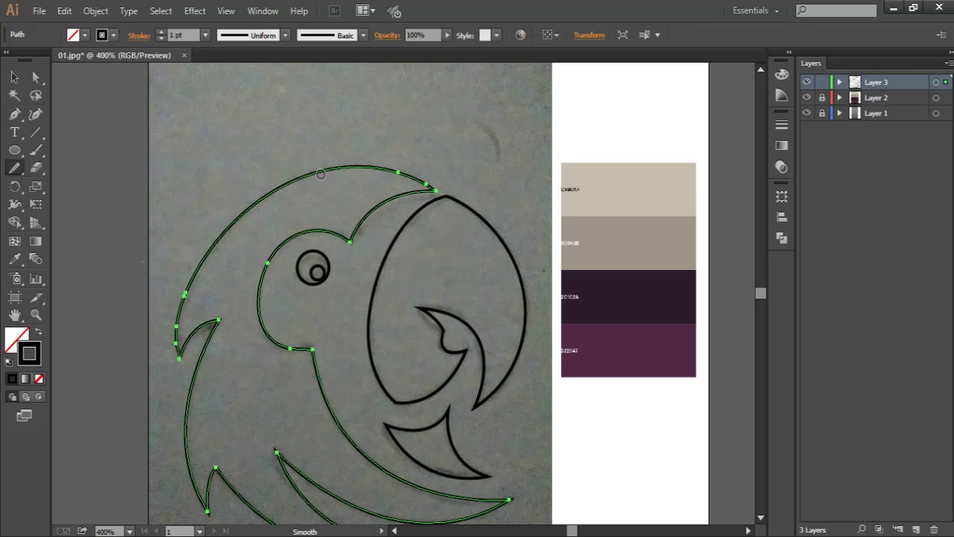
pyautogui.press('a')
pyautogui.click(443, 144)
pyautogui.moveTo(481, 281); pyautogui.dragTo(469, 255)
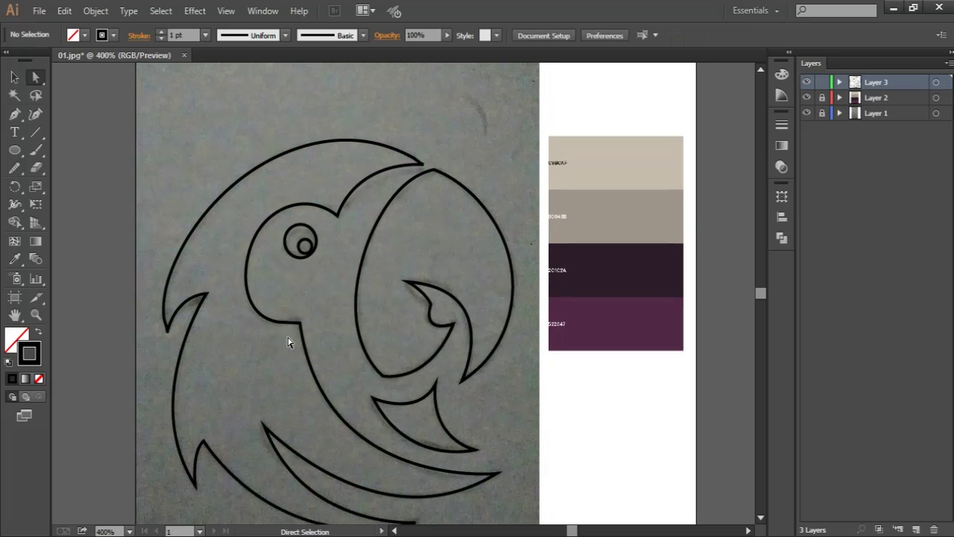
pyautogui.scroll(-2, 269, 360)
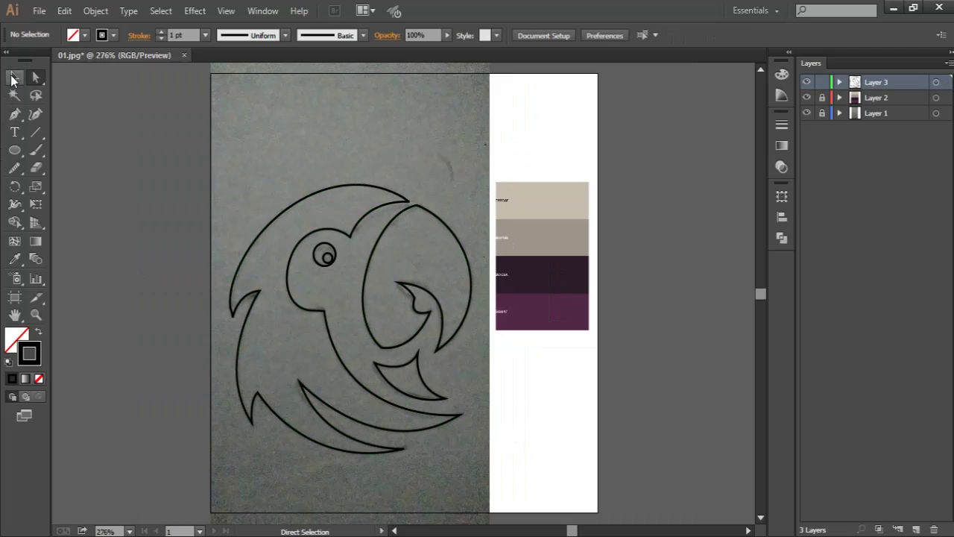
# Select the beak, then the parrot's outer head-and-body outline on the plain artboard
pyautogui.click(12, 78)
pyautogui.moveTo(226, 196); pyautogui.dragTo(219, 170)
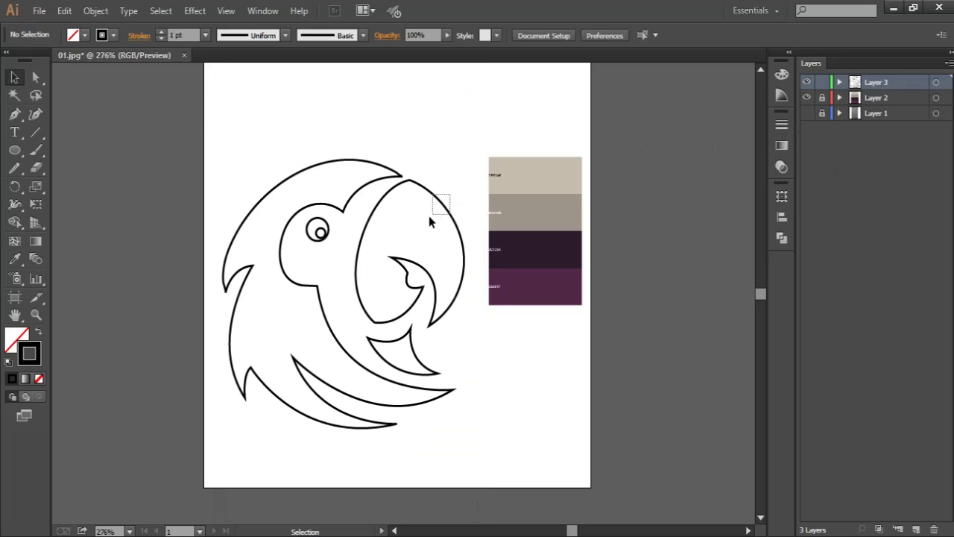
pyautogui.moveTo(451, 194); pyautogui.dragTo(429, 217)
pyautogui.click(256, 199)
pyautogui.moveTo(298, 199); pyautogui.dragTo(302, 201)
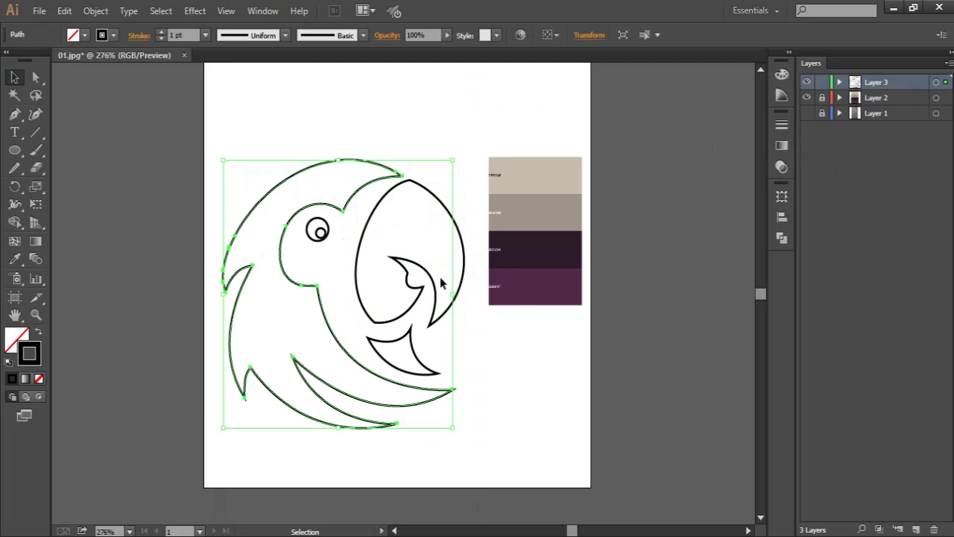
# Sample a purple swatch onto the upper beak and lighten the body to light purple
pyautogui.press('i')
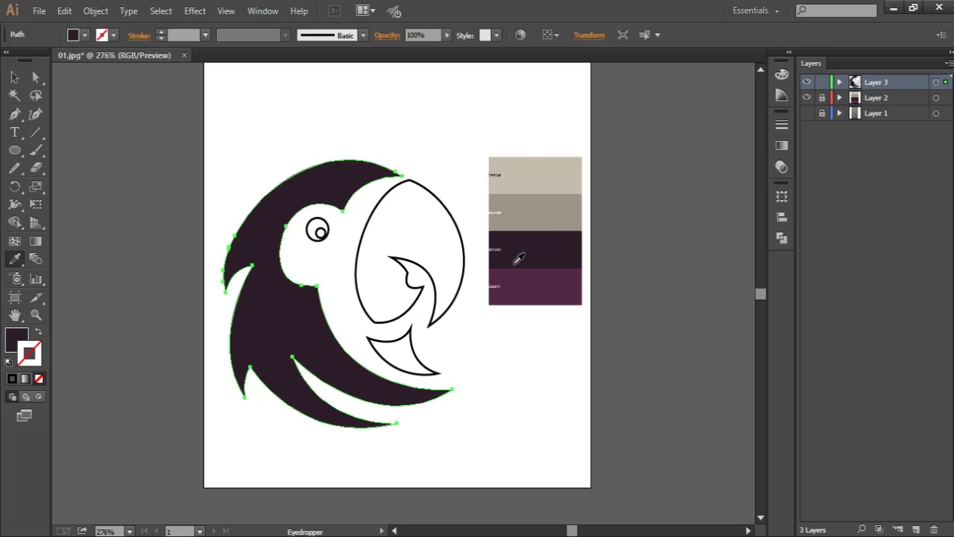
pyautogui.click(15, 77)
pyautogui.click(445, 193)
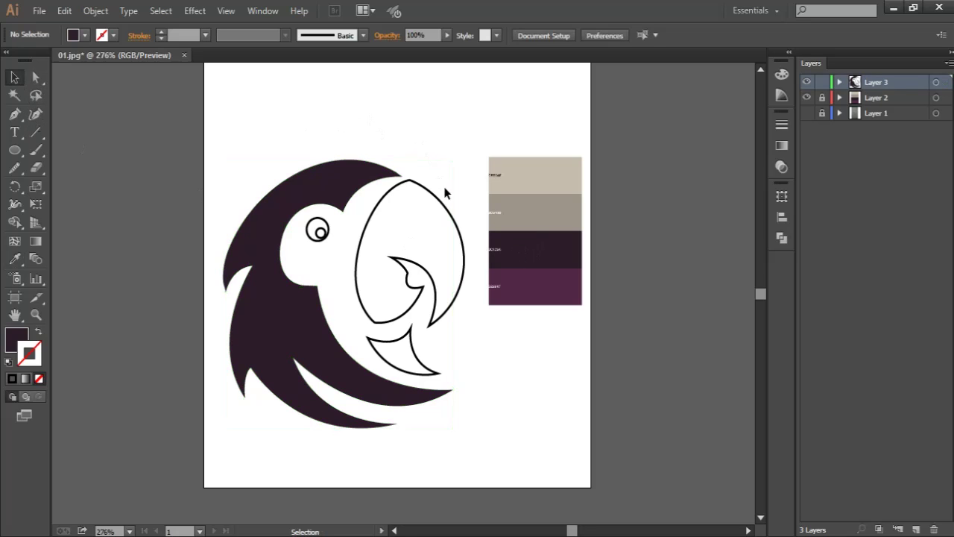
pyautogui.click(426, 226)
pyautogui.press('i')
pyautogui.click(530, 277)
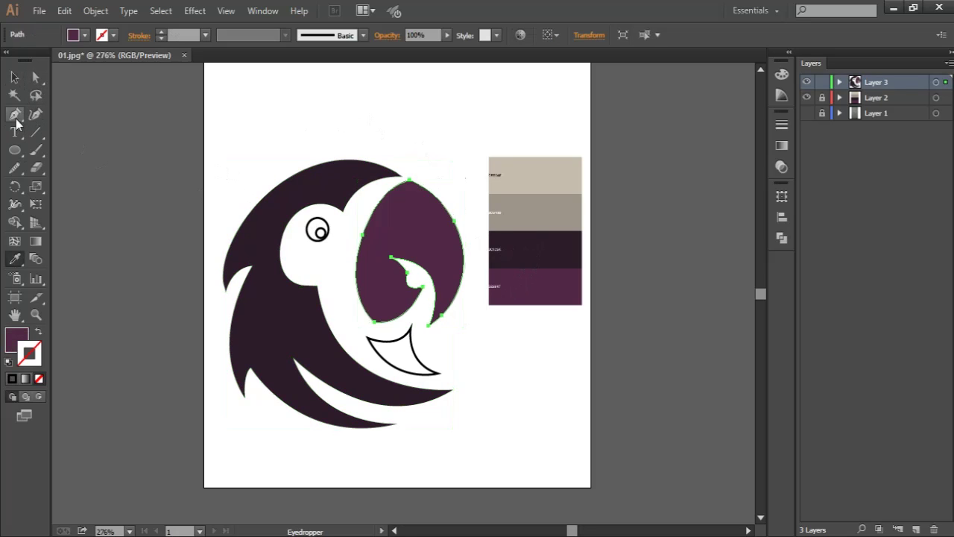
pyautogui.click(14, 76)
pyautogui.hotkey('ctrl', 'shift', 'a')
pyautogui.click(419, 342)
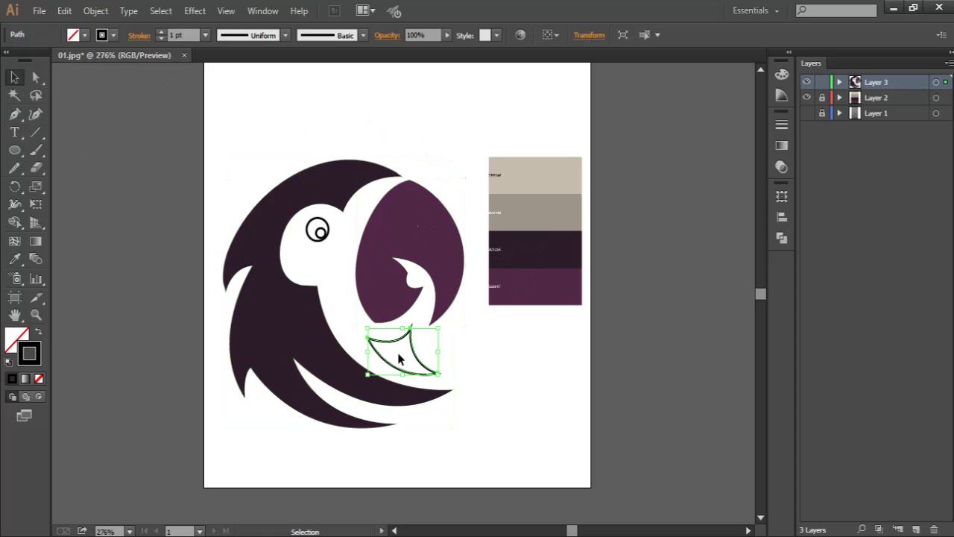
pyautogui.click(274, 307)
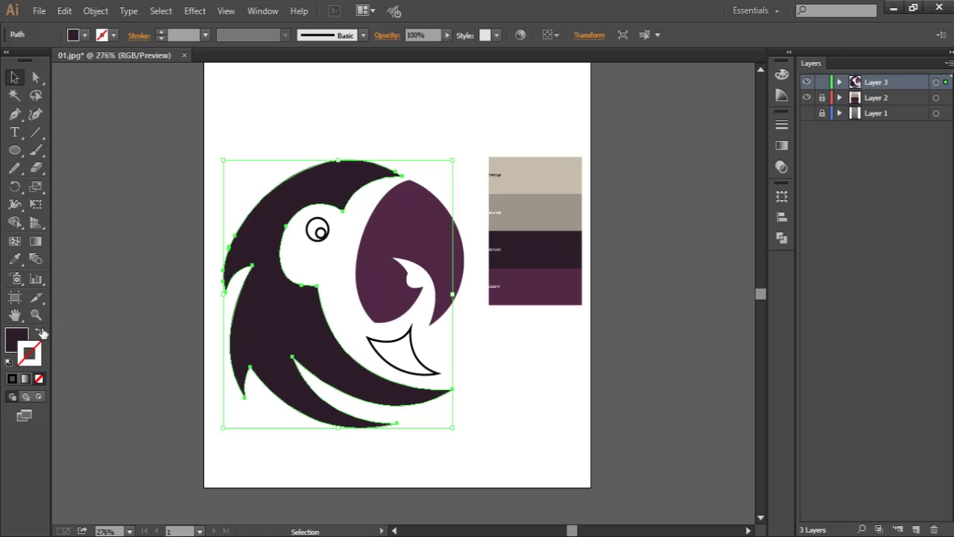
pyautogui.click(18, 338)
pyautogui.moveTo(687, 135); pyautogui.dragTo(698, 136)
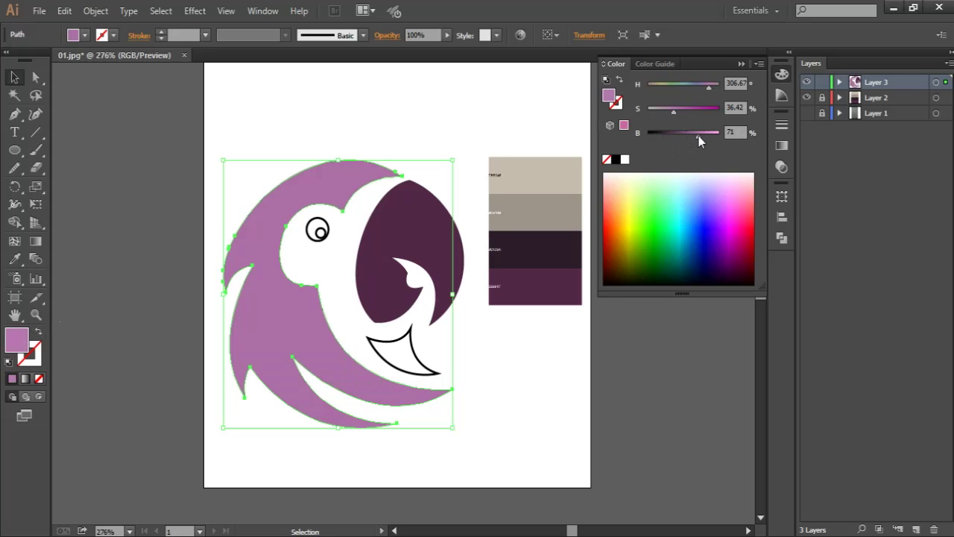
# Give the upper beak the body's colour, then darken it to a muted purple
pyautogui.click(447, 186)
pyautogui.click(403, 224)
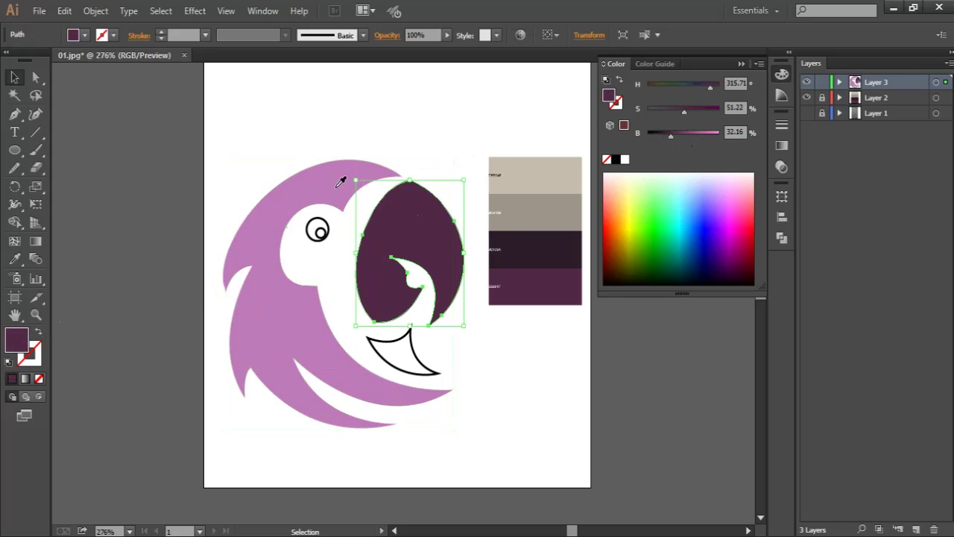
pyautogui.press('i')
pyautogui.click(341, 181)
pyautogui.moveTo(699, 136); pyautogui.dragTo(673, 137)
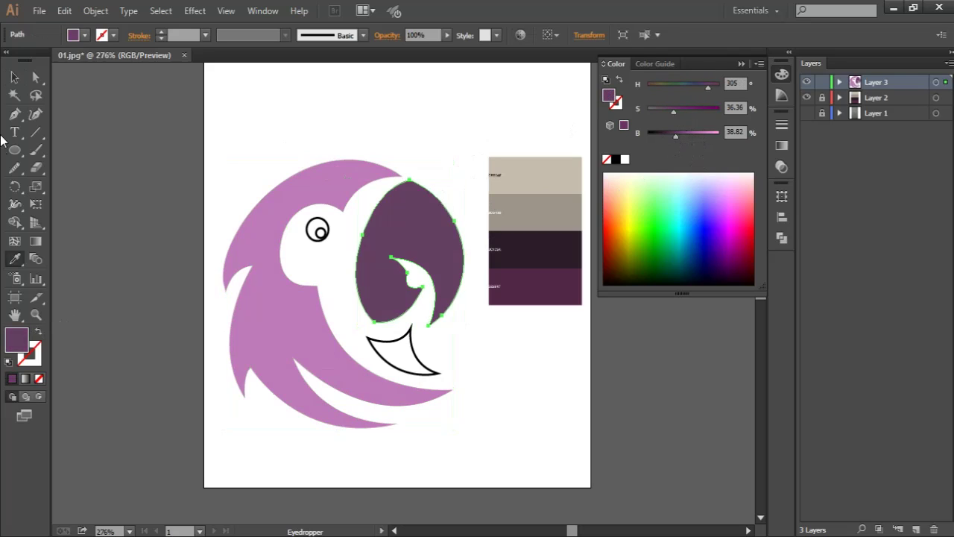
# Copy the body fill onto the lower beak and darken it to dark plum
pyautogui.click(14, 77)
pyautogui.click(346, 258)
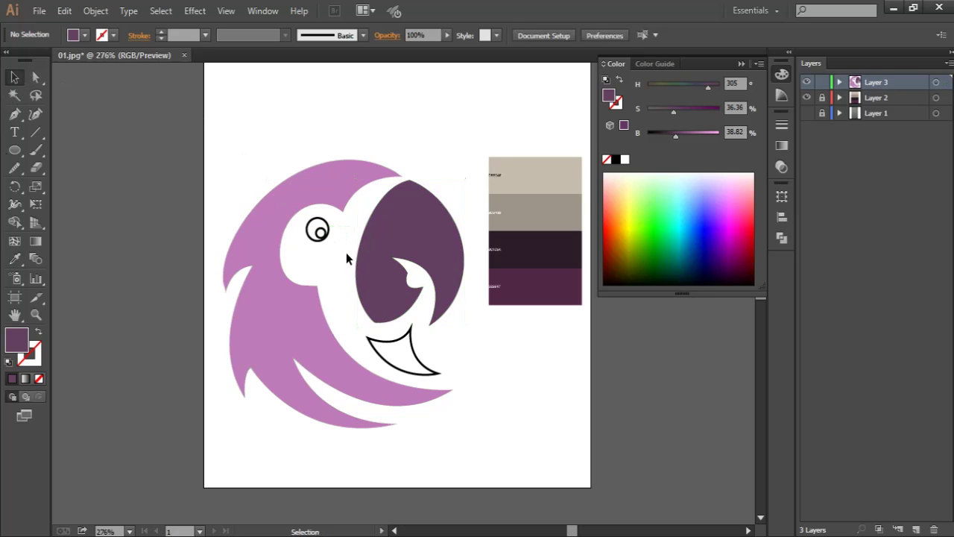
pyautogui.click(411, 350)
pyautogui.press('i')
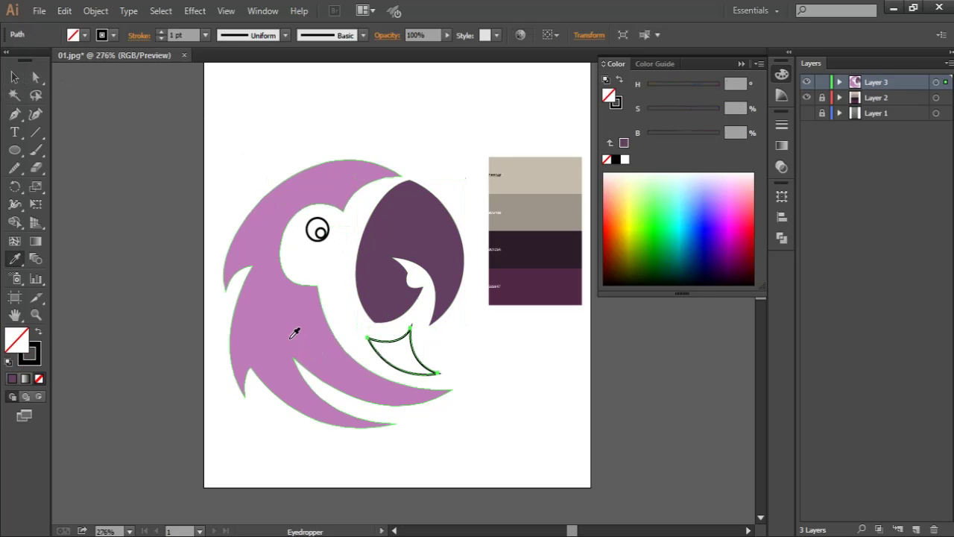
pyautogui.click(291, 338)
pyautogui.click(15, 77)
pyautogui.click(371, 340)
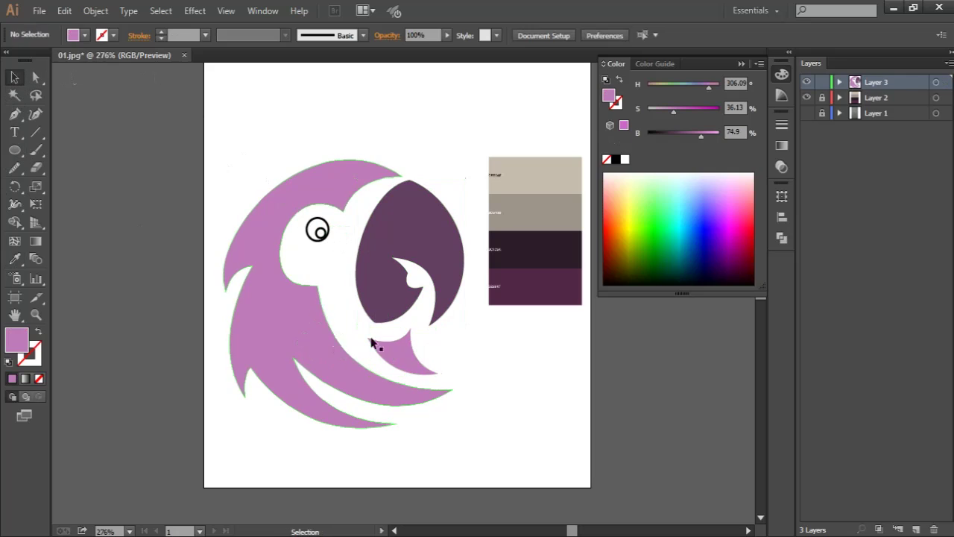
pyautogui.click(417, 351)
pyautogui.moveTo(700, 135); pyautogui.dragTo(665, 134)
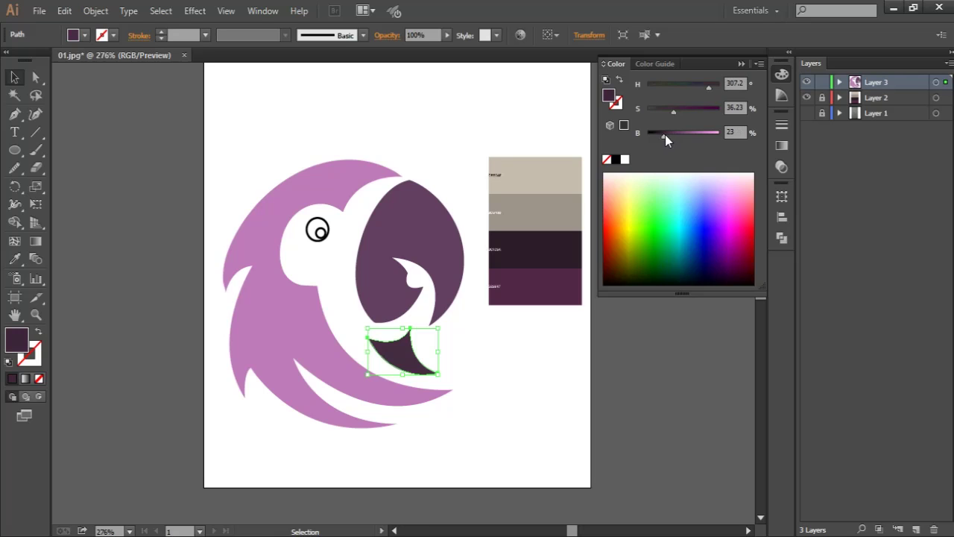
# Lighten the upper beak slightly and zoom in on the parrot's head
pyautogui.click(525, 108)
pyautogui.click(436, 206)
pyautogui.click(678, 137)
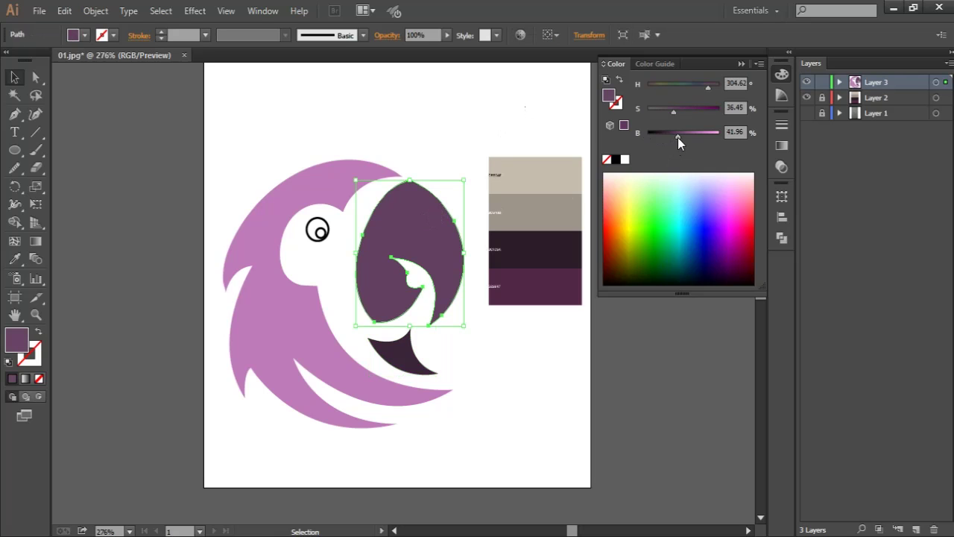
pyautogui.hotkey('ctrl', 'shift', 'a')
pyautogui.hotkey('ctrl', '+')
pyautogui.hotkey('ctrl', '+')
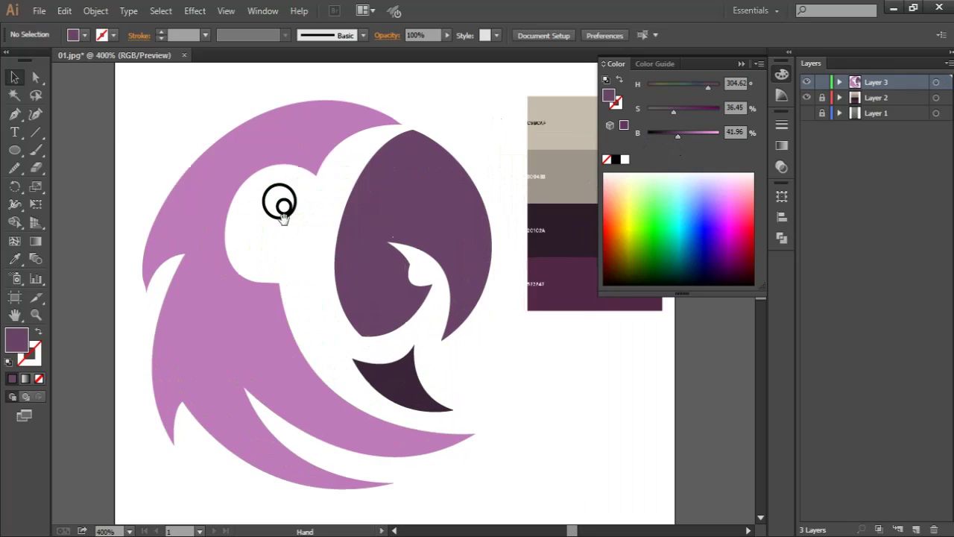
# Fill the eye circle cyan and swap the pupil's fill and stroke to solid black
pyautogui.click(299, 216)
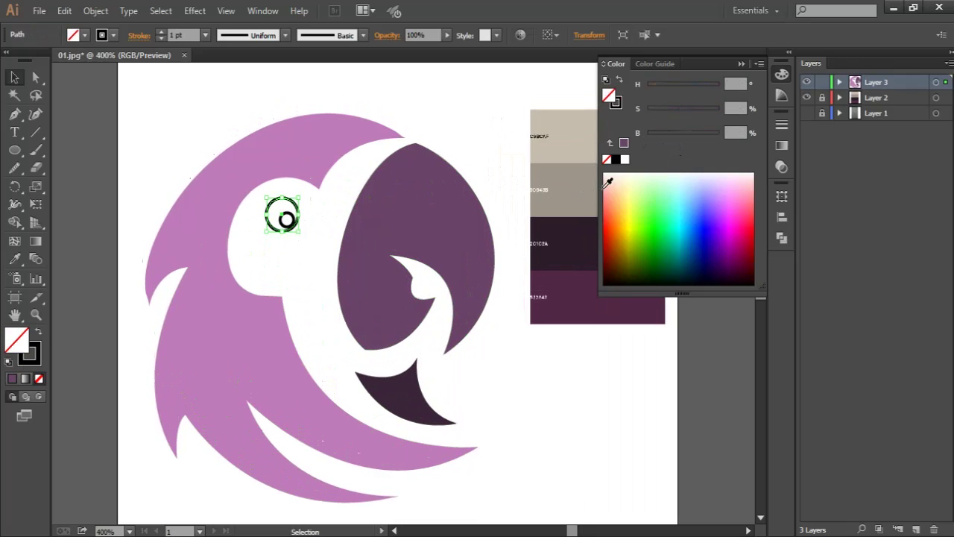
pyautogui.click(676, 225)
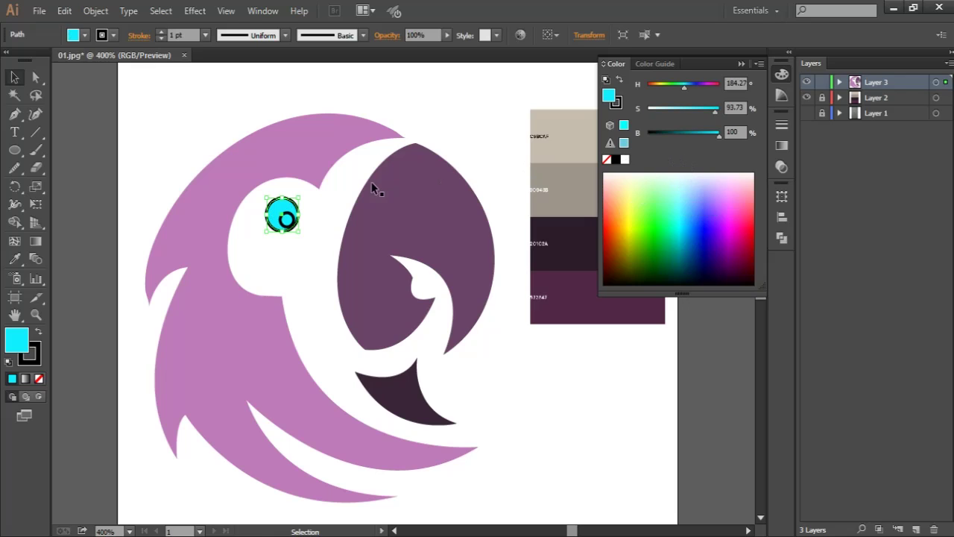
pyautogui.hotkey('ctrl', 'shift', 'a')
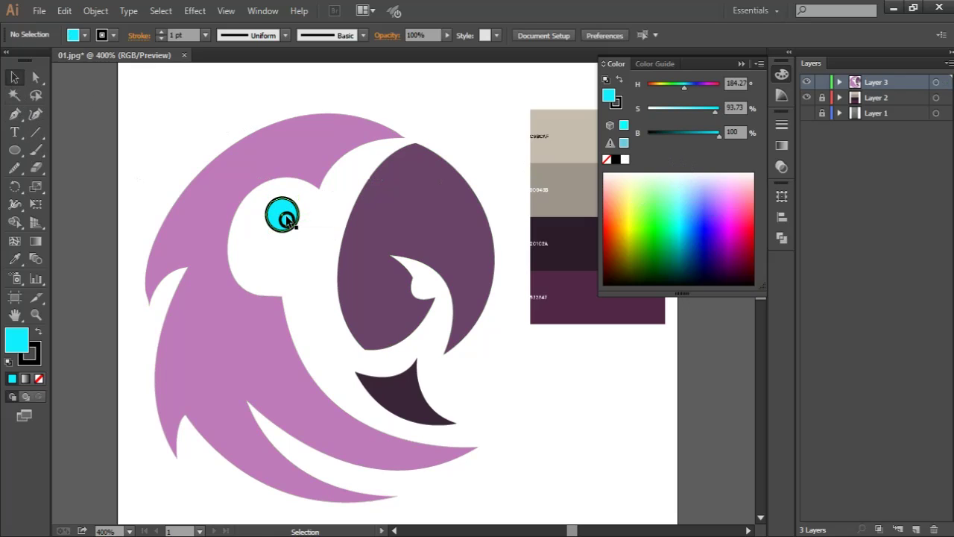
pyautogui.click(304, 223)
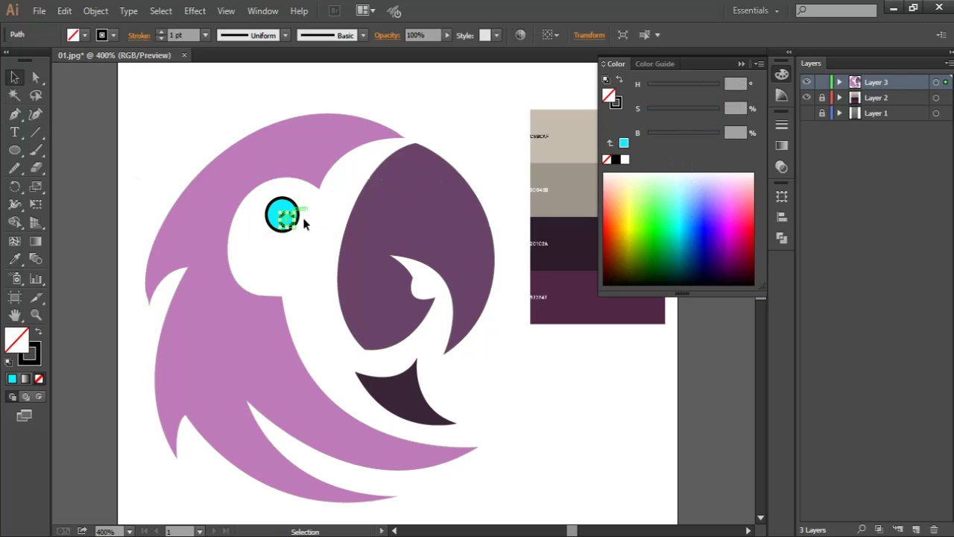
pyautogui.click(38, 334)
pyautogui.click(165, 112)
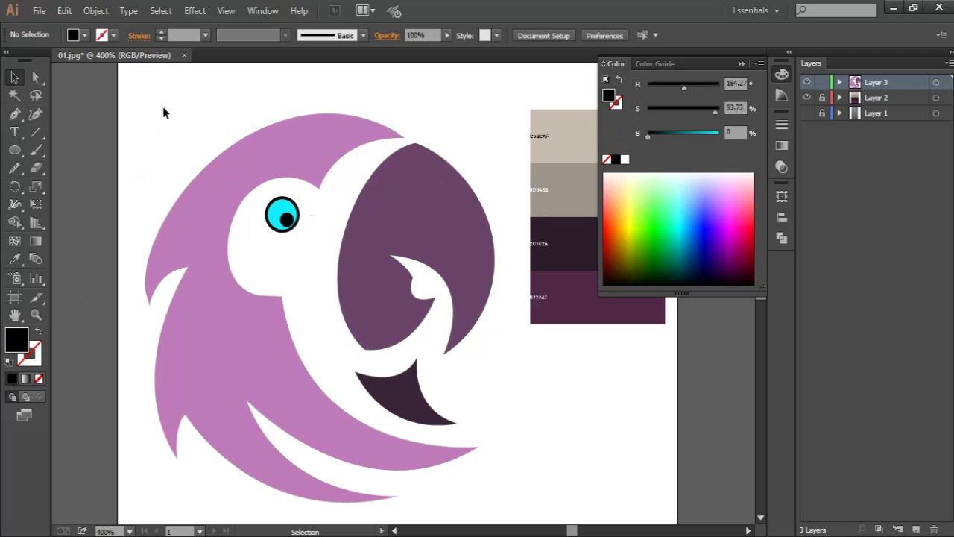
# Set the eye circle's stroke to None
pyautogui.click(282, 215)
pyautogui.click(33, 356)
pyautogui.click(37, 379)
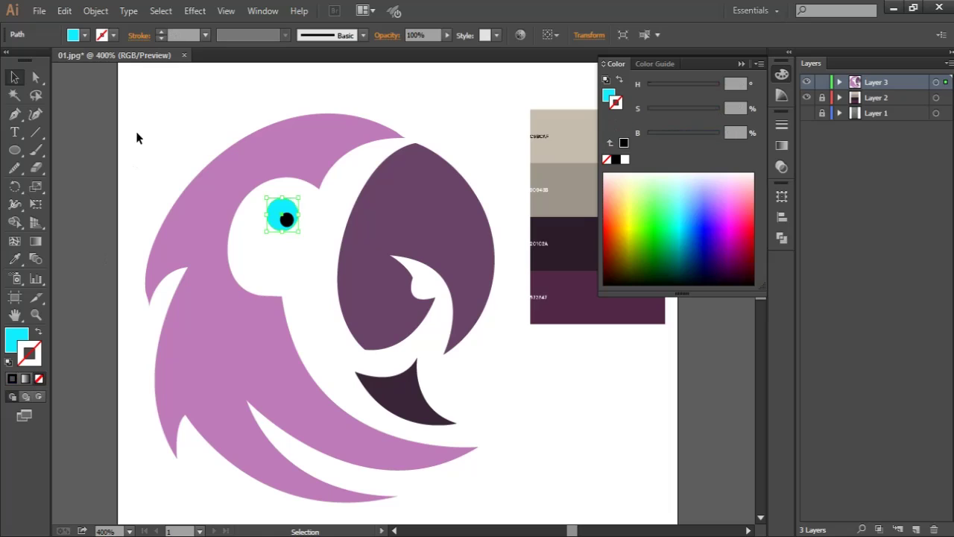
pyautogui.click(136, 131)
# Darken the eye from cyan to teal and lighten the black pupil to dark teal
pyautogui.click(281, 213)
pyautogui.click(15, 340)
pyautogui.moveTo(716, 132); pyautogui.dragTo(683, 134)
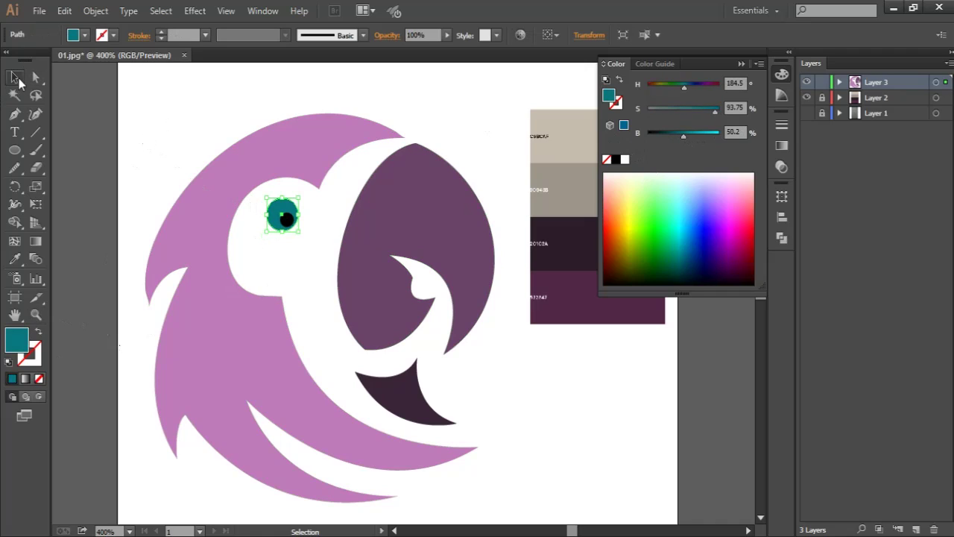
pyautogui.click(224, 72)
pyautogui.click(287, 218)
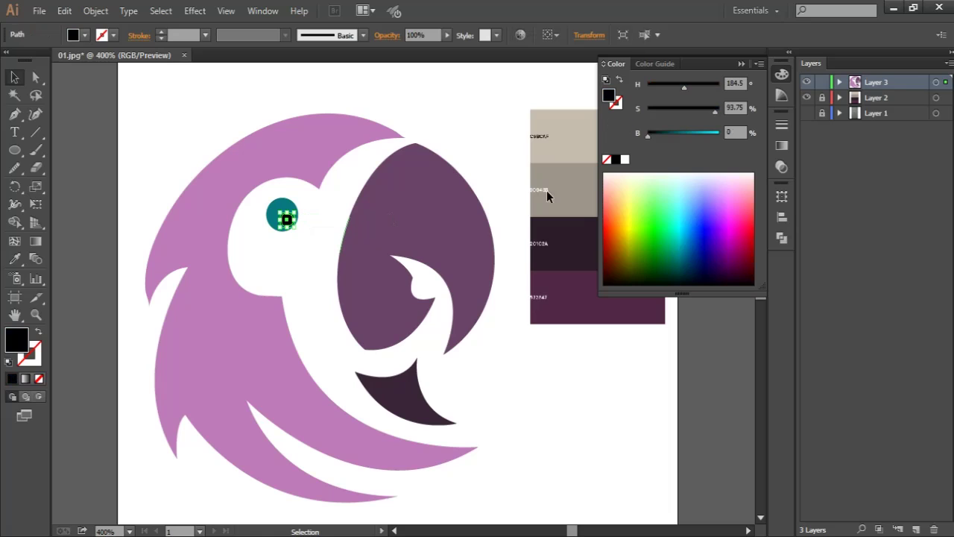
pyautogui.moveTo(648, 134); pyautogui.dragTo(663, 135)
# Raise the Brightness of the pink parrot body and the purple upper beak
pyautogui.click(434, 114)
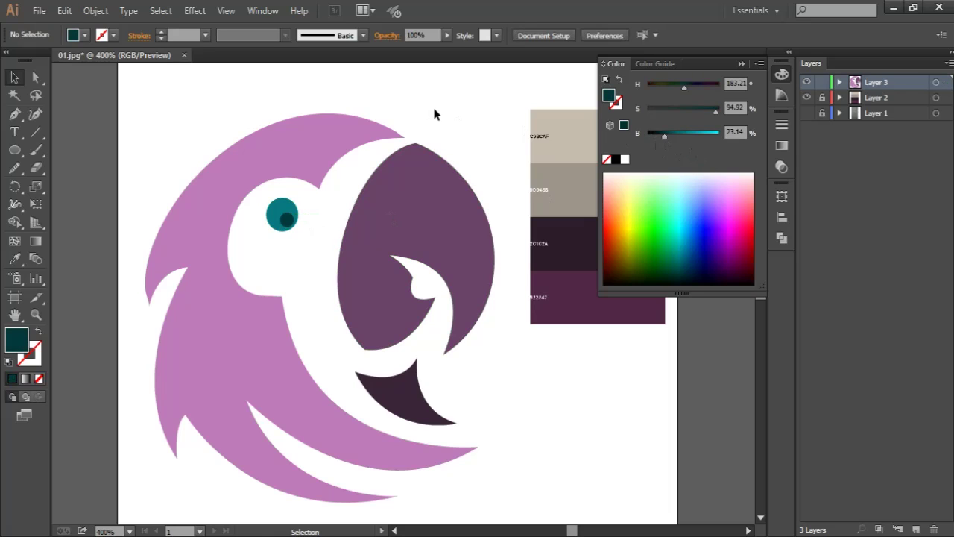
pyautogui.click(217, 327)
pyautogui.moveTo(700, 135); pyautogui.dragTo(708, 133)
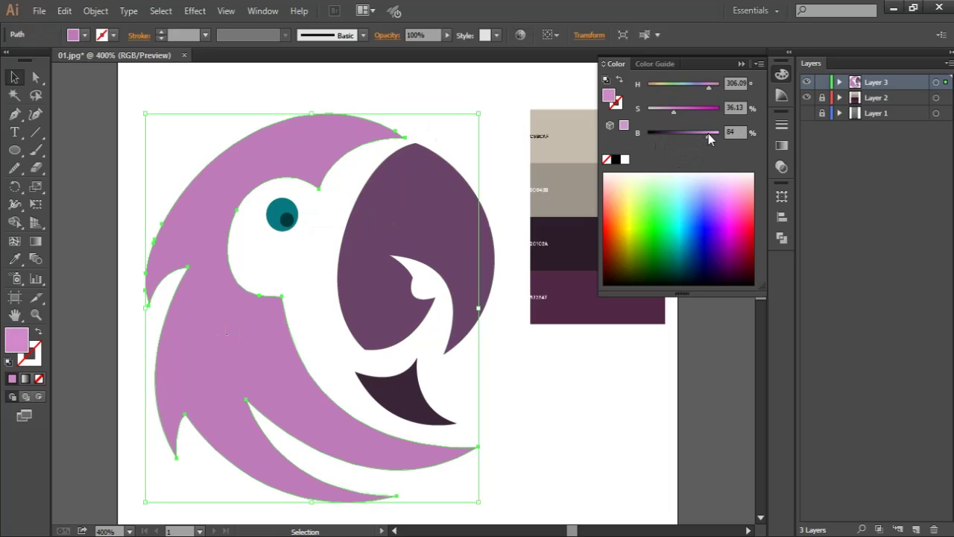
pyautogui.click(495, 160)
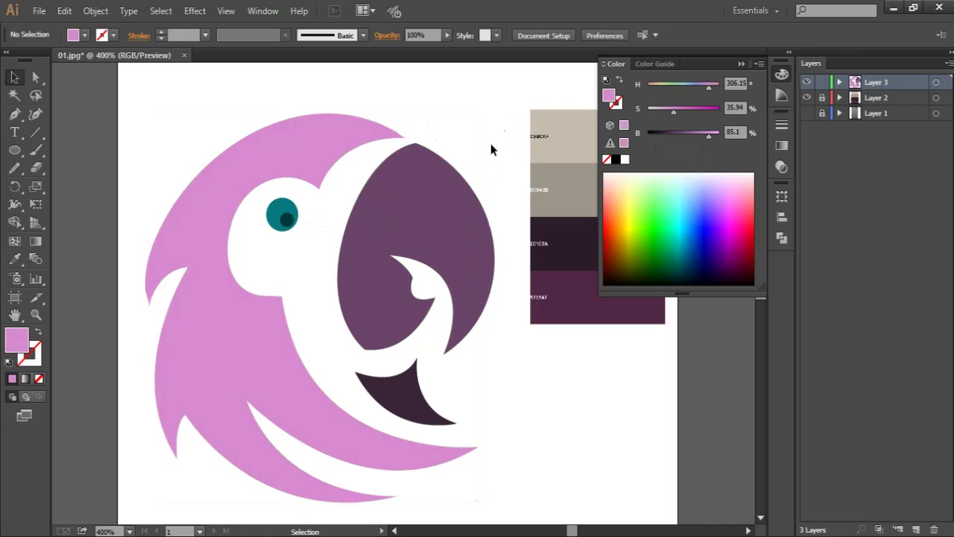
pyautogui.click(469, 182)
pyautogui.moveTo(678, 136); pyautogui.dragTo(689, 136)
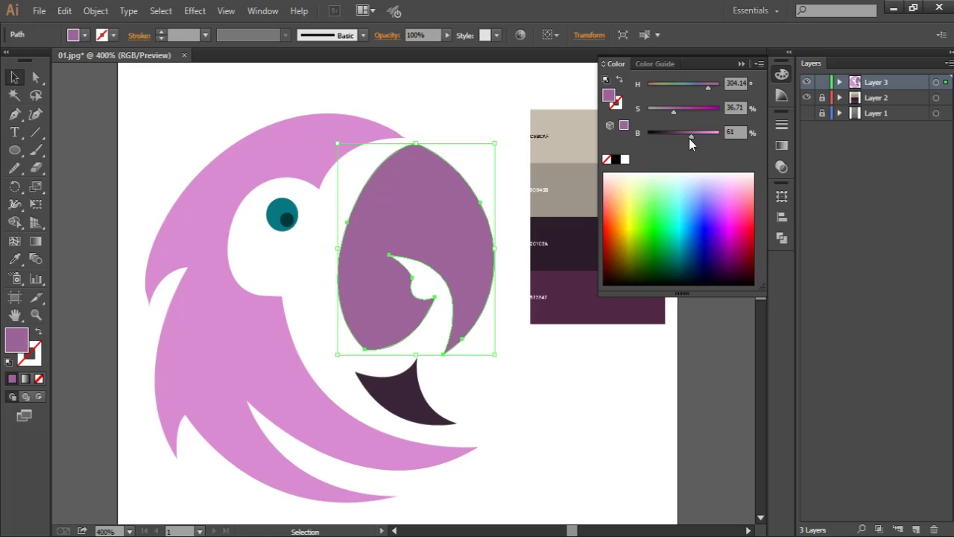
# Adjust the dark lower beak's Brightness, then deselect and reset the zoom
pyautogui.click(406, 397)
pyautogui.moveTo(665, 134); pyautogui.dragTo(670, 135)
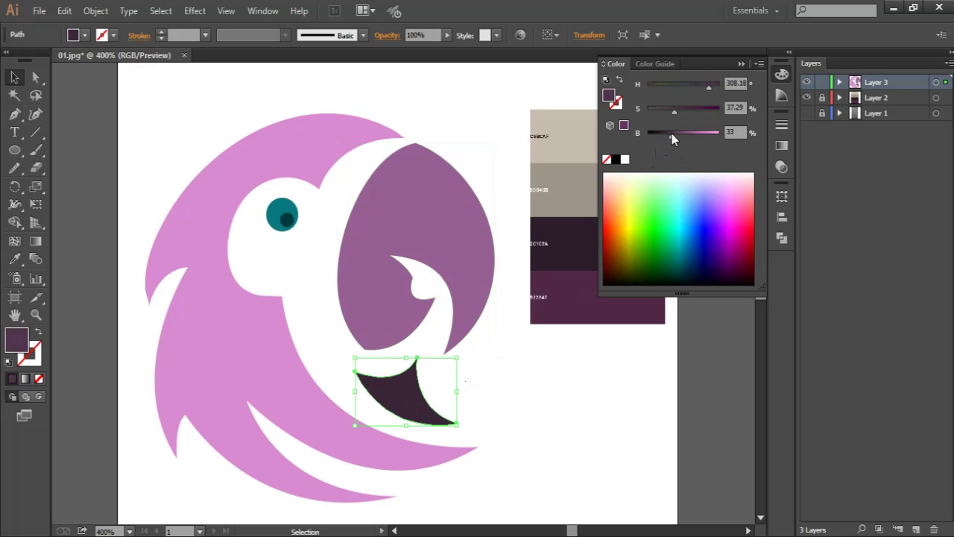
pyautogui.click(578, 388)
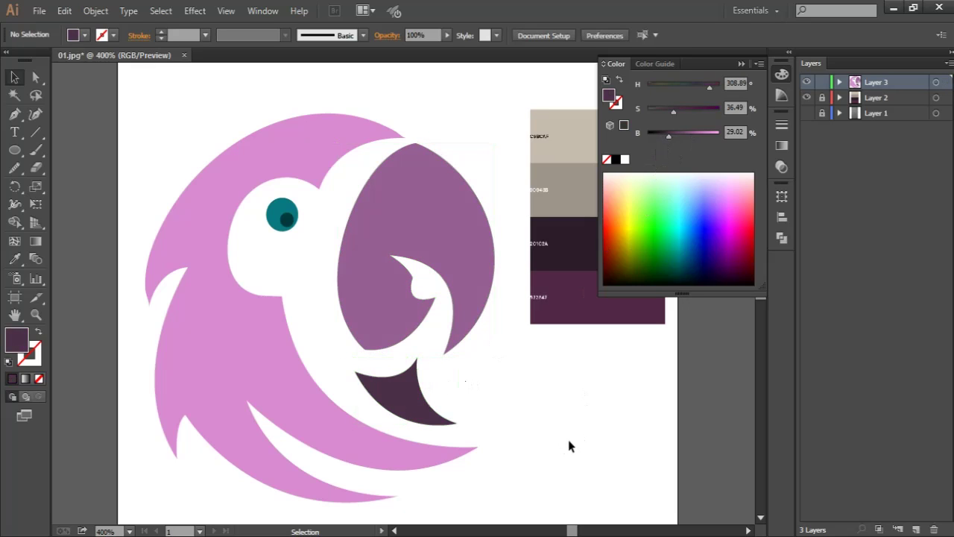
pyautogui.hotkey('ctrl', '-')
pyautogui.hotkey('ctrl', '-')
pyautogui.hotkey('ctrl', '-')
pyautogui.hotkey('ctrl', '+')
pyautogui.hotkey('ctrl', '+')
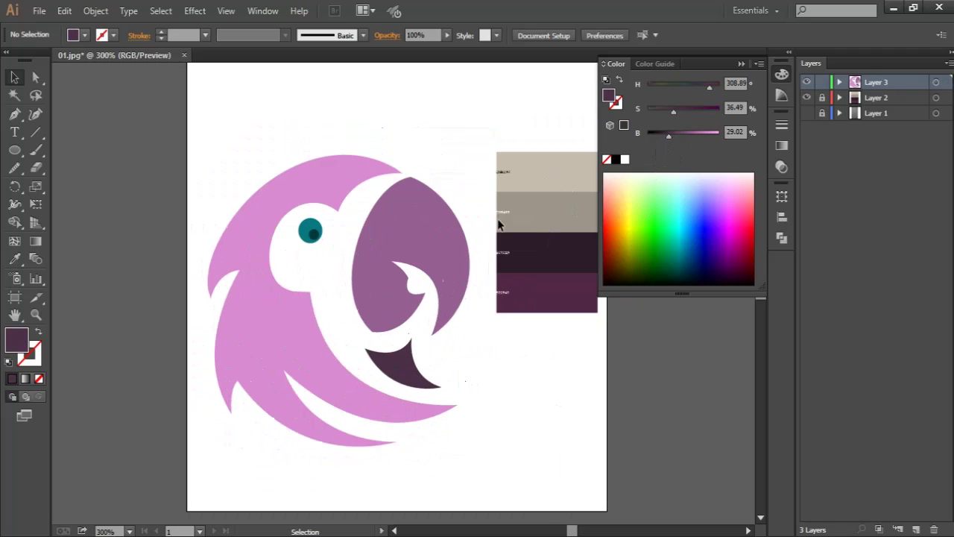
# Hide both reference layers and recolour the parrot body yellow, then a darker olive
pyautogui.click(806, 113)
pyautogui.click(806, 97)
pyautogui.click(281, 327)
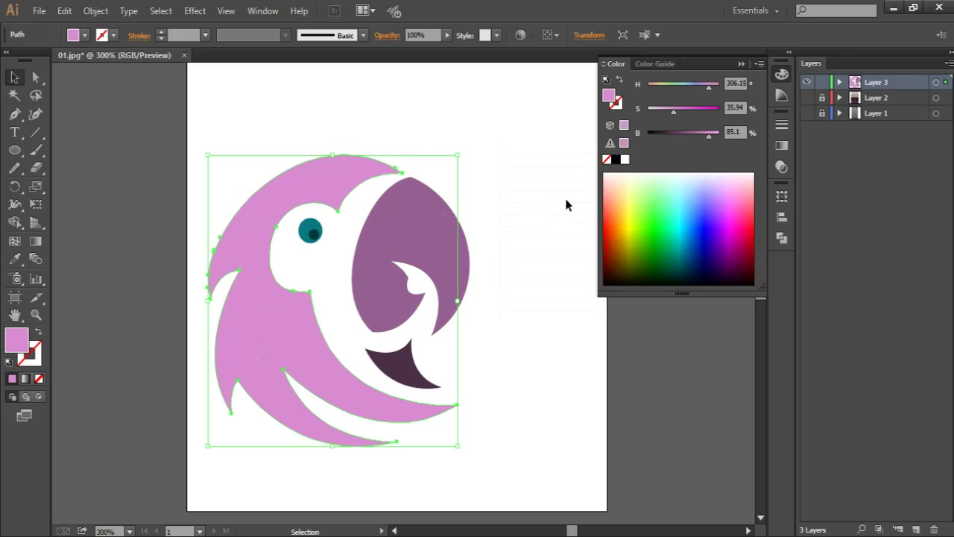
pyautogui.click(632, 227)
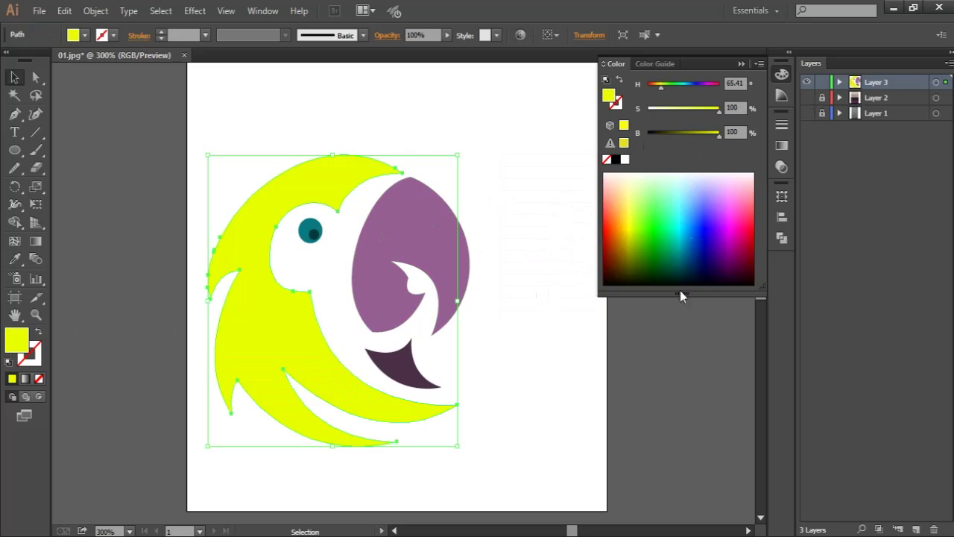
pyautogui.moveTo(680, 296); pyautogui.dragTo(679, 321)
pyautogui.click(632, 256)
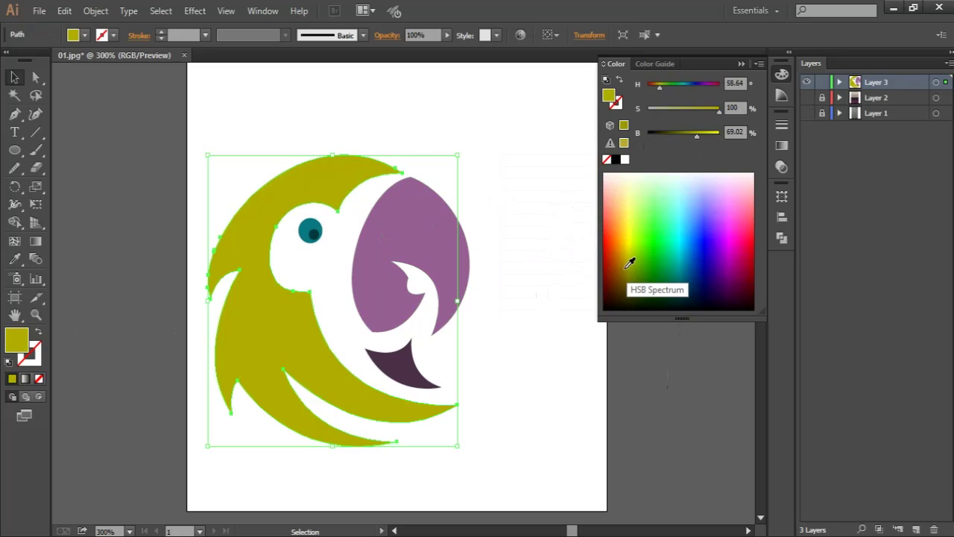
pyautogui.click(628, 269)
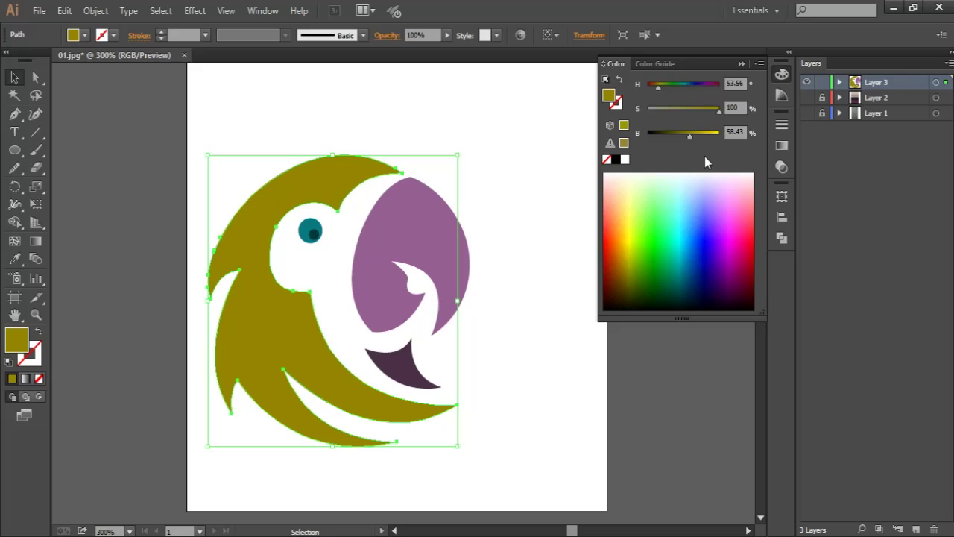
# Give the body a soft orange fill in Color Picker and adjust its saturation
pyautogui.doubleClick(17, 340)
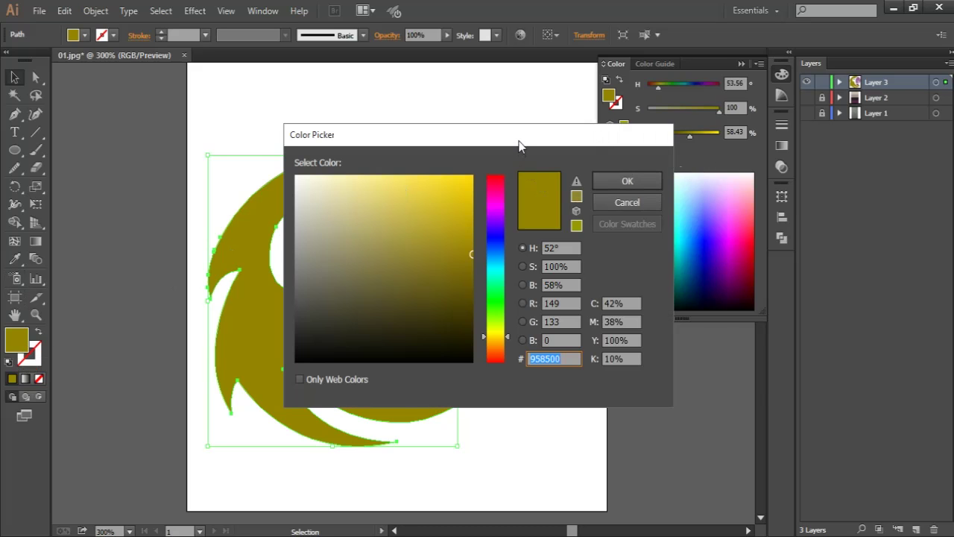
pyautogui.moveTo(698, 322); pyautogui.dragTo(698, 331)
pyautogui.click(659, 179)
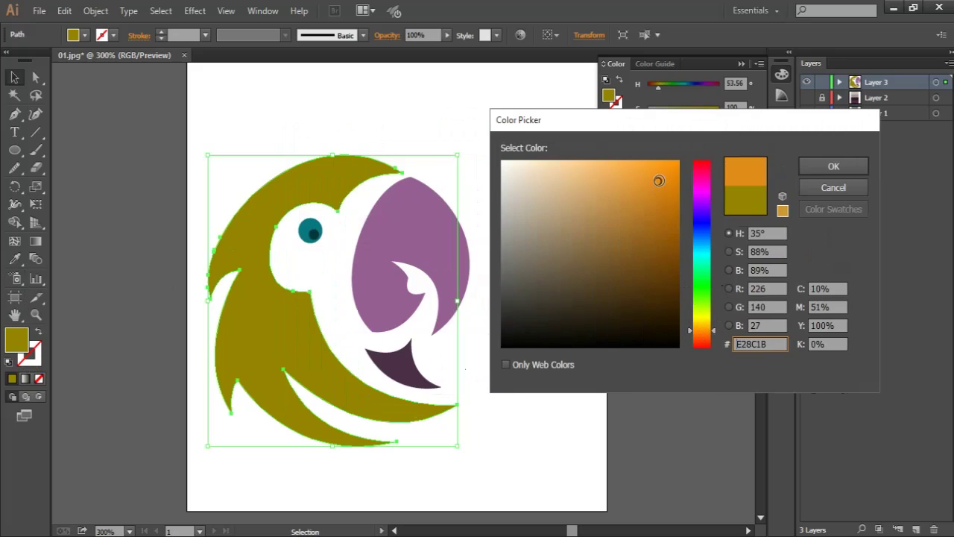
pyautogui.moveTo(658, 179); pyautogui.dragTo(659, 166)
pyautogui.click(827, 167)
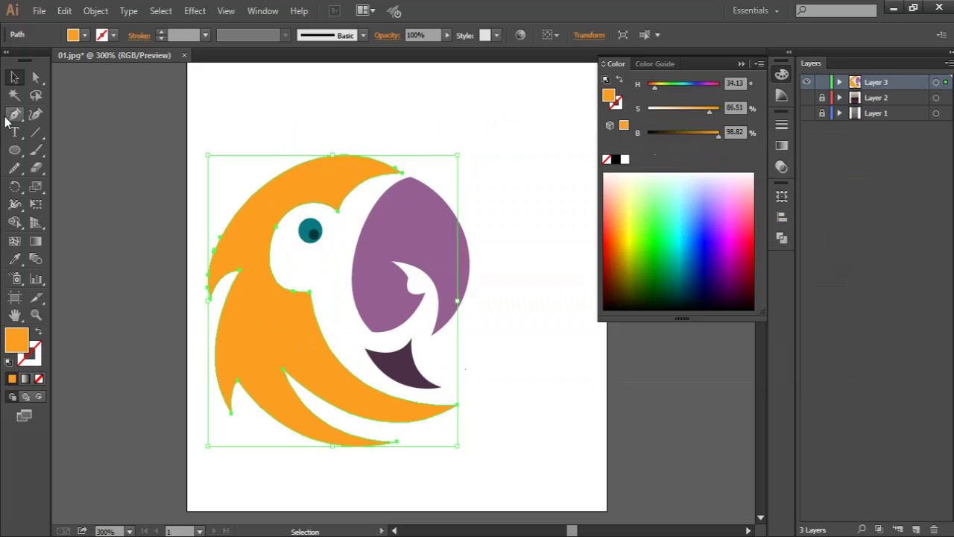
pyautogui.click(215, 74)
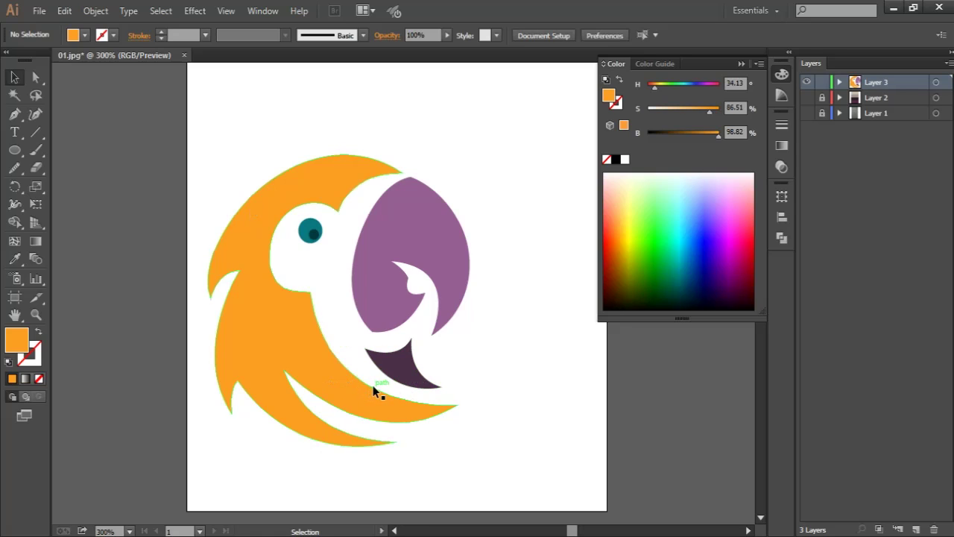
pyautogui.click(287, 344)
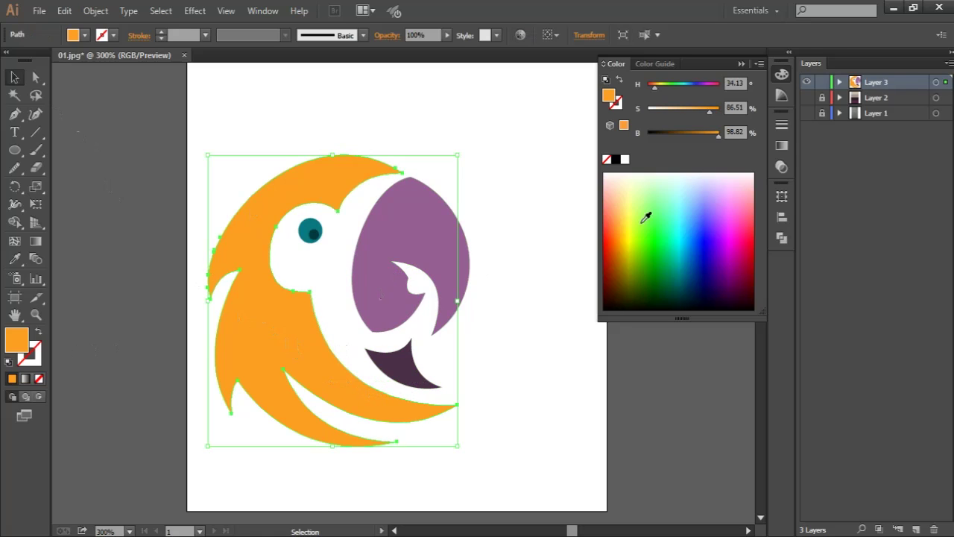
pyautogui.moveTo(711, 108)
pyautogui.mouseDown()
pyautogui.moveTo(722, 109)
pyautogui.moveTo(693, 114)
pyautogui.mouseUp()
# Draw a Pen curve along the body's inner edge from below the eye to the tail tip
pyautogui.click(519, 109)
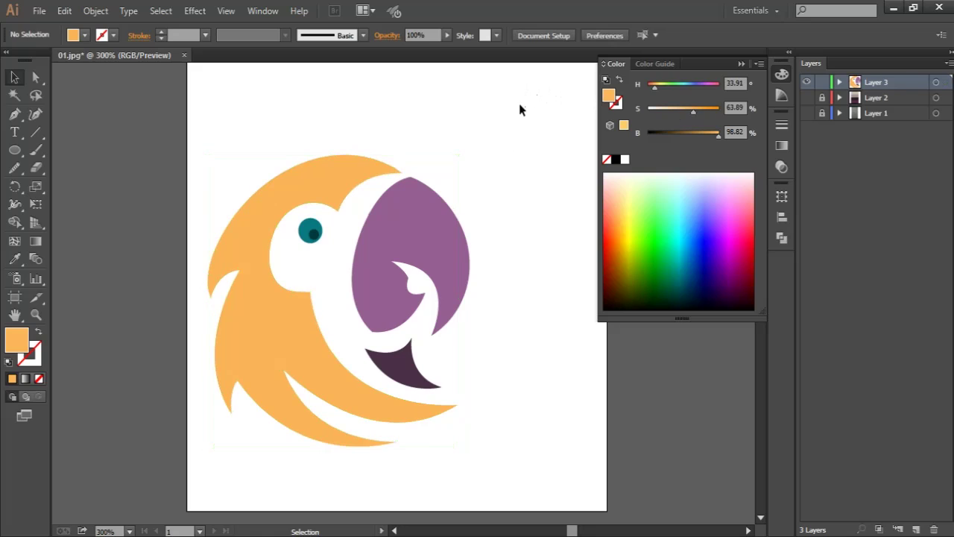
pyautogui.click(255, 330)
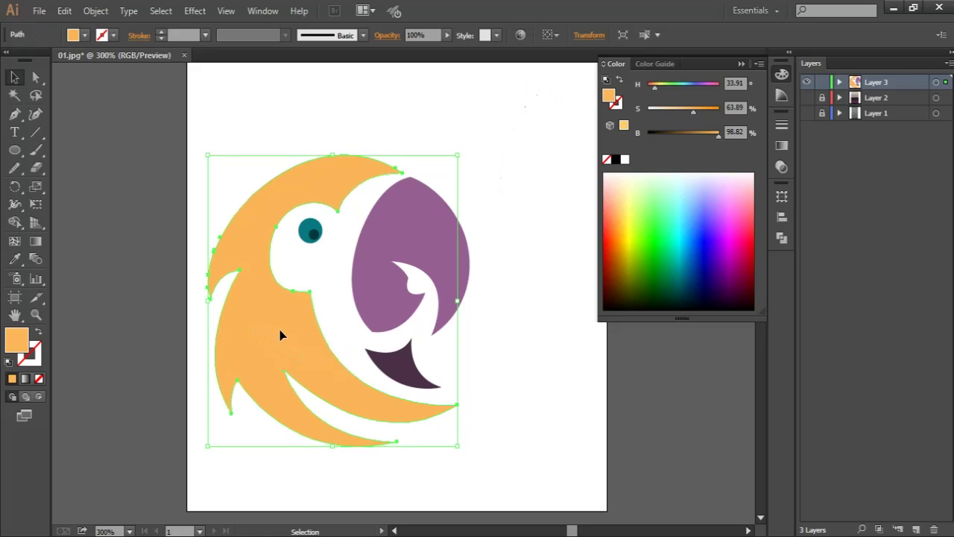
pyautogui.click(353, 319)
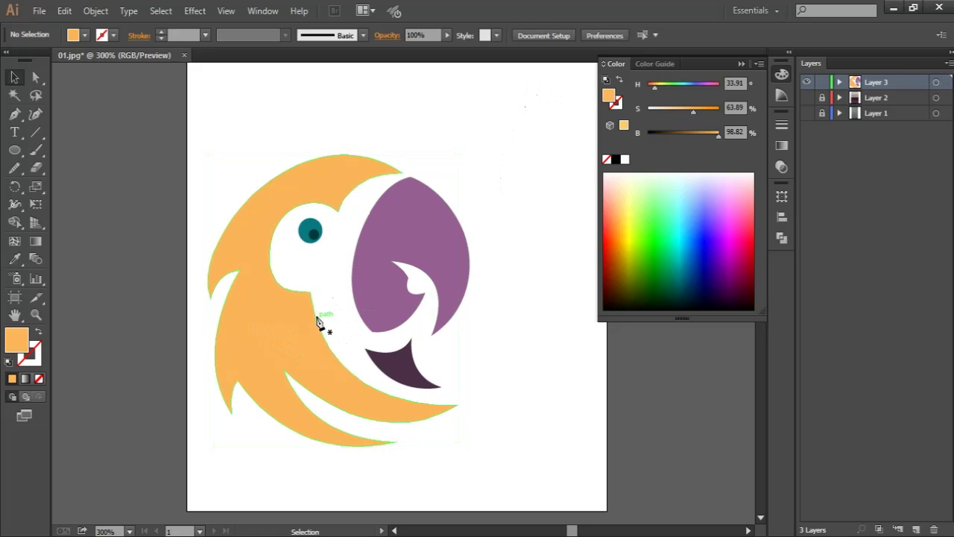
pyautogui.press('p')
pyautogui.click(309, 292)
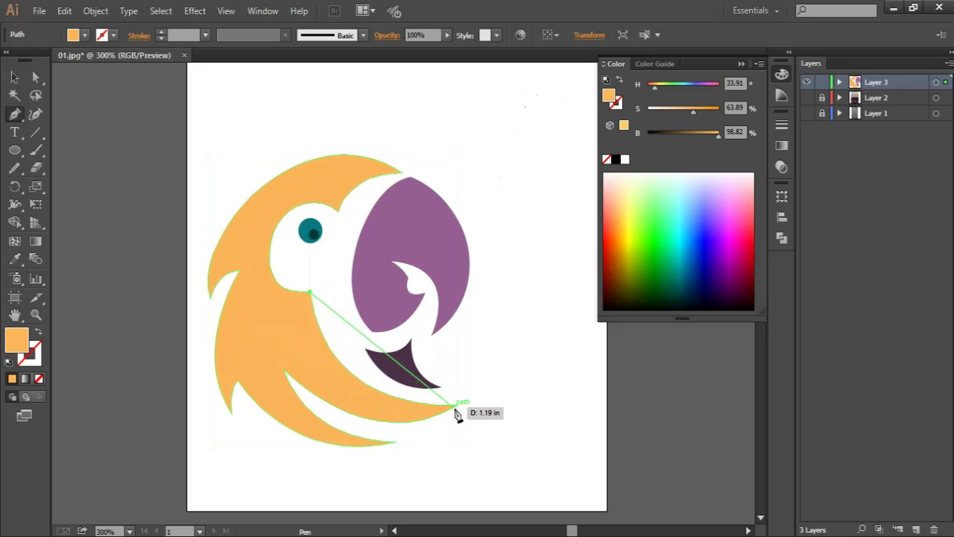
pyautogui.moveTo(457, 404)
pyautogui.mouseDown()
pyautogui.moveTo(607, 365)
pyautogui.moveTo(622, 388)
pyautogui.mouseUp()
pyautogui.click(38, 336)
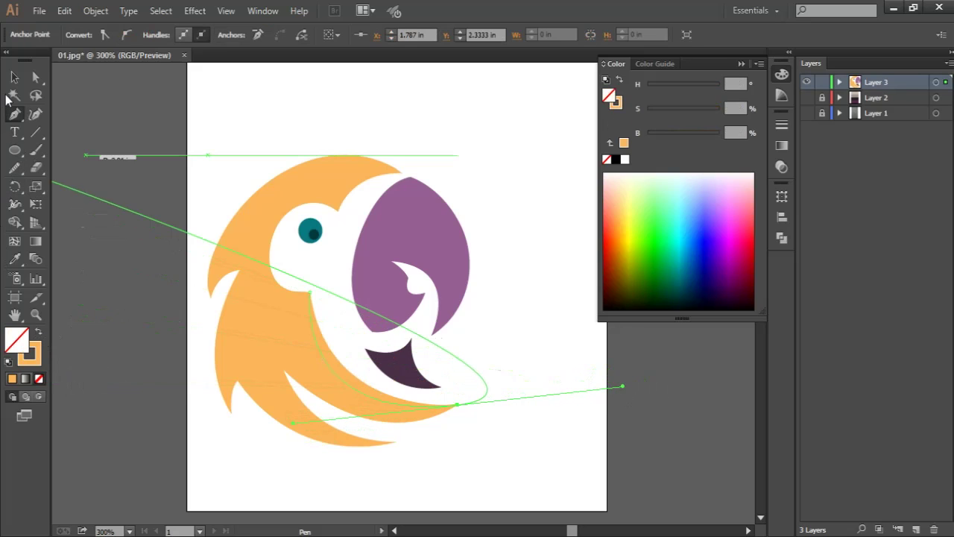
# Select all the parrot shapes and split off the crescent along the curve with Shape Builder
pyautogui.click(14, 76)
pyautogui.click(156, 138)
pyautogui.moveTo(546, 516); pyautogui.dragTo(547, 516)
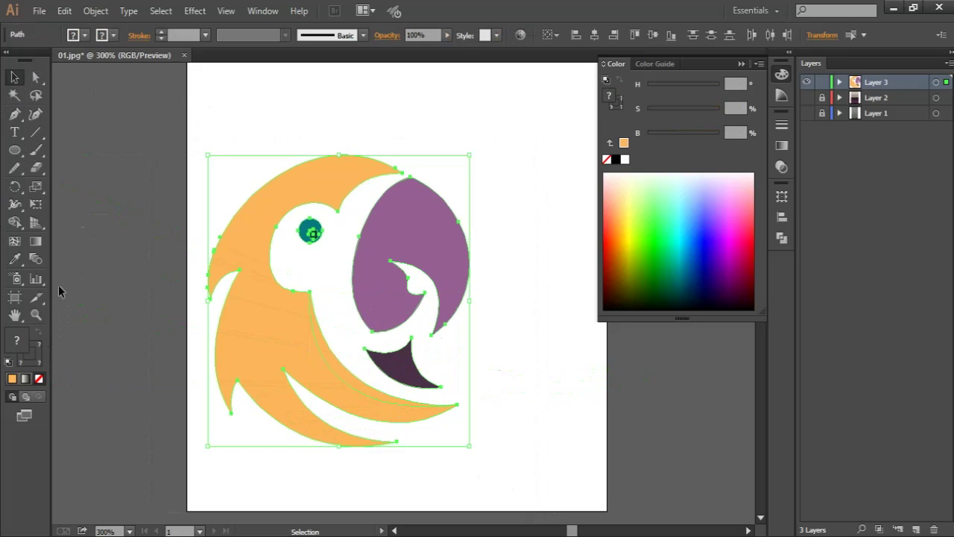
pyautogui.click(14, 222)
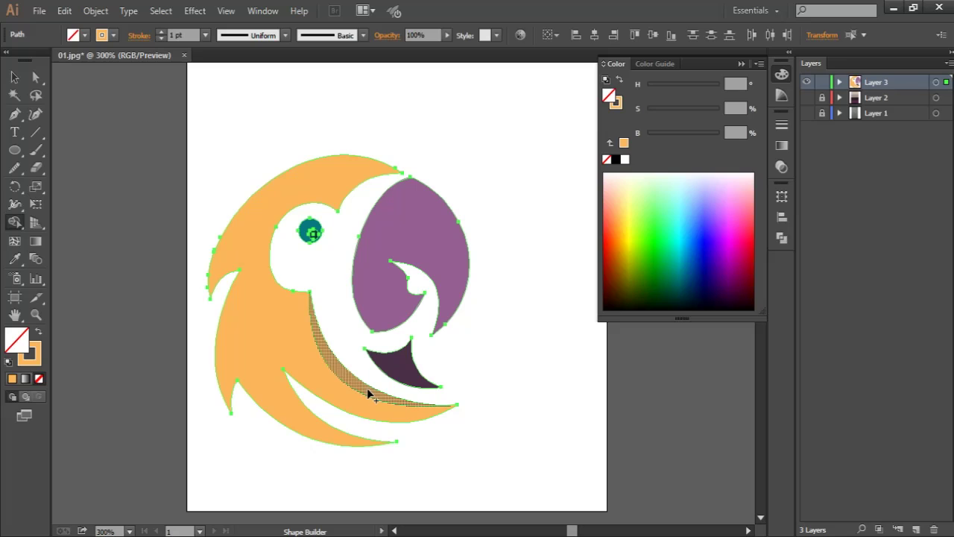
pyautogui.click(369, 395)
pyautogui.click(14, 77)
pyautogui.click(189, 87)
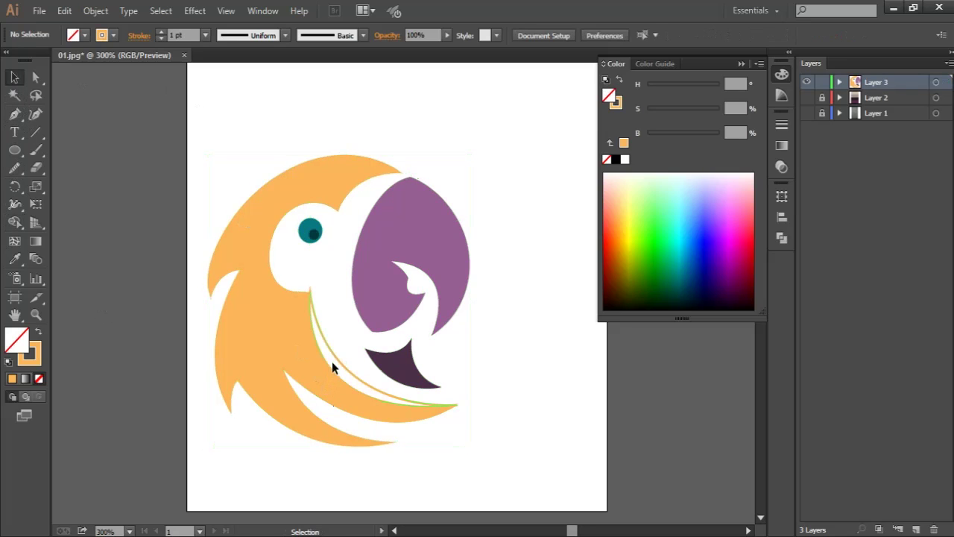
pyautogui.click(339, 362)
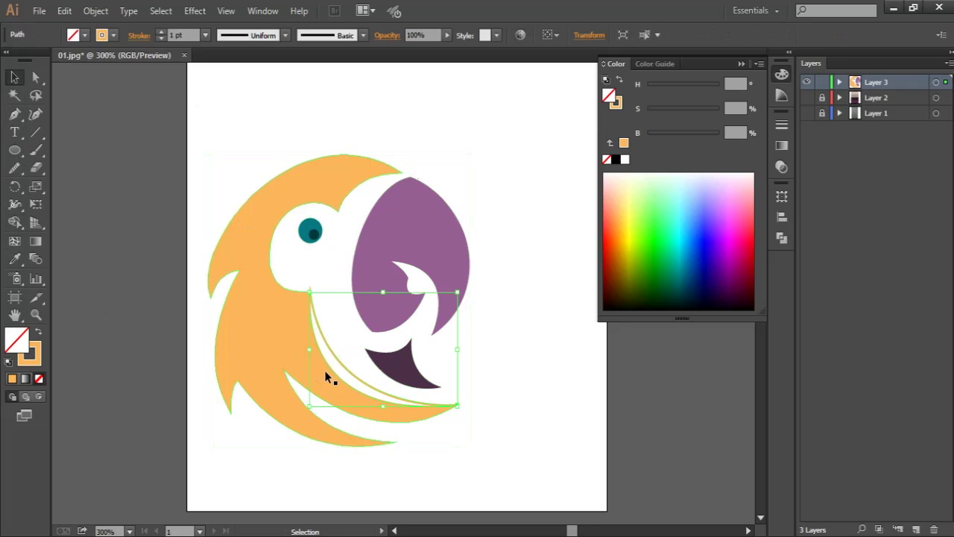
# Fill the crescent with the body's orange via Eyedropper and deepen its saturation
pyautogui.click(39, 334)
pyautogui.moveTo(690, 133); pyautogui.dragTo(700, 137)
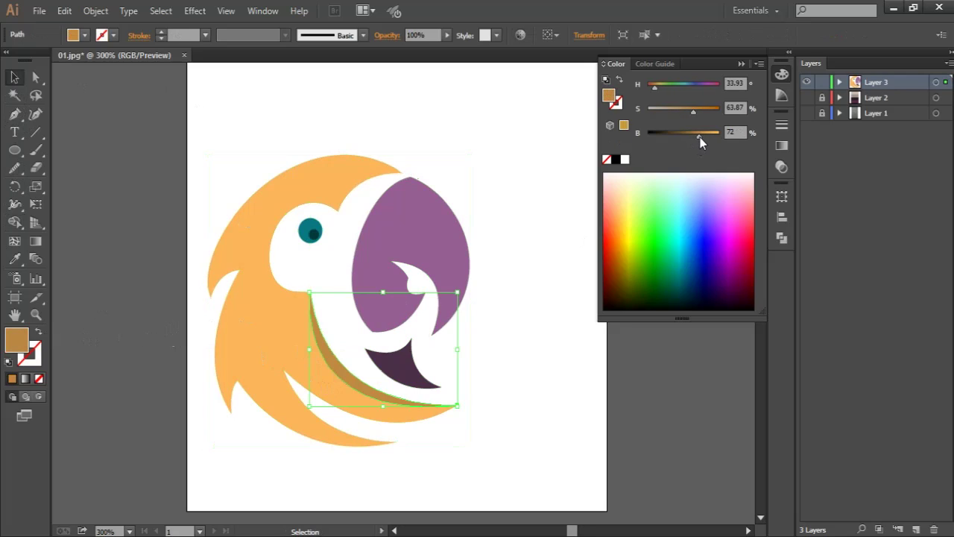
pyautogui.click(220, 94)
pyautogui.click(265, 305)
pyautogui.click(330, 360)
pyautogui.press('i')
pyautogui.click(313, 350)
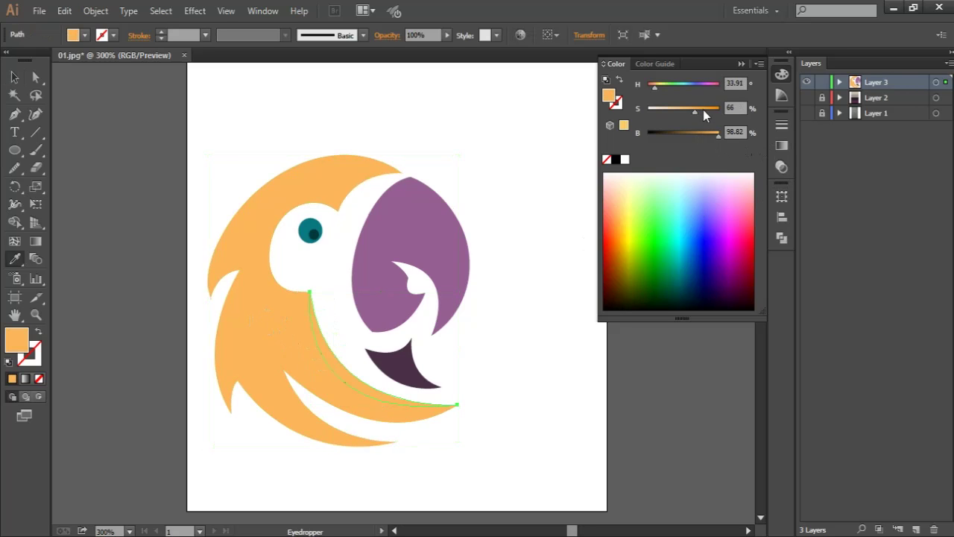
pyautogui.moveTo(703, 110); pyautogui.dragTo(708, 111)
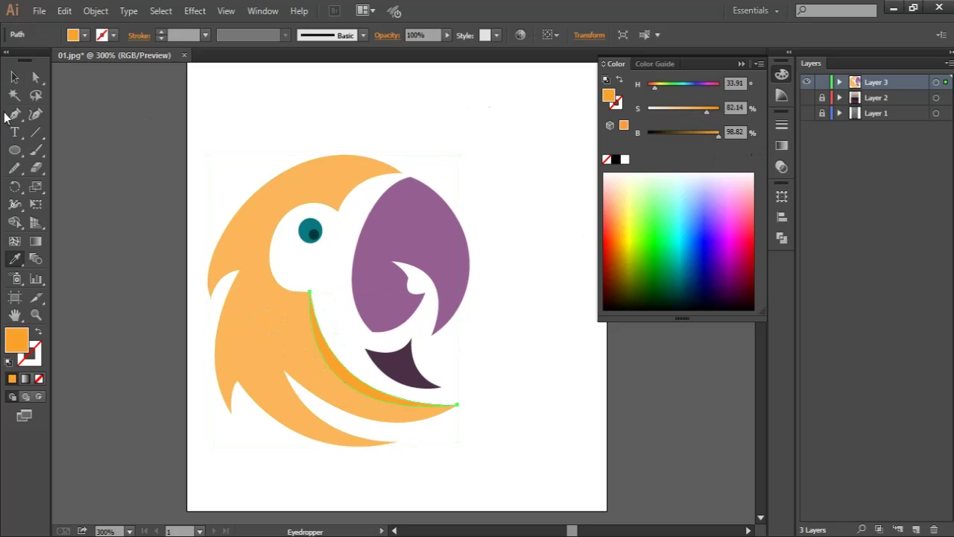
# Recentre the view and fine-tune the crescent's orange brightness
pyautogui.click(14, 77)
pyautogui.click(228, 83)
pyautogui.moveTo(404, 120); pyautogui.dragTo(385, 134)
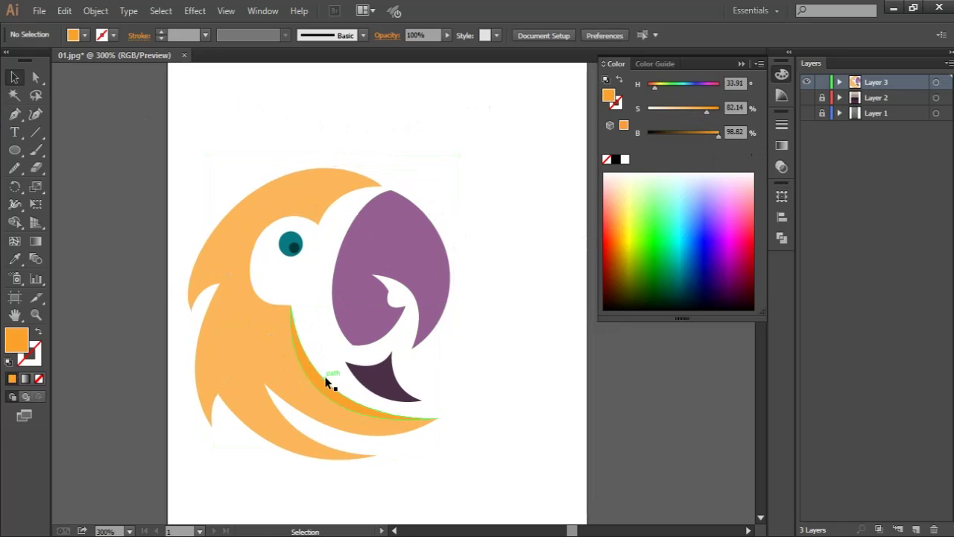
pyautogui.click(349, 370)
pyautogui.click(707, 132)
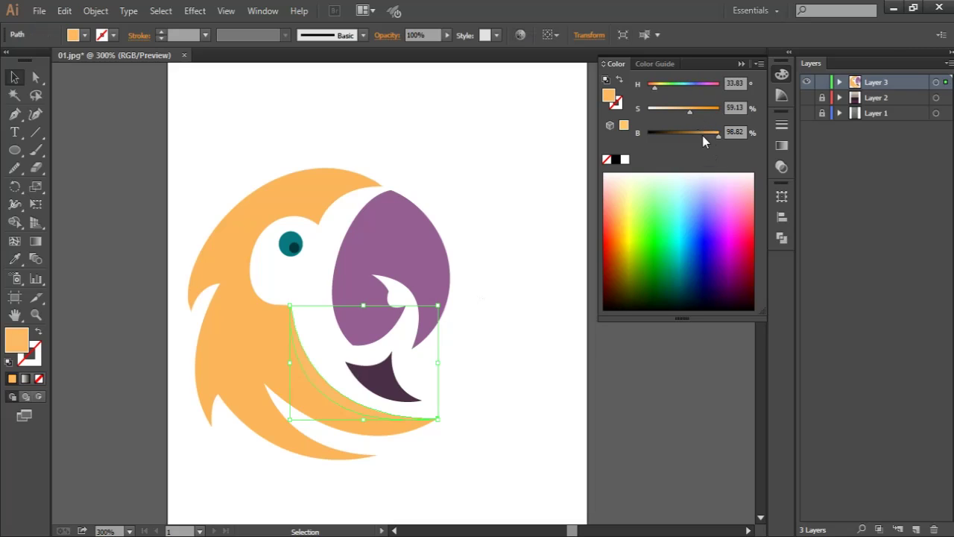
pyautogui.moveTo(707, 135); pyautogui.dragTo(708, 137)
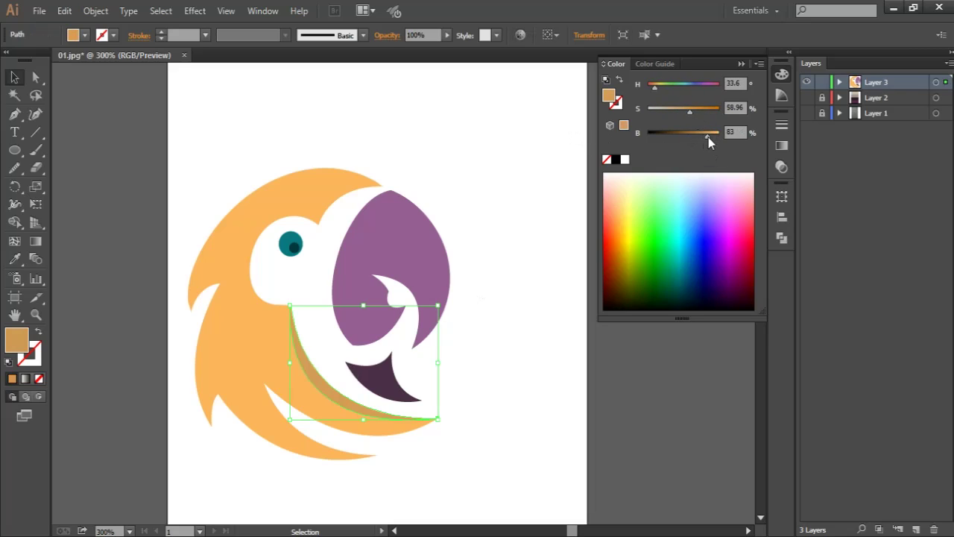
pyautogui.click(462, 93)
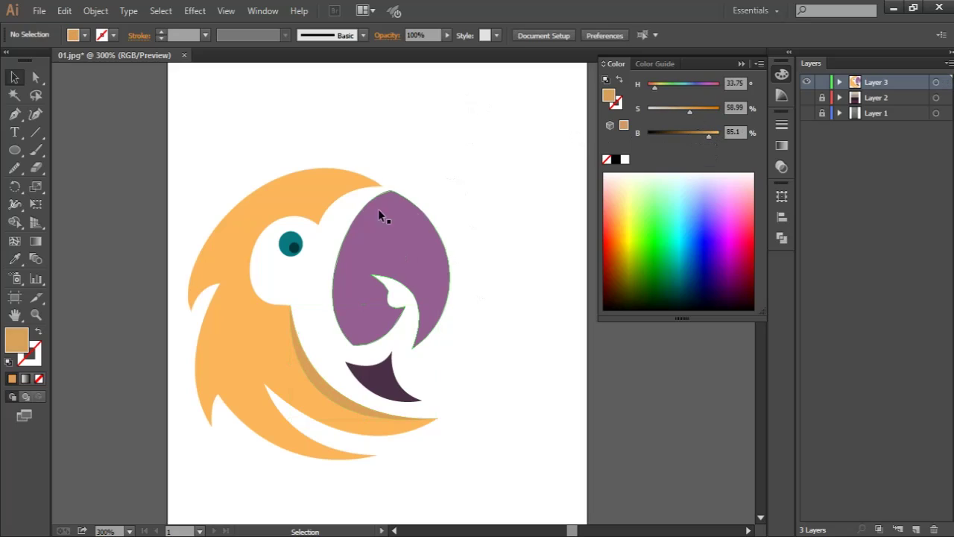
# Fill the lower beak with the body's orange and bring up Color Picker for the purple upper beak
pyautogui.click(387, 382)
pyautogui.press('i')
pyautogui.click(233, 336)
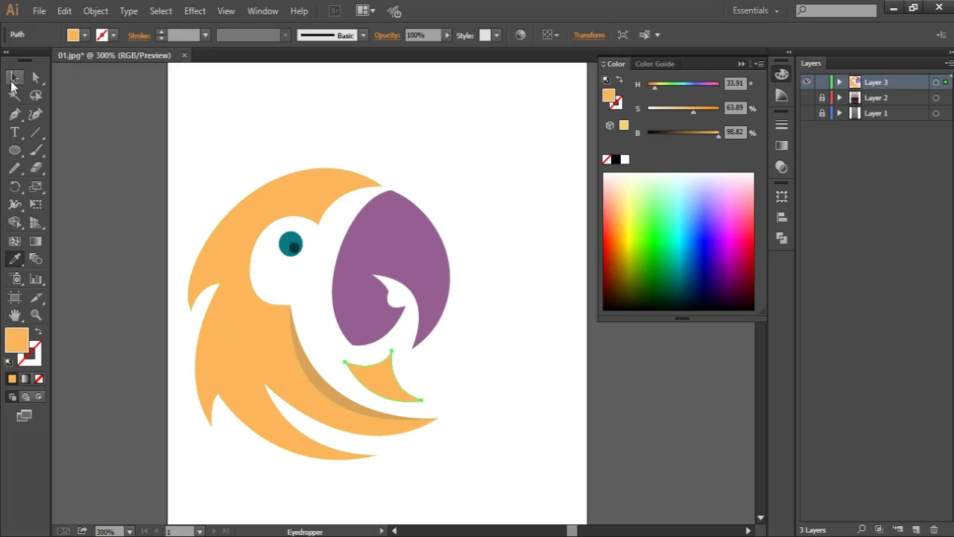
pyautogui.click(14, 76)
pyautogui.click(287, 68)
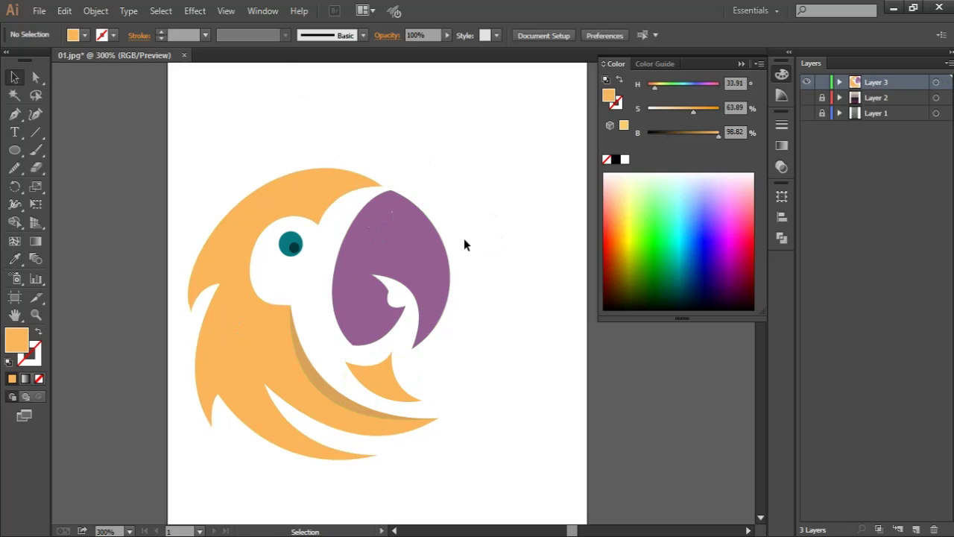
pyautogui.click(402, 250)
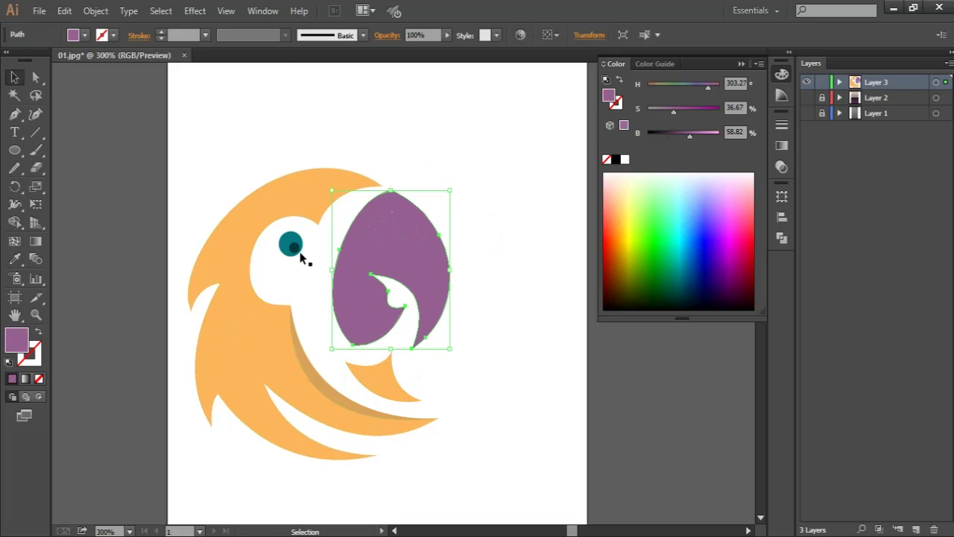
pyautogui.doubleClick(17, 340)
# Fill the upper beak with #1E1E1E, then revise it to charcoal #2D2D2D
pyautogui.write('1E1E1E')
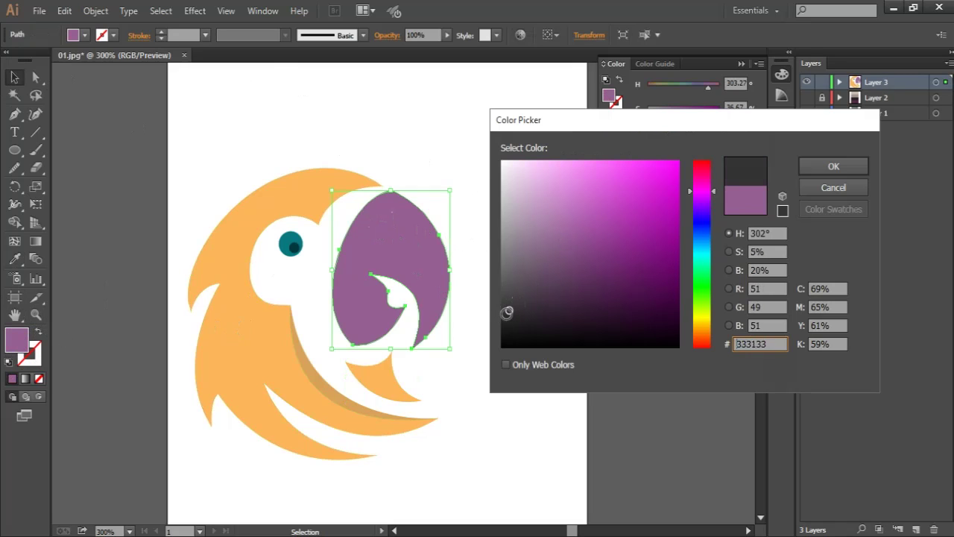
pyautogui.press('Return')
pyautogui.click(520, 158)
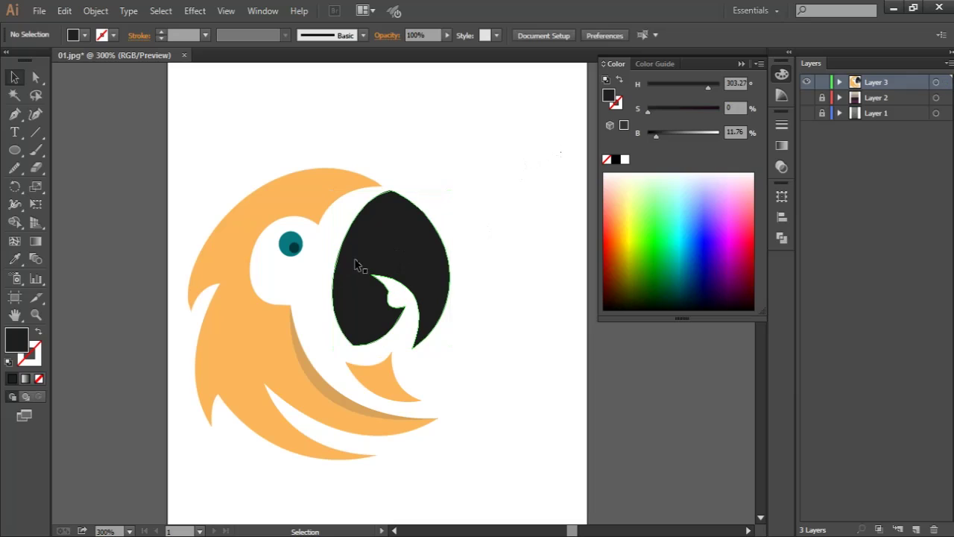
pyautogui.click(387, 241)
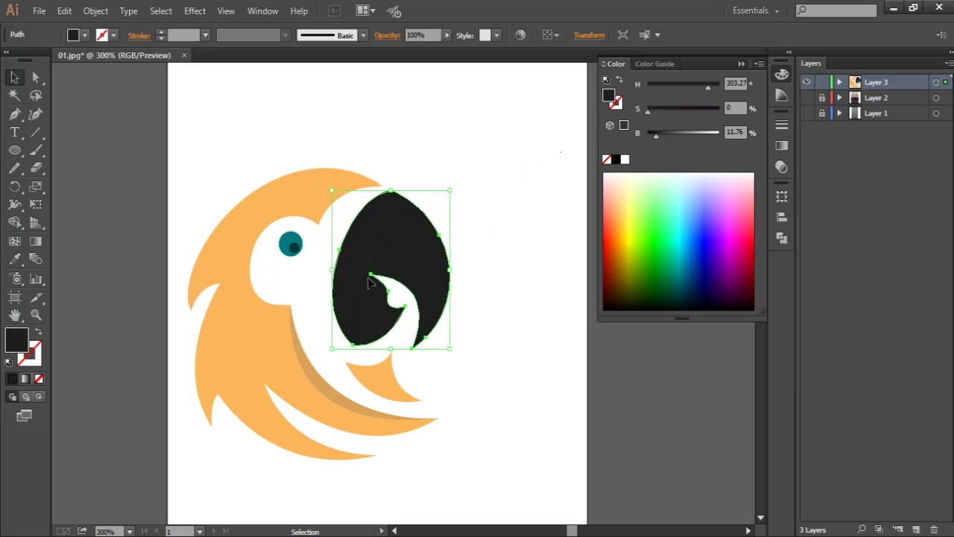
pyautogui.doubleClick(17, 340)
pyautogui.write('2D2D2D')
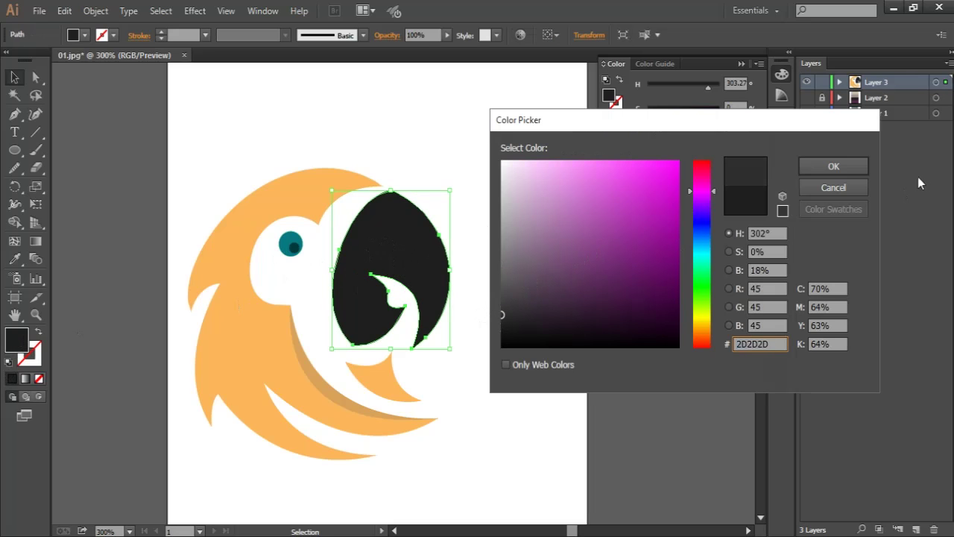
pyautogui.click(813, 166)
pyautogui.click(432, 198)
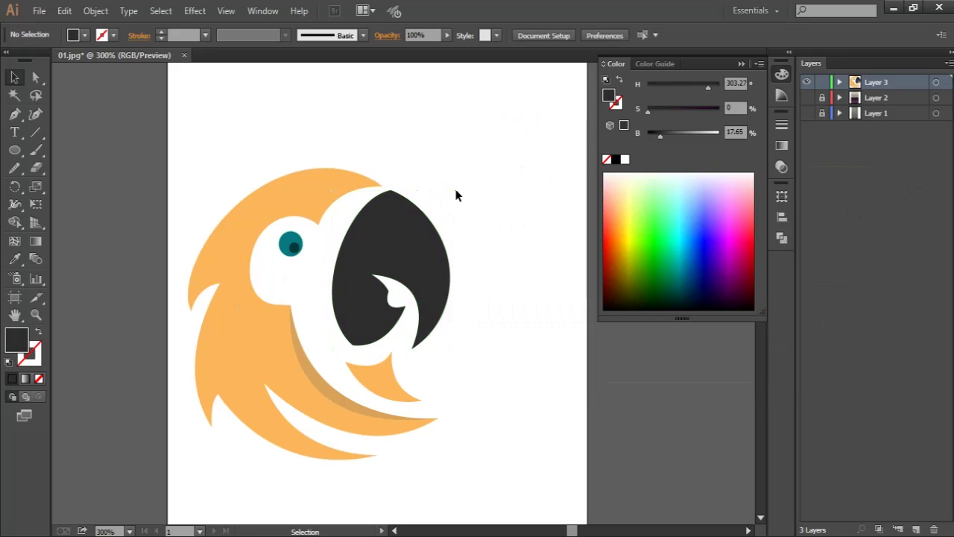
# Draw a Pen curve along the dark beak's right edge, extending past the head
pyautogui.click(36, 77)
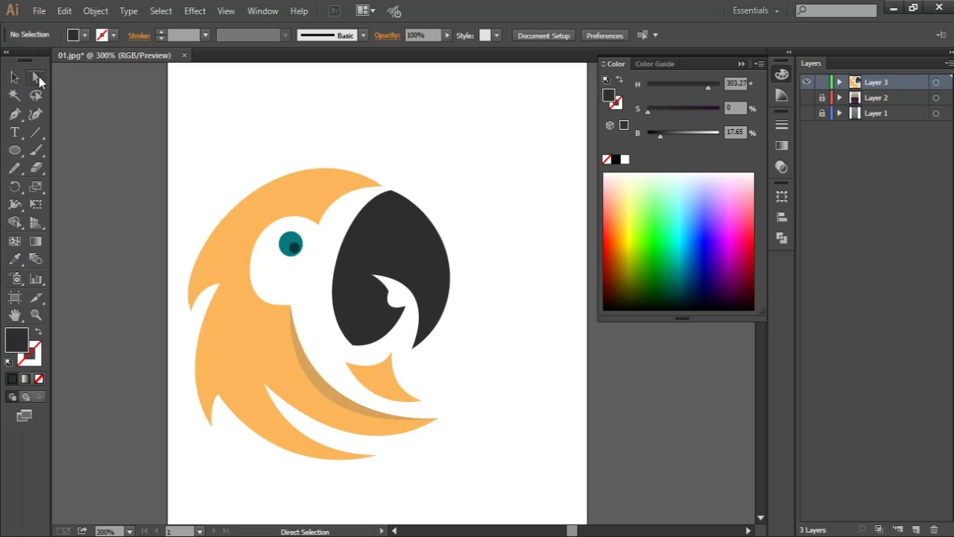
pyautogui.press('v')
pyautogui.press('p')
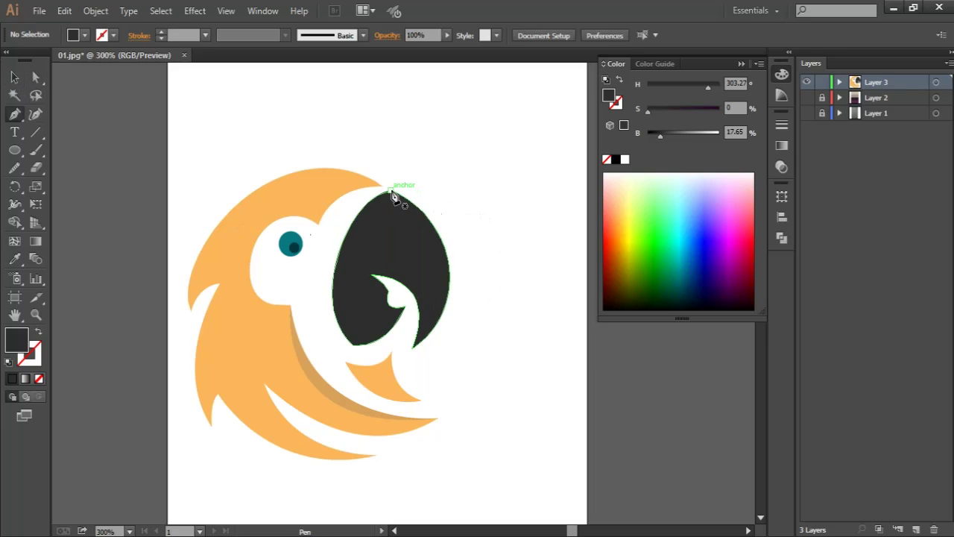
pyautogui.click(390, 191)
pyautogui.click(412, 348)
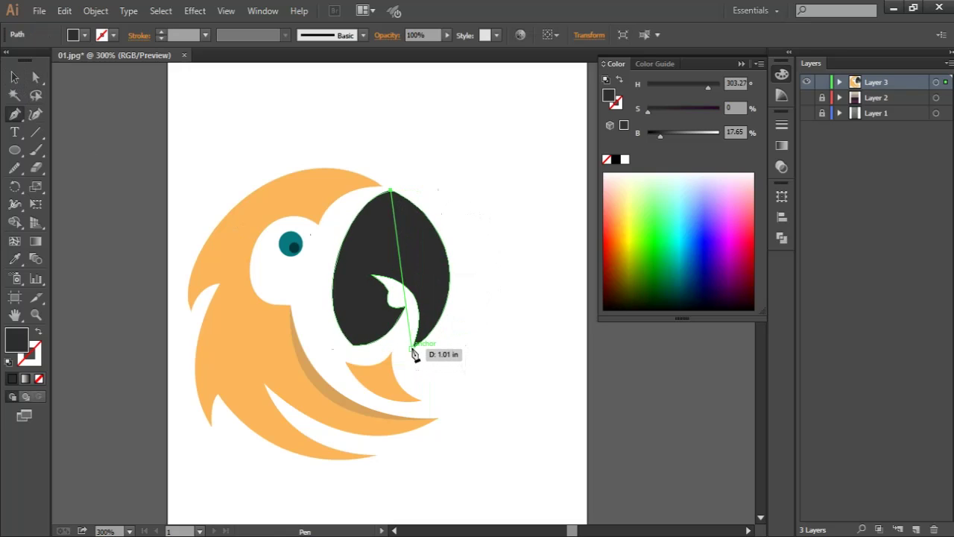
pyautogui.moveTo(417, 362); pyautogui.dragTo(345, 417)
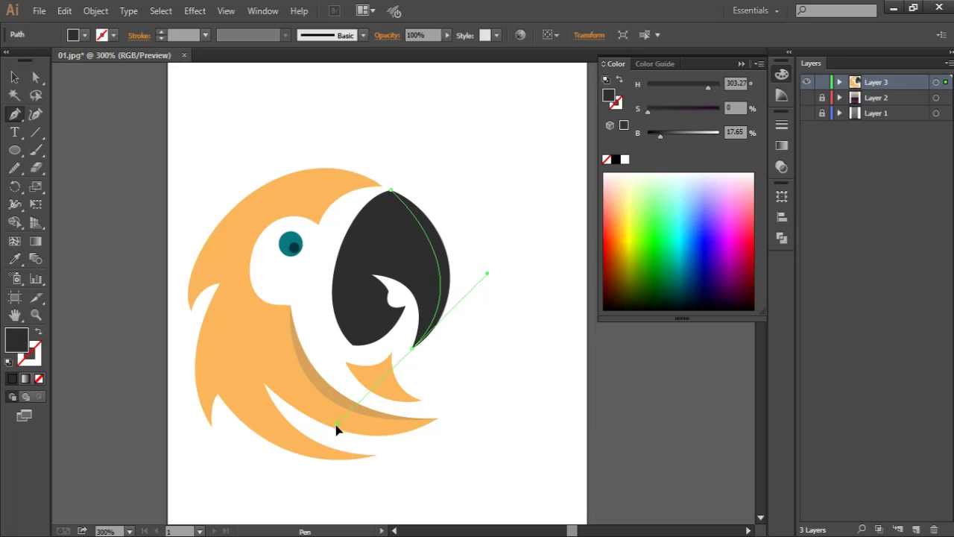
pyautogui.moveTo(345, 416); pyautogui.dragTo(336, 430)
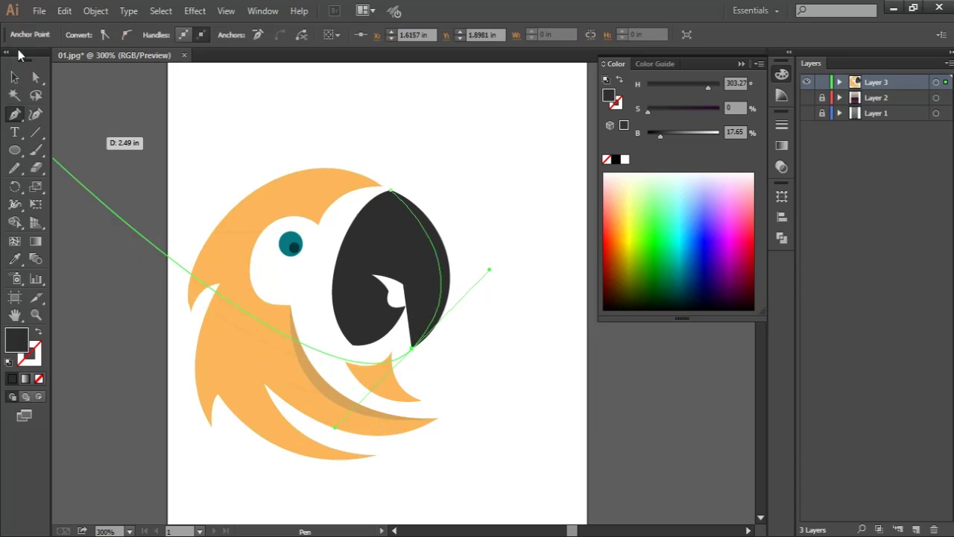
pyautogui.click(38, 331)
# Marquee-select the parrot and path, then split off the beak's right-edge crescent with Shape Builder
pyautogui.click(14, 76)
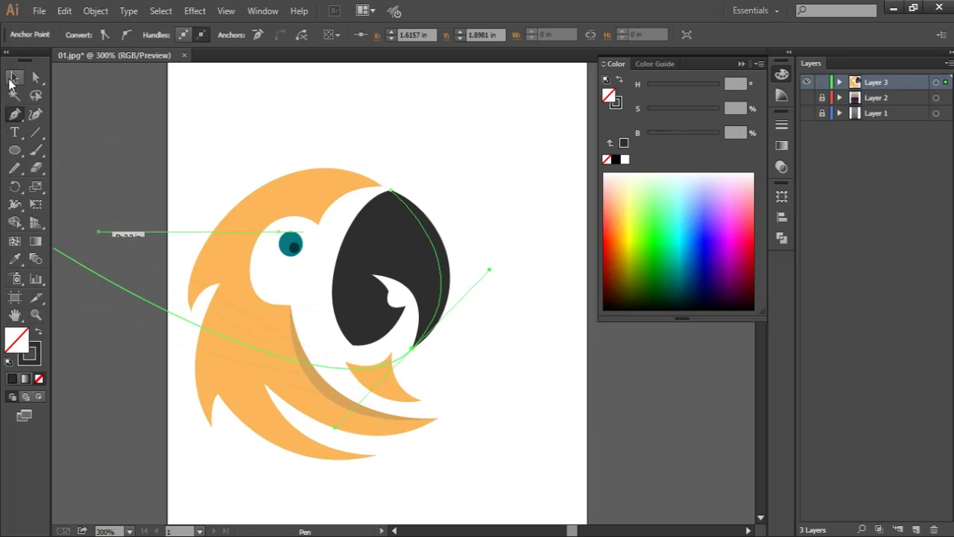
pyautogui.moveTo(504, 142)
pyautogui.mouseDown()
pyautogui.moveTo(479, 251)
pyautogui.moveTo(161, 375)
pyautogui.mouseUp()
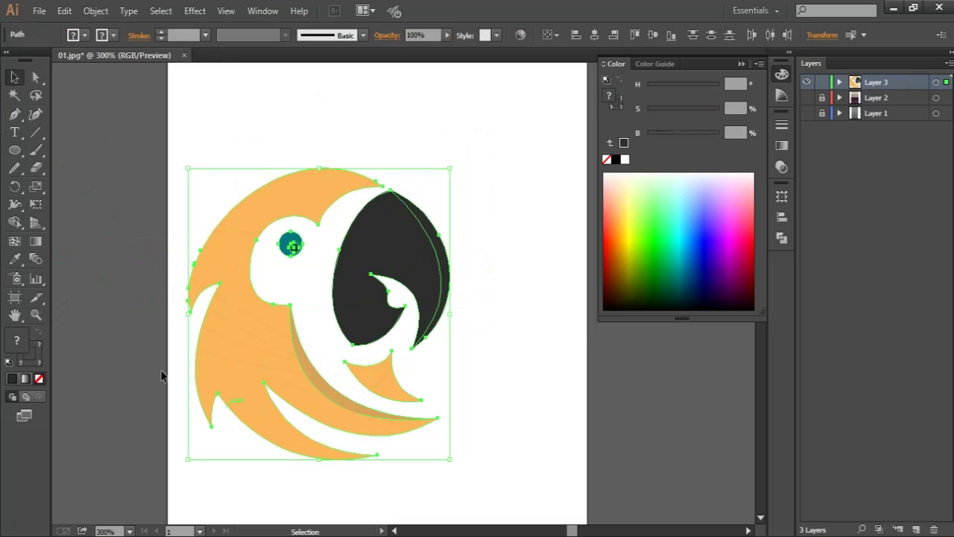
pyautogui.click(14, 221)
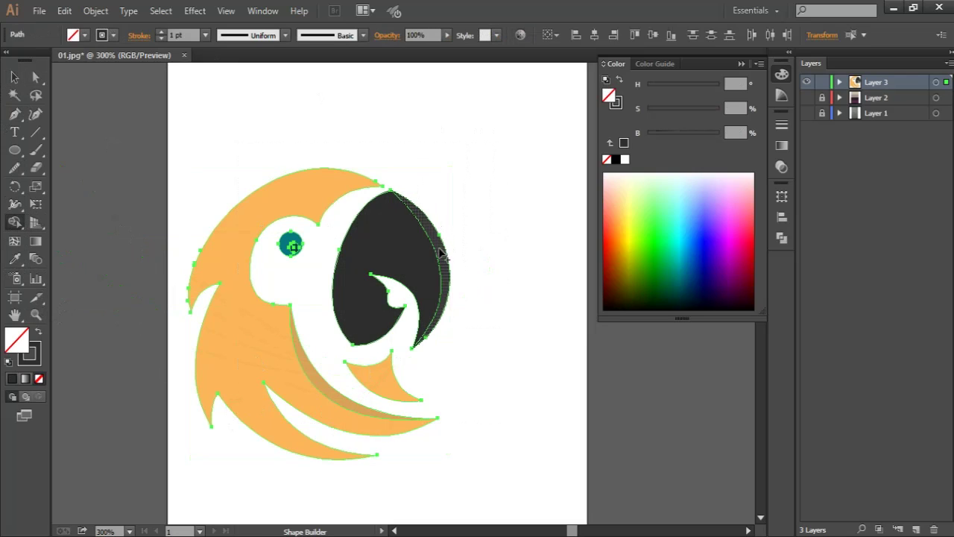
pyautogui.keyDown('alt'); pyautogui.click(441, 253); pyautogui.keyUp('alt')
pyautogui.click(14, 77)
# Fill the beak-edge crescent with the beak's dark grey via Eyedropper, then lighten it
pyautogui.click(556, 158)
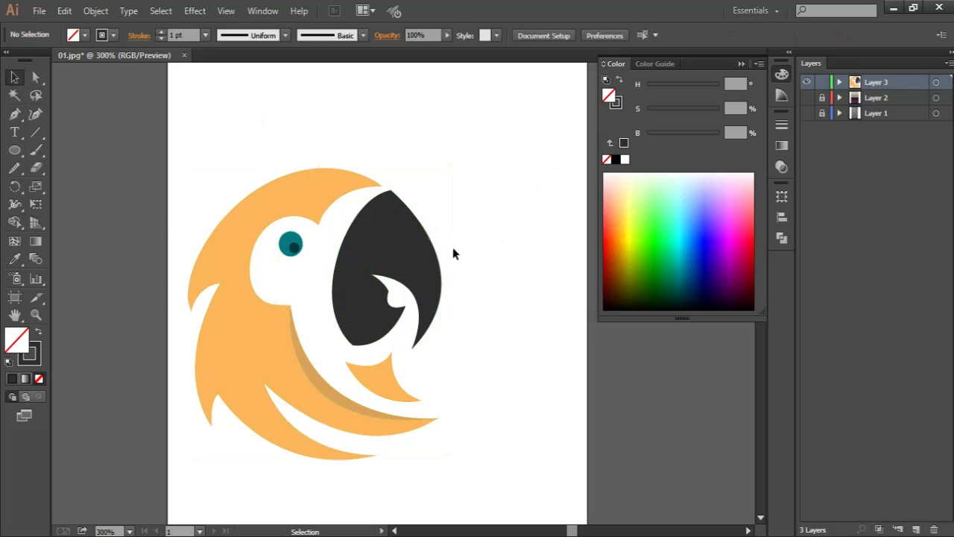
pyautogui.click(448, 252)
pyautogui.press('i')
pyautogui.click(380, 231)
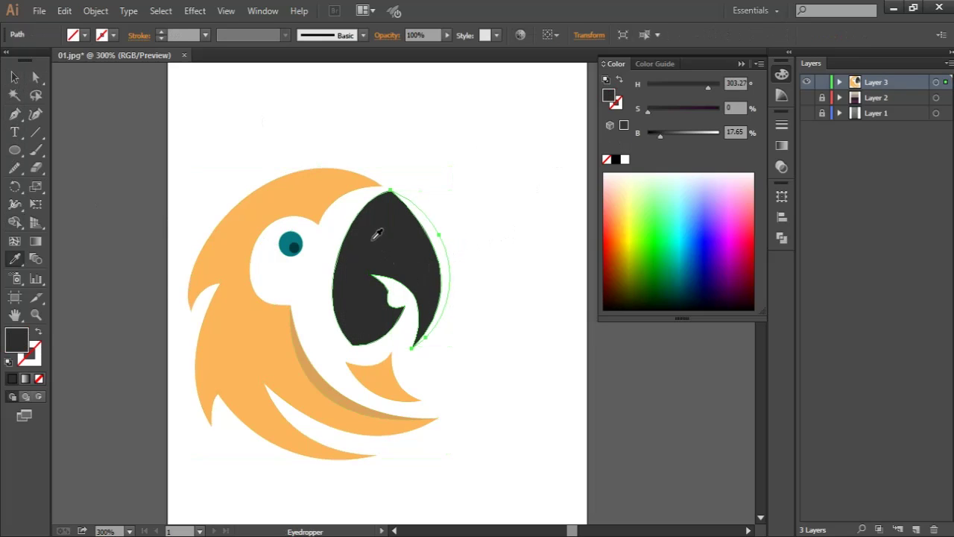
pyautogui.moveTo(663, 137); pyautogui.dragTo(684, 138)
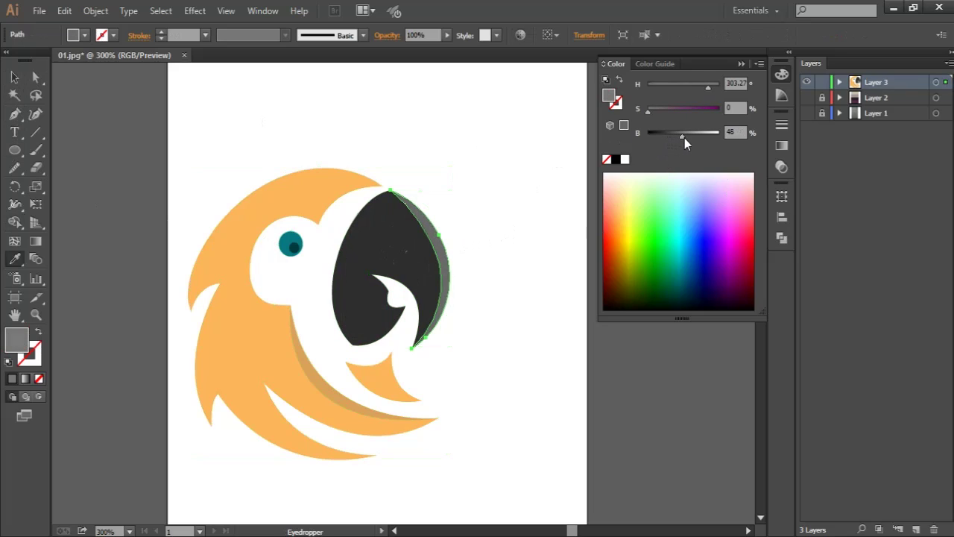
pyautogui.click(14, 77)
pyautogui.click(406, 153)
# Make the crescent a lighter grey and fine-tune the dark beak's brightness
pyautogui.click(432, 239)
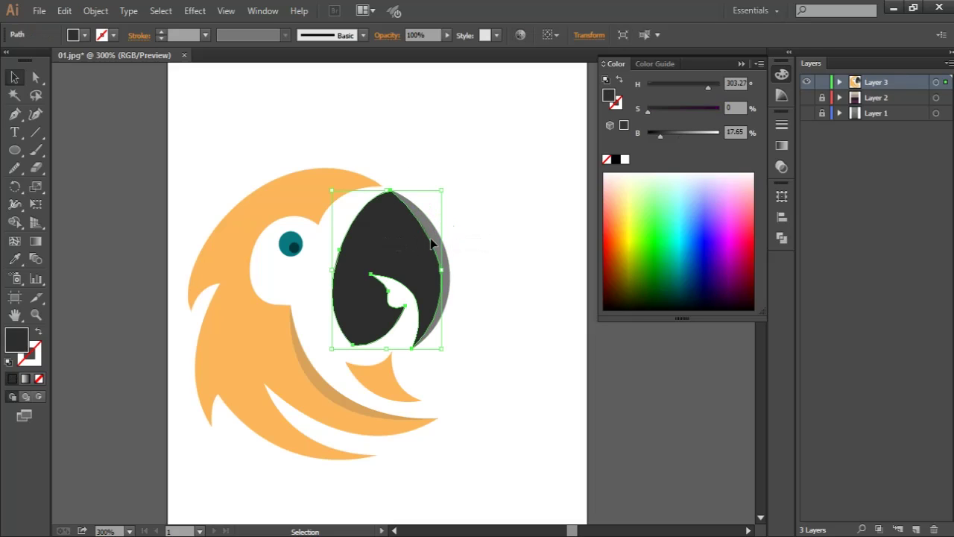
pyautogui.click(448, 270)
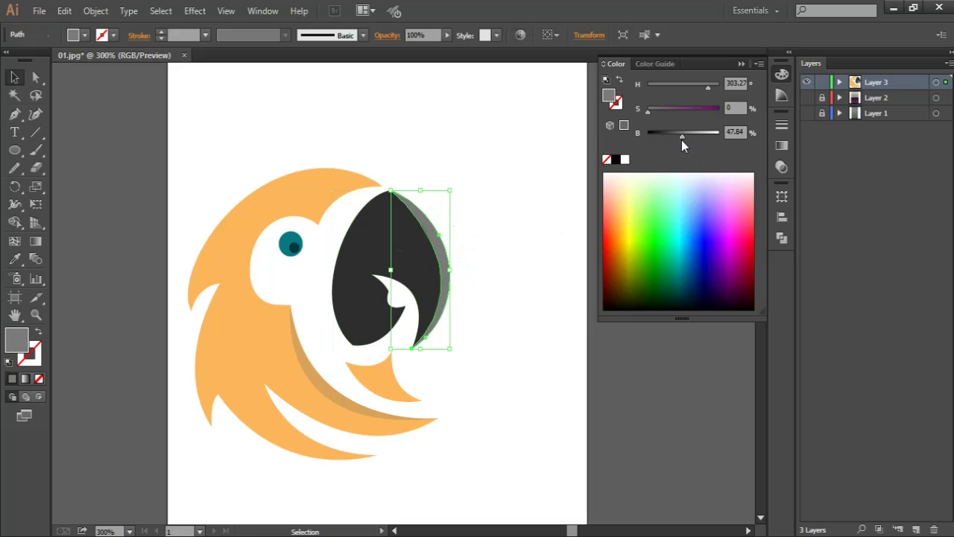
pyautogui.moveTo(681, 139)
pyautogui.mouseDown()
pyautogui.moveTo(690, 140)
pyautogui.moveTo(660, 138)
pyautogui.mouseUp()
pyautogui.click(538, 211)
pyautogui.click(377, 243)
pyautogui.click(440, 129)
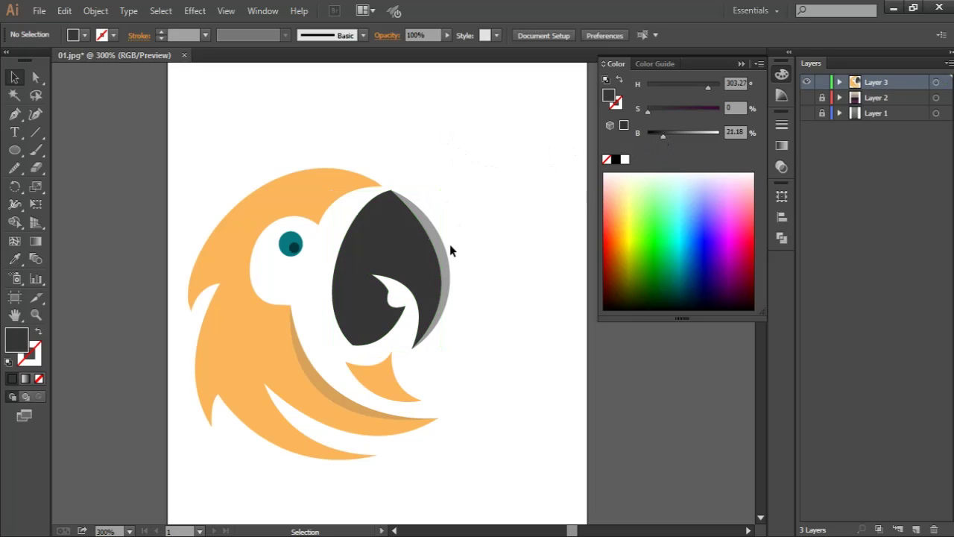
# Recolour the teal eye with the beak's dark grey, darkened slightly further
pyautogui.hotkey('ctrl', '+')
pyautogui.hotkey('ctrl', '+')
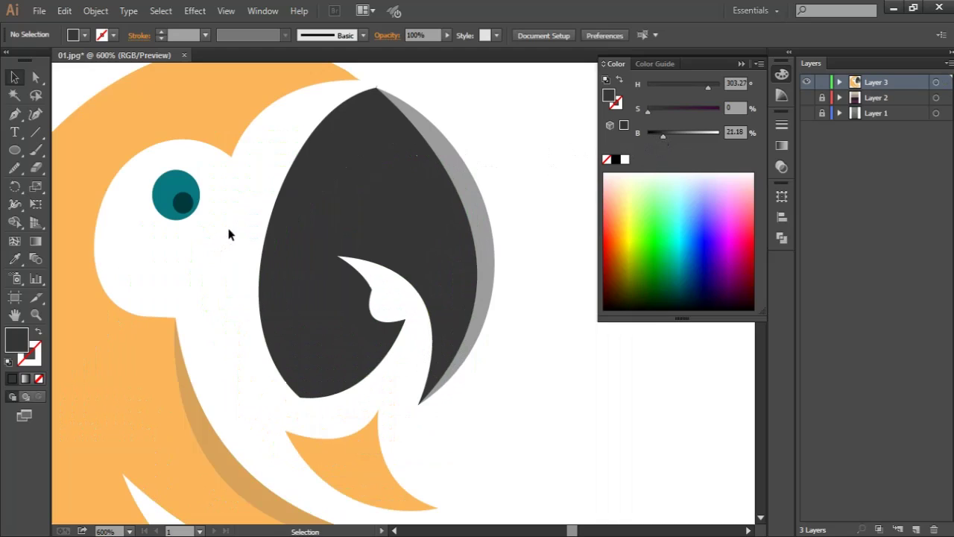
pyautogui.moveTo(231, 234); pyautogui.dragTo(307, 251)
pyautogui.click(247, 254)
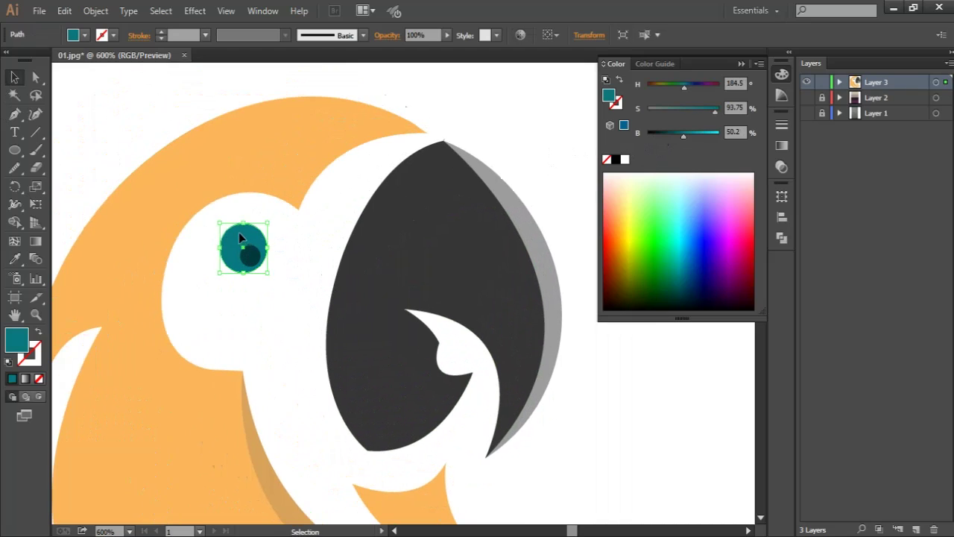
pyautogui.press('i')
pyautogui.click(425, 230)
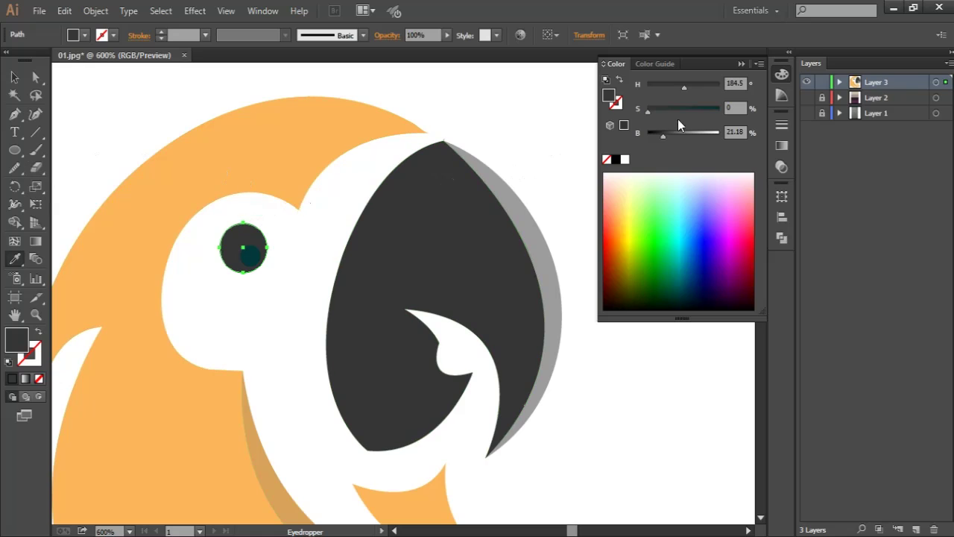
pyautogui.moveTo(670, 136); pyautogui.dragTo(658, 136)
pyautogui.click(14, 77)
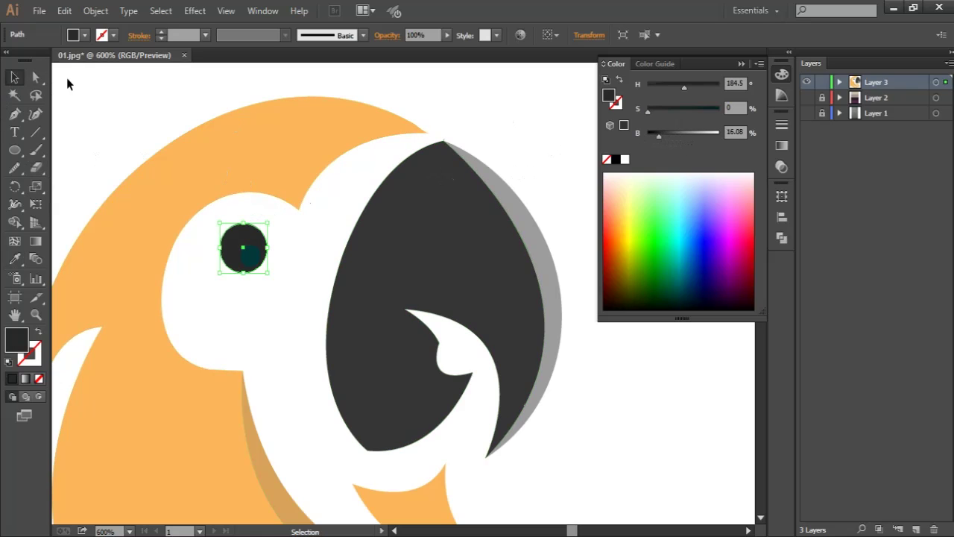
pyautogui.click(67, 77)
# Set the eye's inner dot to near-white light grey in Color Picker and fit the artboard
pyautogui.click(252, 264)
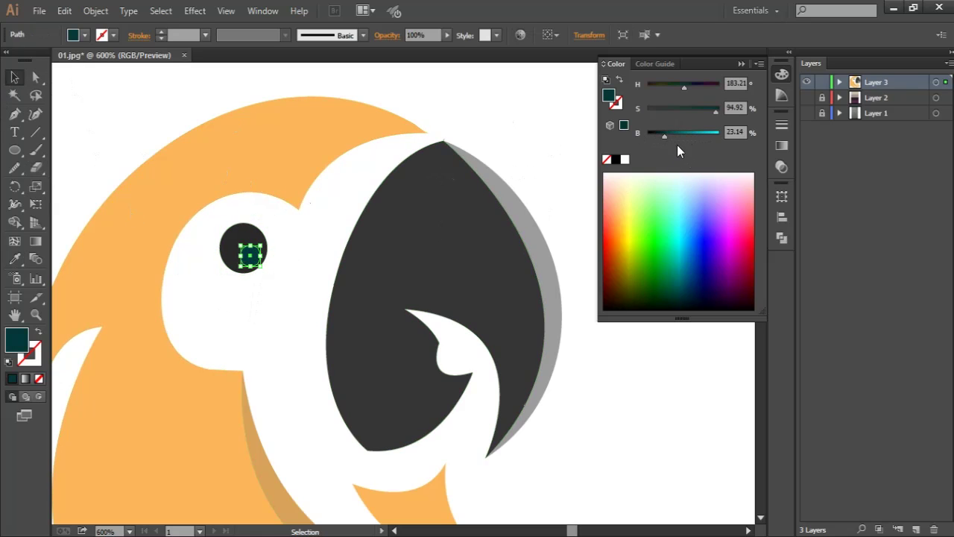
pyautogui.doubleClick(16, 340)
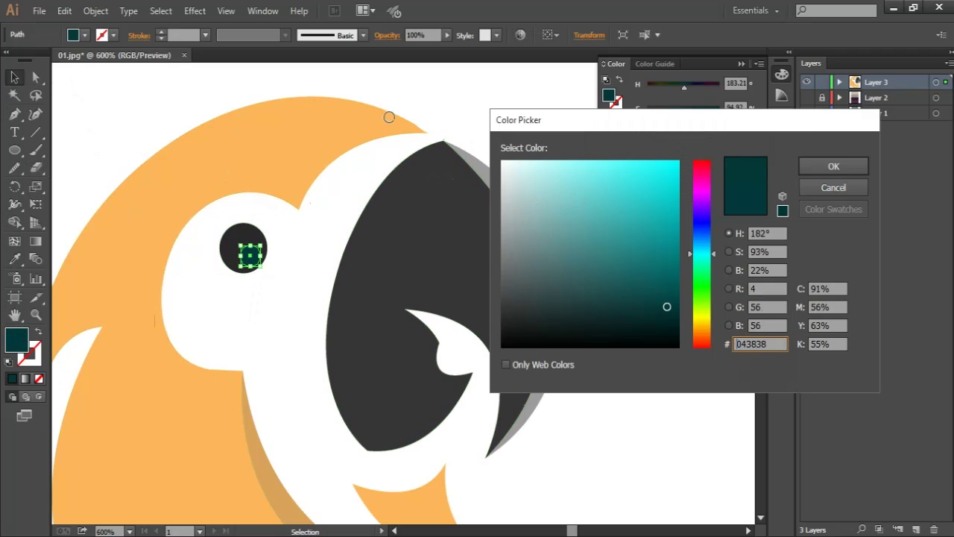
pyautogui.click(561, 207)
pyautogui.moveTo(535, 188); pyautogui.dragTo(498, 170)
pyautogui.click(832, 167)
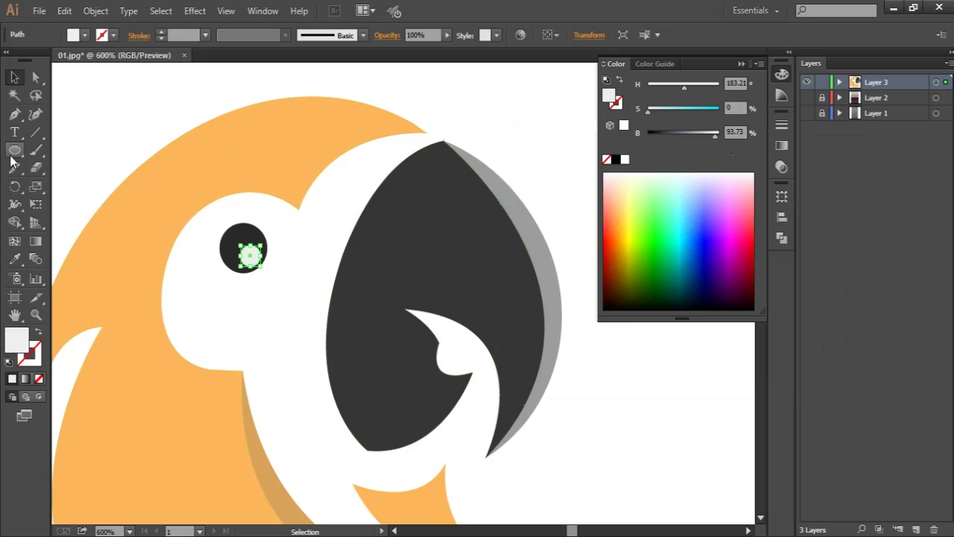
pyautogui.click(240, 134)
pyautogui.hotkey('ctrl', '0')
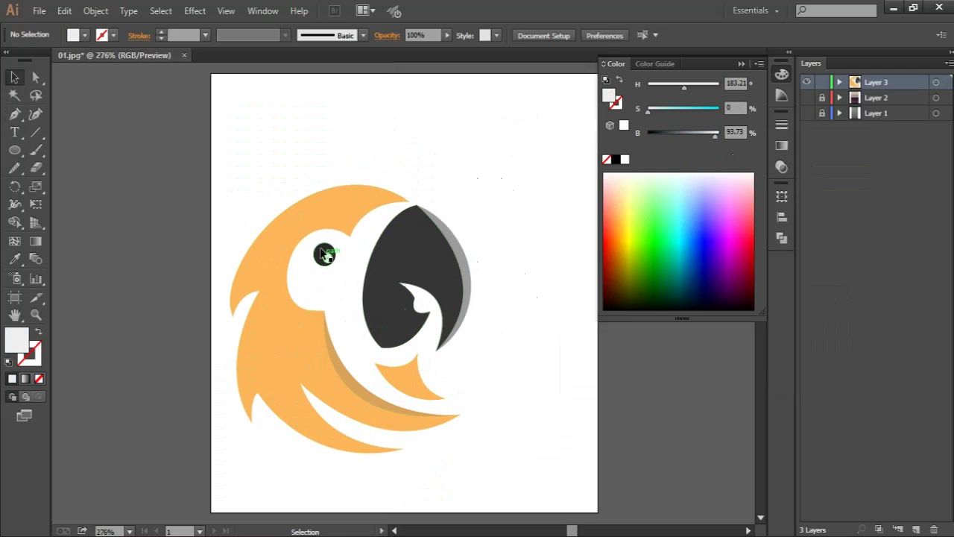
# Move the white eye highlight upward inside the dark eye
pyautogui.hotkey('ctrl', '+')
pyautogui.hotkey('ctrl', '+')
pyautogui.hotkey('ctrl', '+')
pyautogui.hotkey('ctrl', '+')
pyautogui.scroll(2, 259, 189)
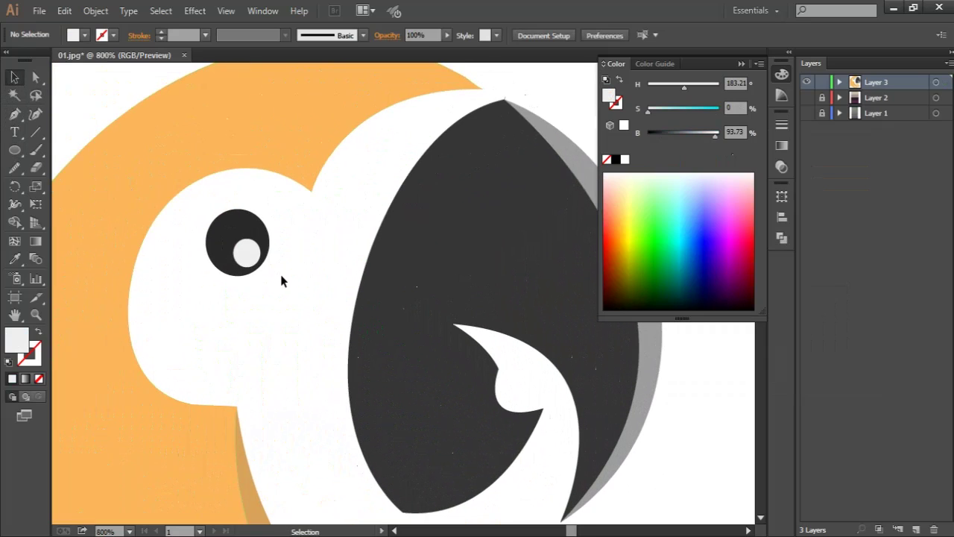
pyautogui.click(253, 257)
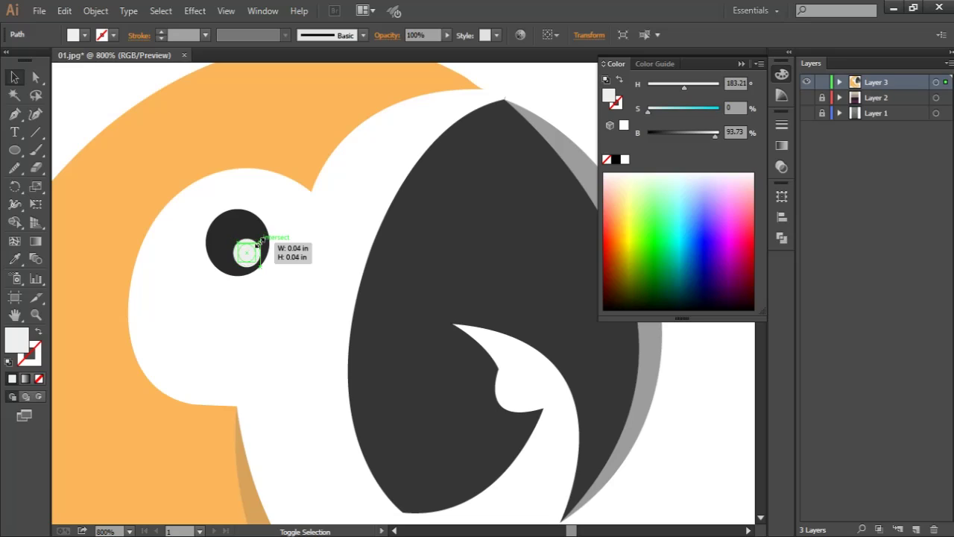
pyautogui.moveTo(249, 254)
pyautogui.mouseDown()
pyautogui.moveTo(249, 193)
pyautogui.moveTo(250, 238)
pyautogui.mouseUp()
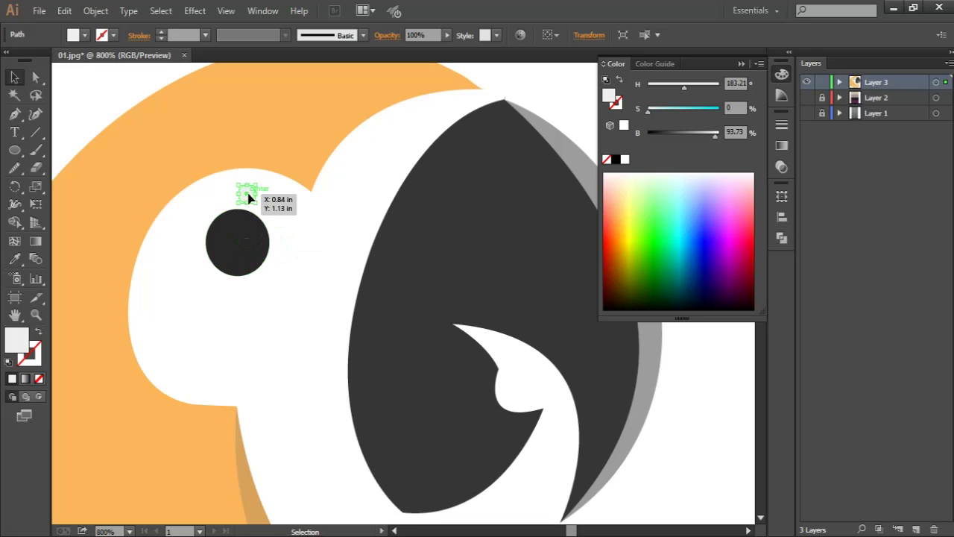
pyautogui.click(321, 226)
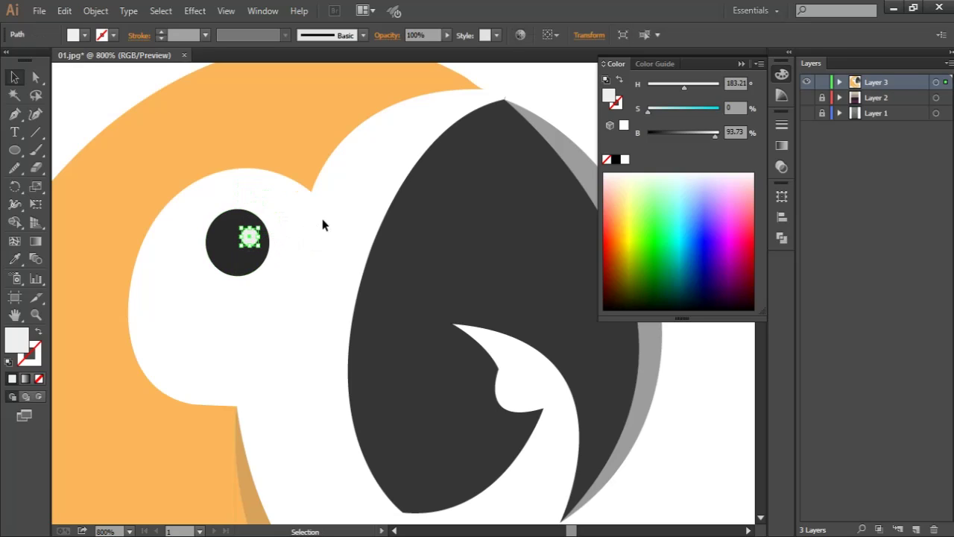
pyautogui.hotkey('ctrl', '0')
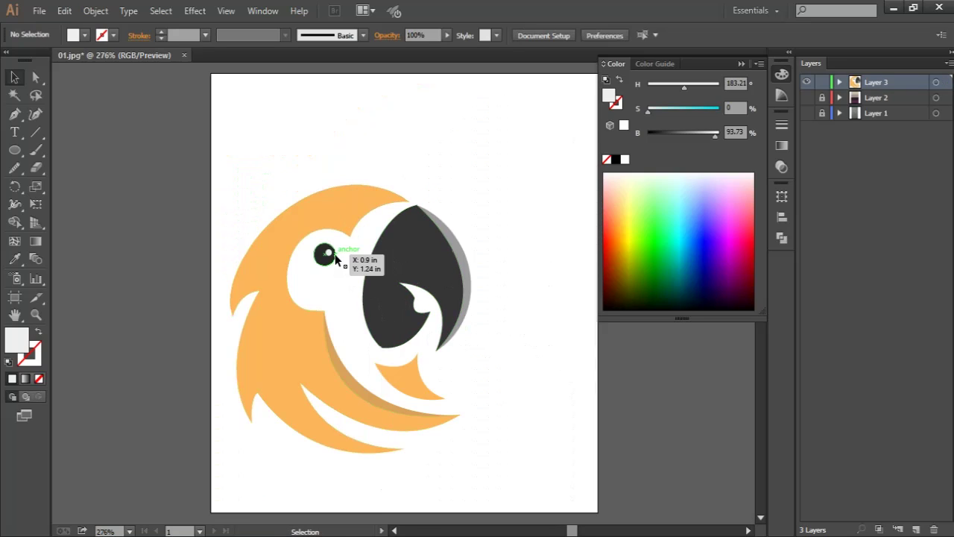
# Resize the highlight, nudge it into place within the pupil, and fit the page
pyautogui.hotkey('ctrl', '+')
pyautogui.hotkey('ctrl', '+')
pyautogui.hotkey('ctrl', '+')
pyautogui.hotkey('ctrl', '+')
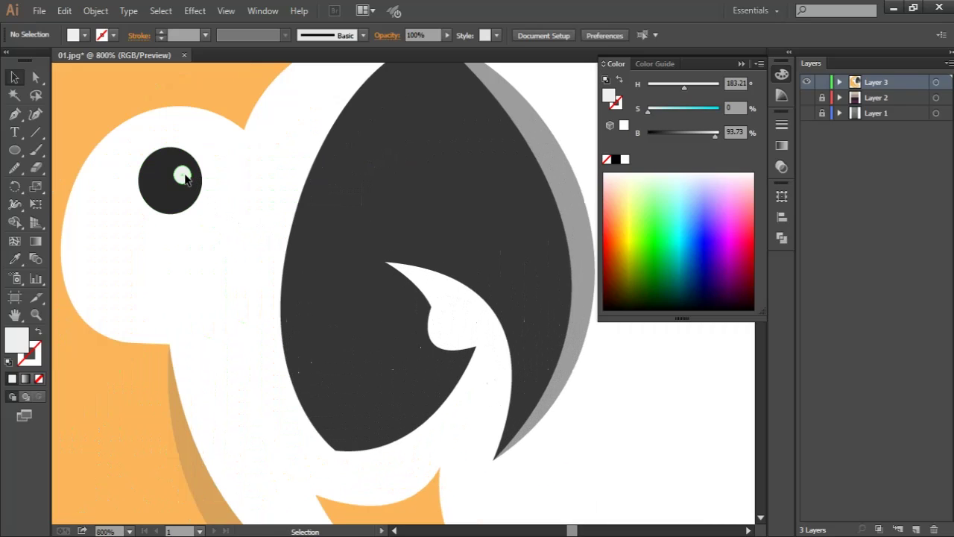
pyautogui.click(181, 176)
pyautogui.moveTo(192, 185)
pyautogui.mouseDown()
pyautogui.moveTo(200, 195)
pyautogui.moveTo(179, 171)
pyautogui.moveTo(186, 174)
pyautogui.mouseUp()
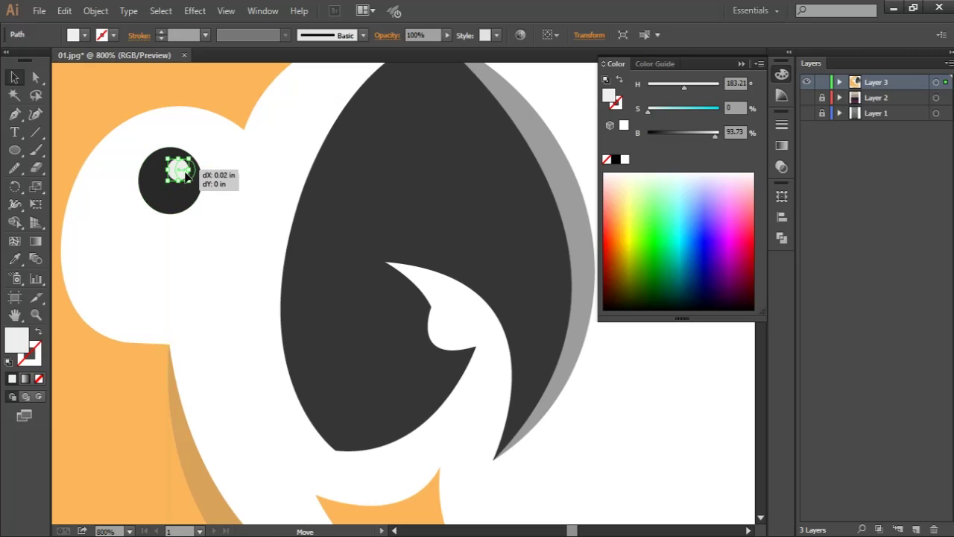
pyautogui.moveTo(186, 174); pyautogui.dragTo(187, 174)
pyautogui.click(272, 153)
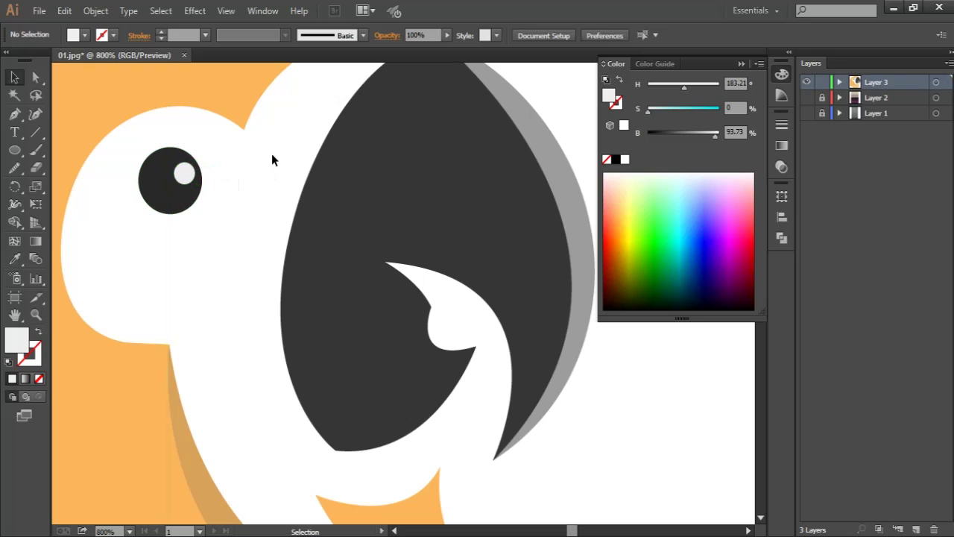
pyautogui.hotkey('ctrl', '0')
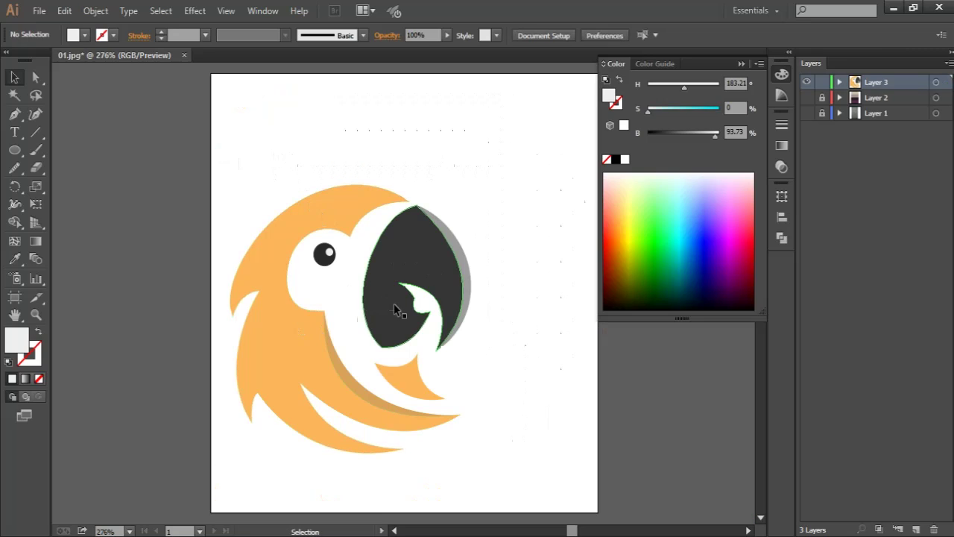
# Recolour the shadow stripe under the beak to a vivid deeper orange
pyautogui.click(346, 382)
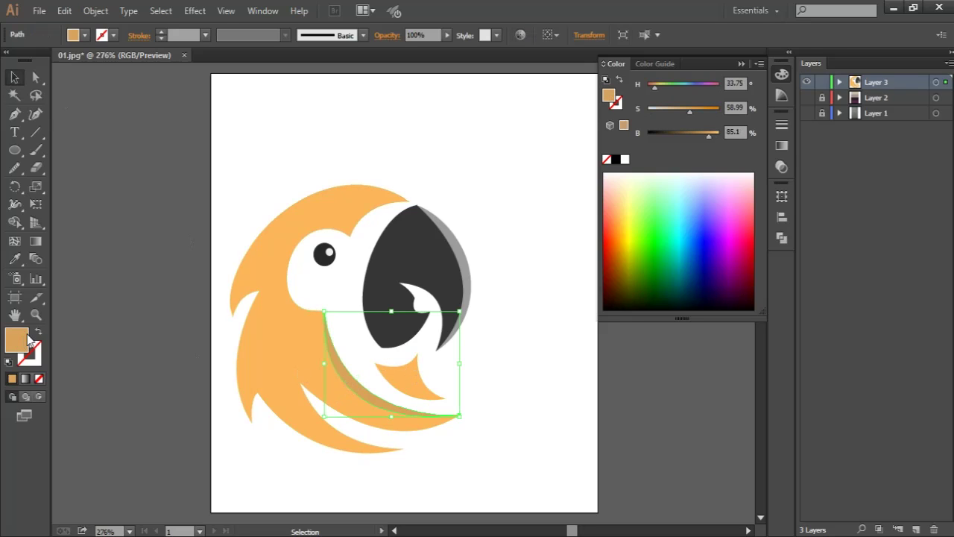
pyautogui.doubleClick(29, 339)
pyautogui.moveTo(701, 309); pyautogui.dragTo(700, 338)
pyautogui.moveTo(646, 183); pyautogui.dragTo(661, 163)
pyautogui.click(833, 167)
pyautogui.click(518, 179)
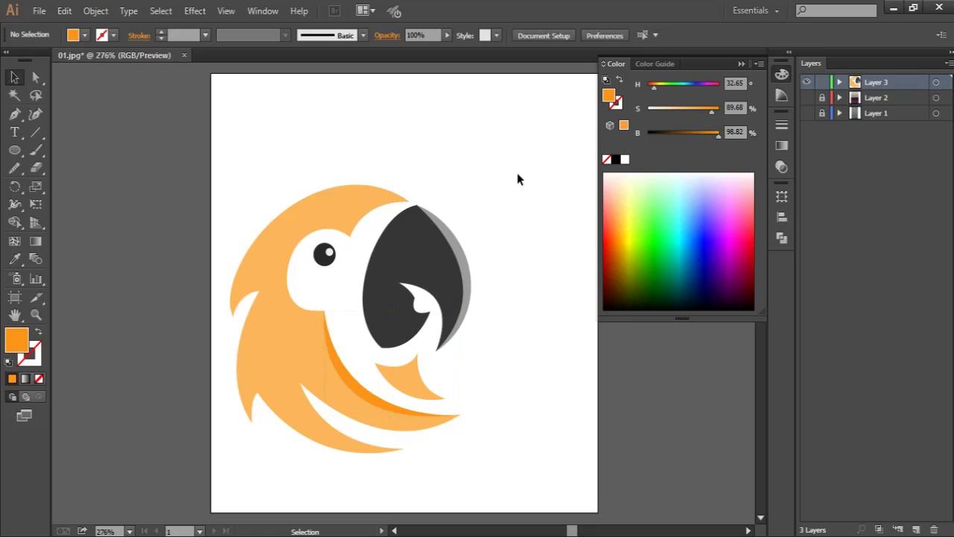
# Eyedrop the darker orange onto the parrot's body, then raise its brightness and lower its saturation
pyautogui.click(295, 331)
pyautogui.press('i')
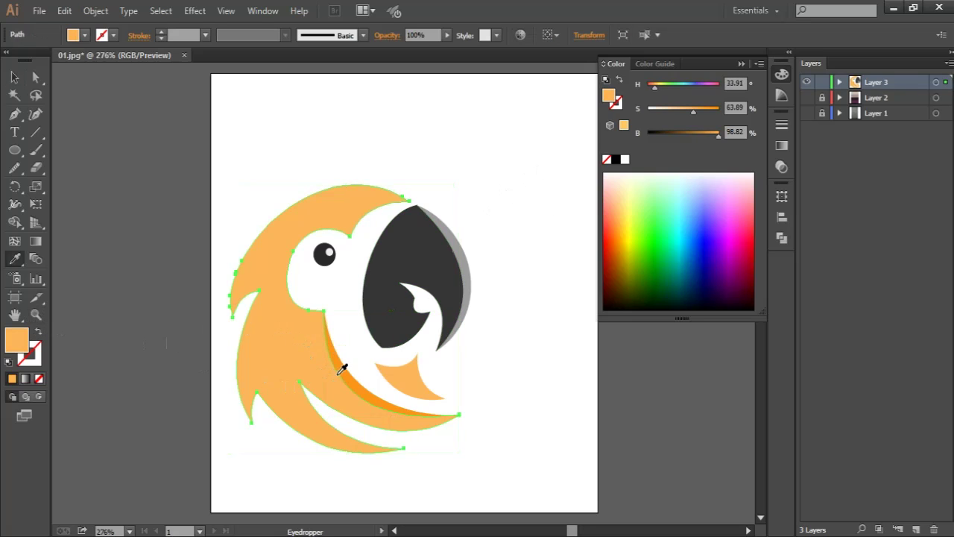
pyautogui.click(348, 376)
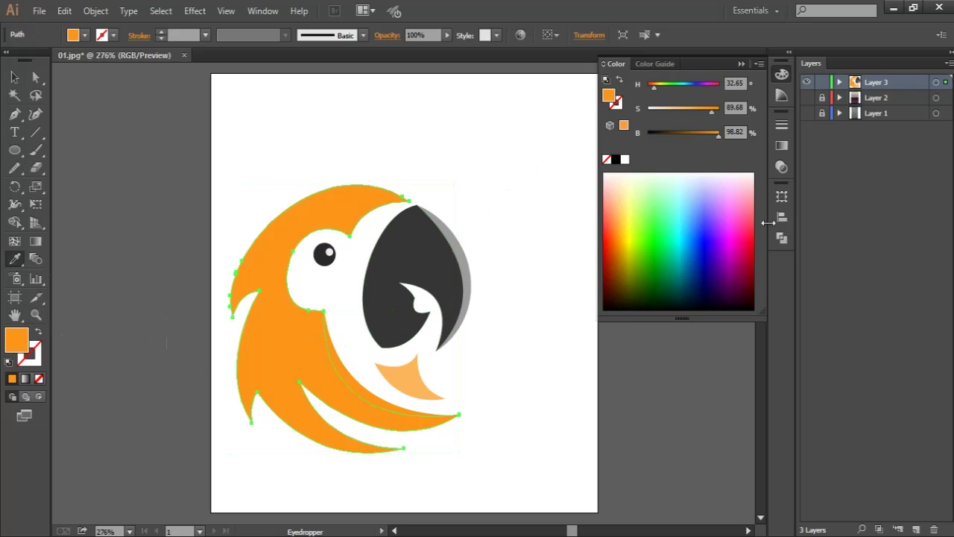
pyautogui.moveTo(699, 137)
pyautogui.mouseDown()
pyautogui.moveTo(718, 132)
pyautogui.moveTo(688, 110)
pyautogui.moveTo(699, 111)
pyautogui.mouseUp()
pyautogui.click(14, 77)
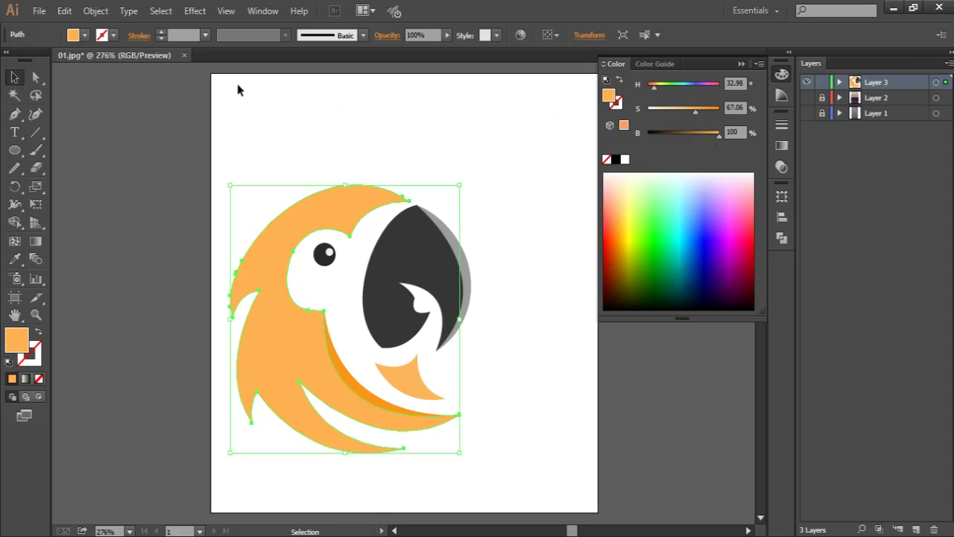
pyautogui.click(236, 82)
# Apply a sampled colour to the small feather under the beak with the Eyedropper
pyautogui.click(415, 384)
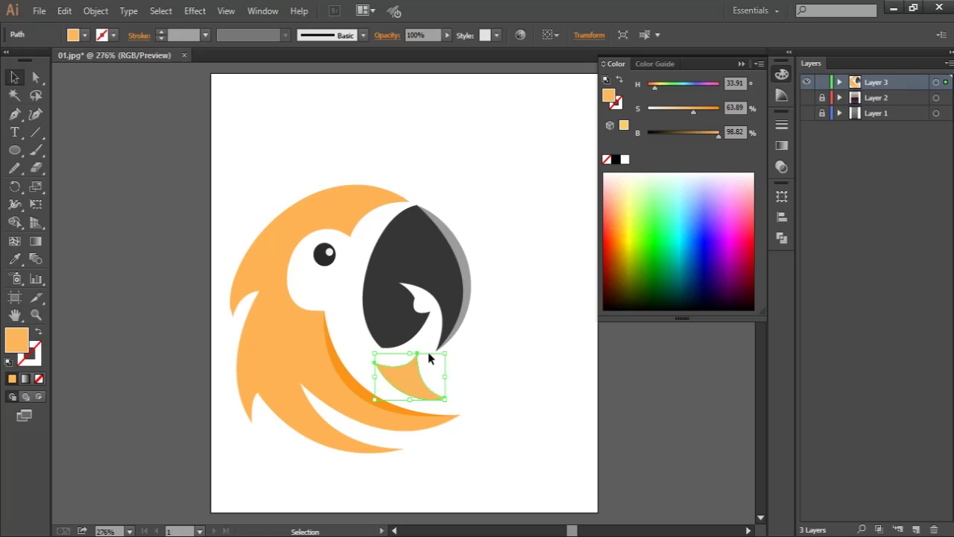
pyautogui.press('i')
pyautogui.click(14, 77)
pyautogui.click(367, 142)
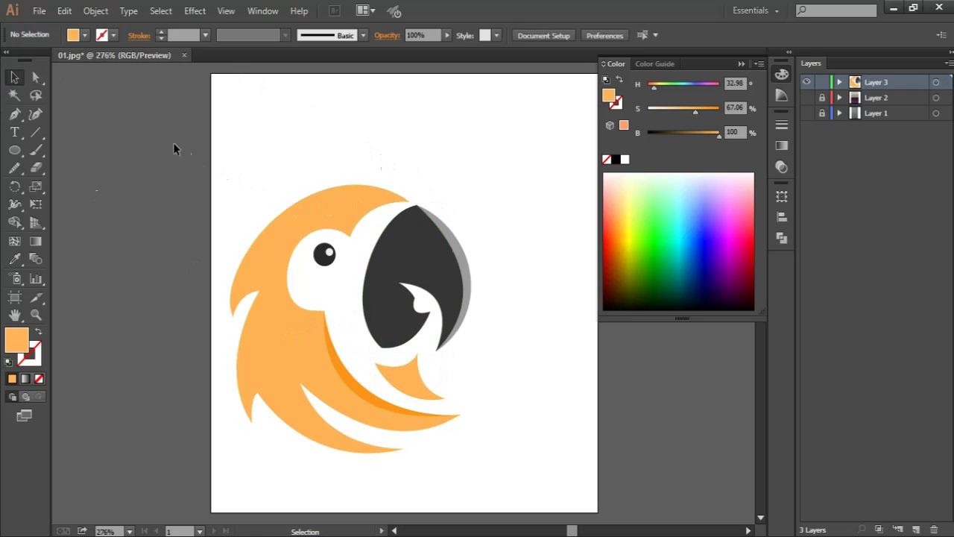
# Move the whole parrot right and up on the page and scale it down
pyautogui.moveTo(170, 140)
pyautogui.mouseDown()
pyautogui.moveTo(573, 443)
pyautogui.moveTo(480, 188)
pyautogui.moveTo(492, 149)
pyautogui.mouseUp()
pyautogui.moveTo(360, 175); pyautogui.dragTo(401, 162)
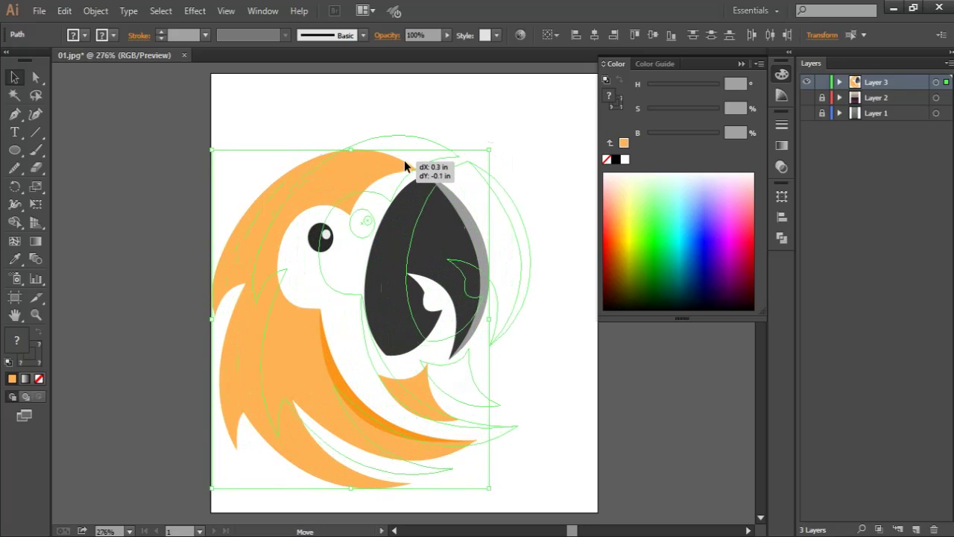
pyautogui.moveTo(530, 138)
pyautogui.mouseDown()
pyautogui.moveTo(505, 167)
pyautogui.moveTo(507, 158)
pyautogui.mouseUp()
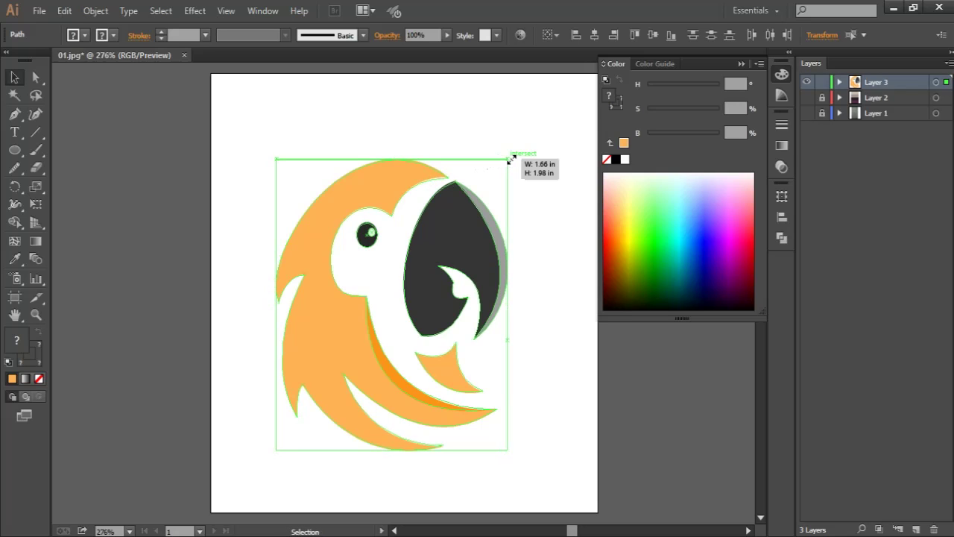
pyautogui.moveTo(508, 159); pyautogui.dragTo(490, 191)
pyautogui.click(483, 161)
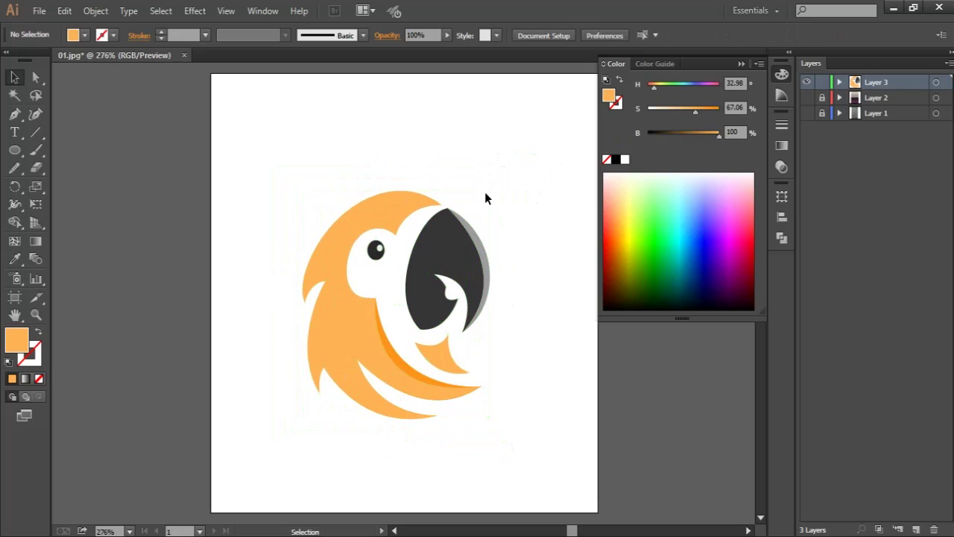
# Widen the parrot slightly and stretch it a little taller
pyautogui.moveTo(262, 136)
pyautogui.mouseDown()
pyautogui.moveTo(561, 437)
pyautogui.moveTo(570, 379)
pyautogui.mouseUp()
pyautogui.moveTo(490, 305); pyautogui.dragTo(498, 307)
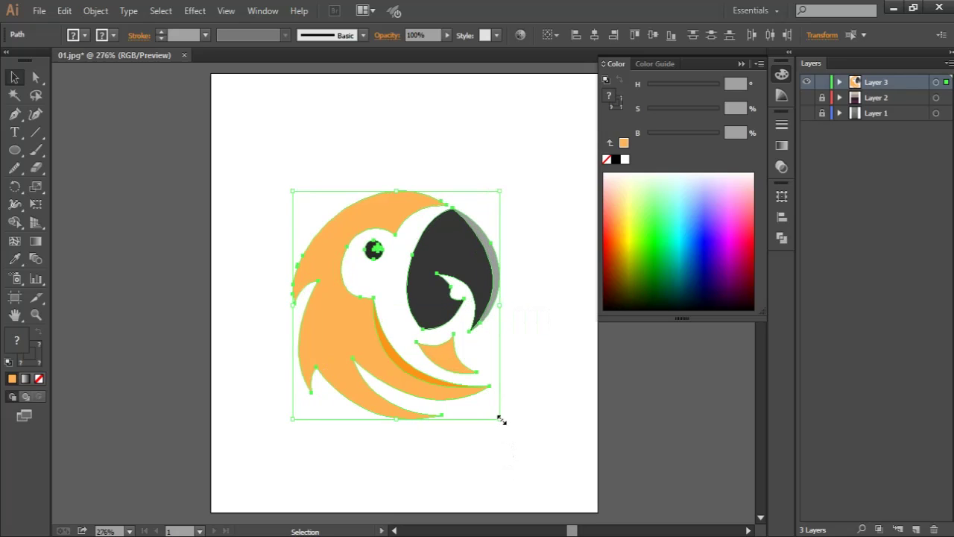
pyautogui.moveTo(500, 421); pyautogui.dragTo(507, 422)
pyautogui.click(538, 324)
# Enlarge the parrot upward, then select only its orange body
pyautogui.moveTo(245, 186); pyautogui.dragTo(586, 412)
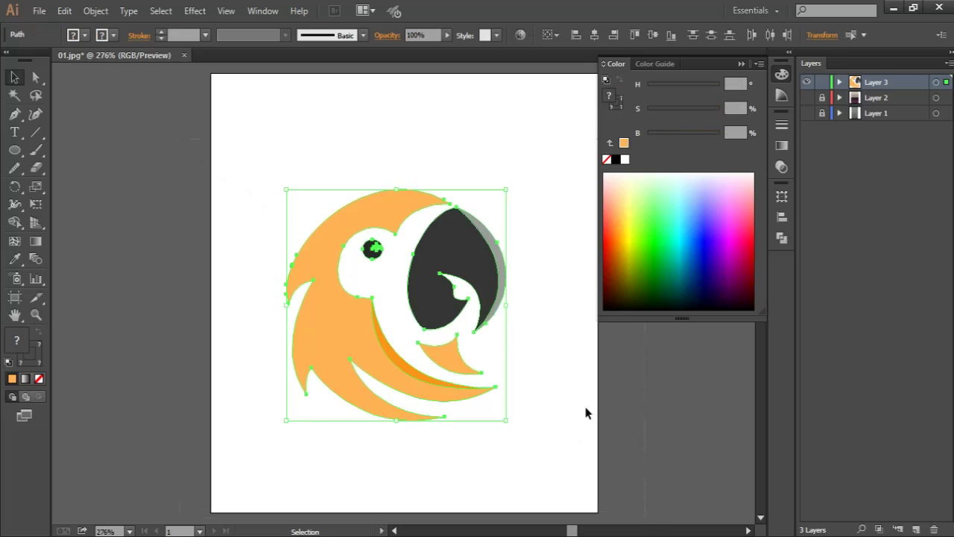
pyautogui.moveTo(506, 189); pyautogui.dragTo(504, 179)
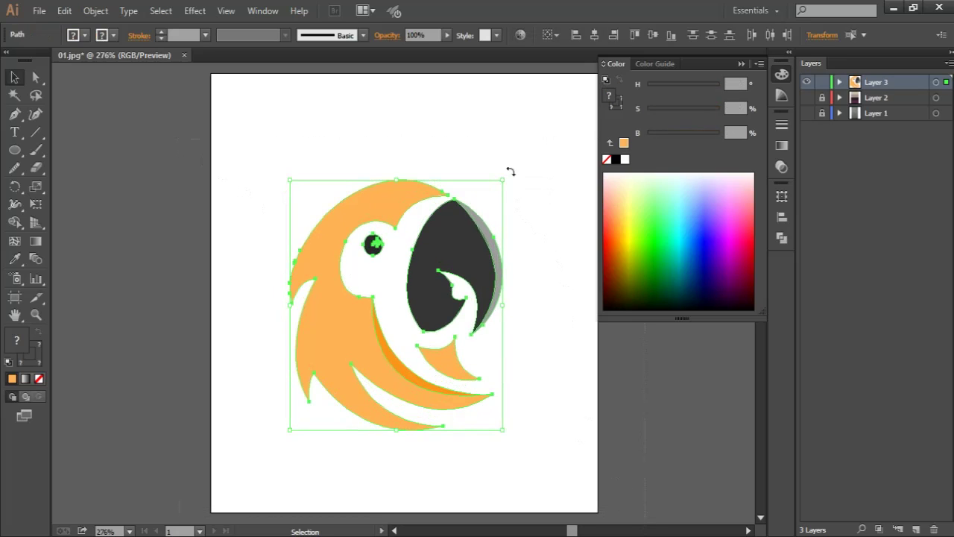
pyautogui.click(533, 173)
pyautogui.click(432, 324)
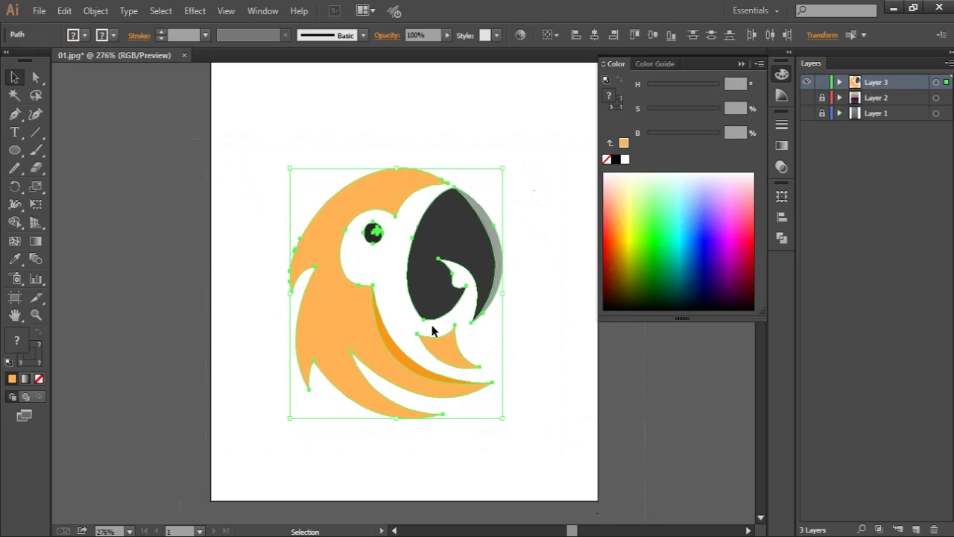
pyautogui.click(298, 310)
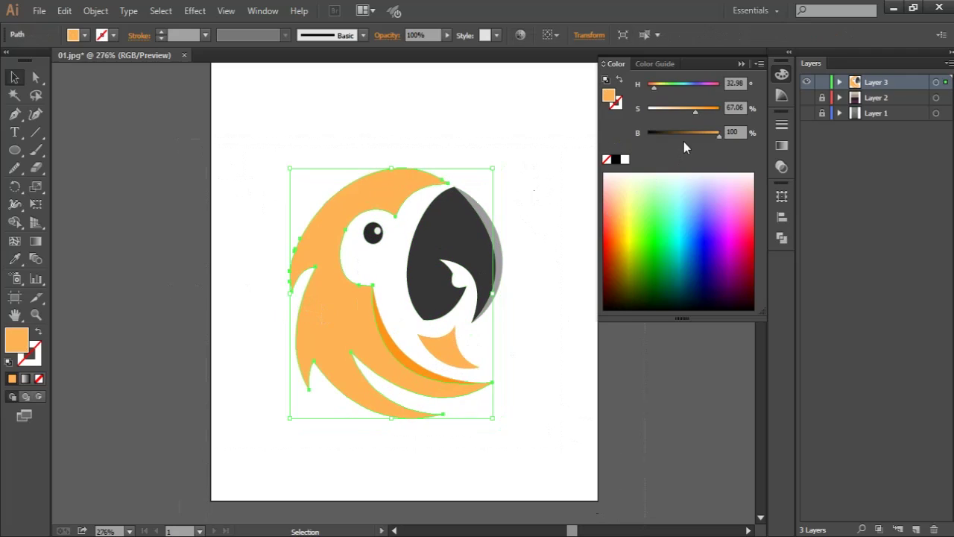
# Lower the body's saturation to 55 and eyedrop that lighter orange onto the under-beak feather
pyautogui.moveTo(695, 108); pyautogui.dragTo(686, 109)
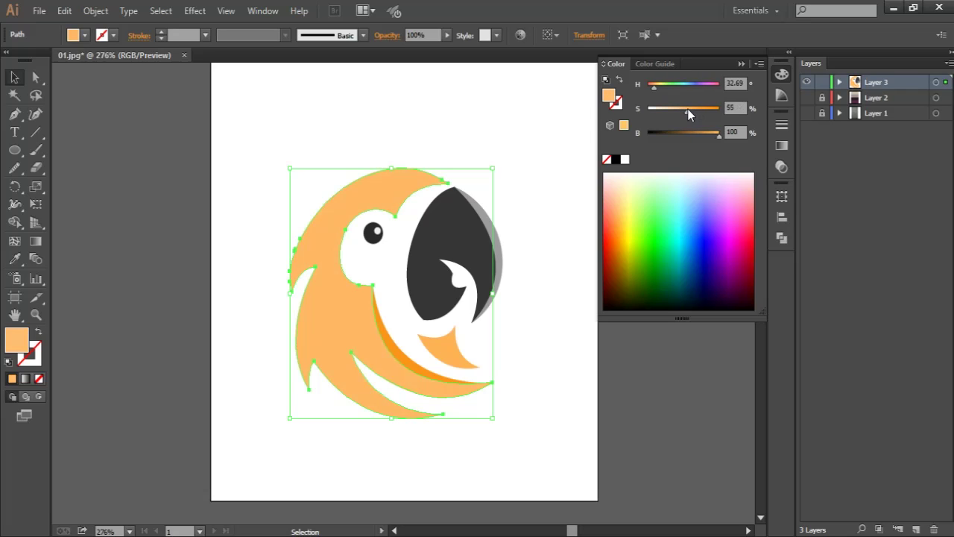
pyautogui.click(564, 145)
pyautogui.click(451, 340)
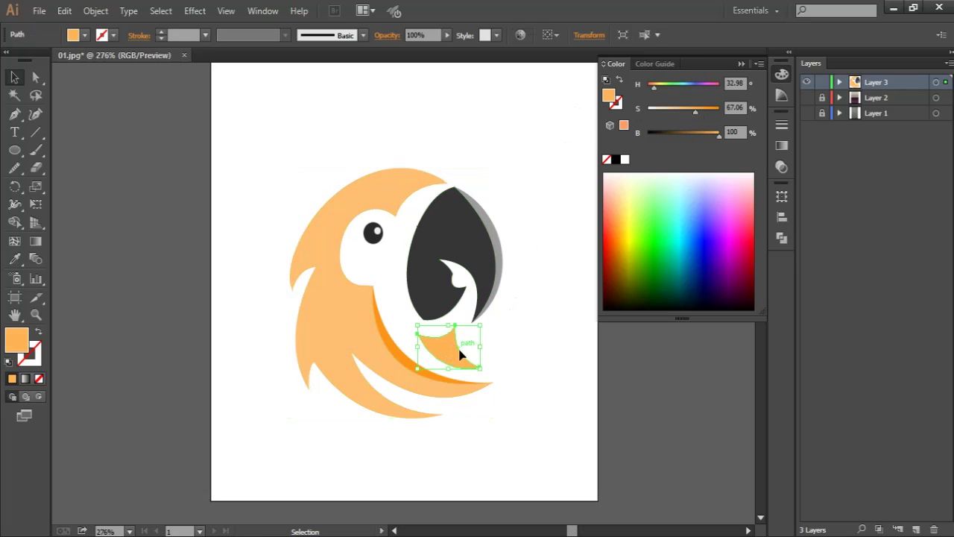
pyautogui.press('i')
pyautogui.click(382, 337)
pyautogui.click(15, 77)
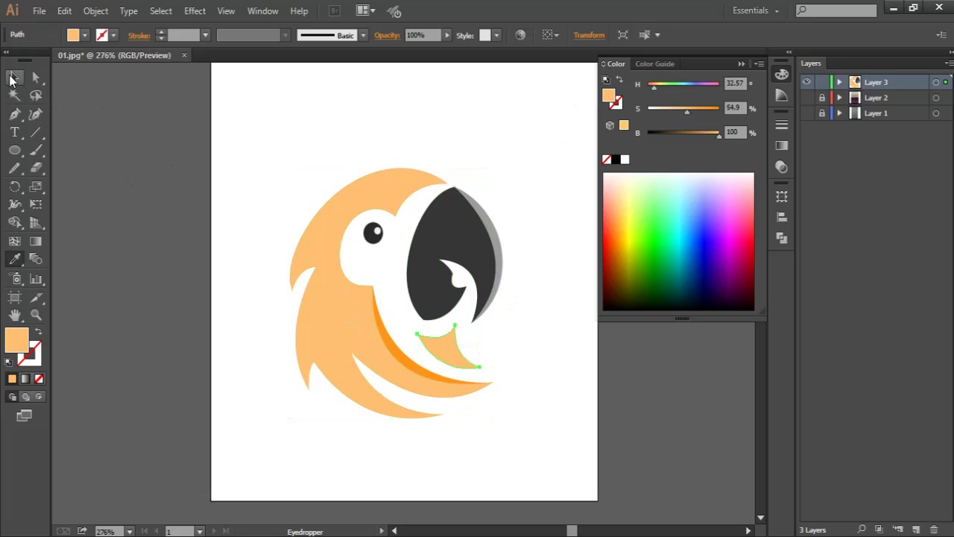
pyautogui.click(241, 125)
pyautogui.moveTo(304, 145); pyautogui.dragTo(290, 156)
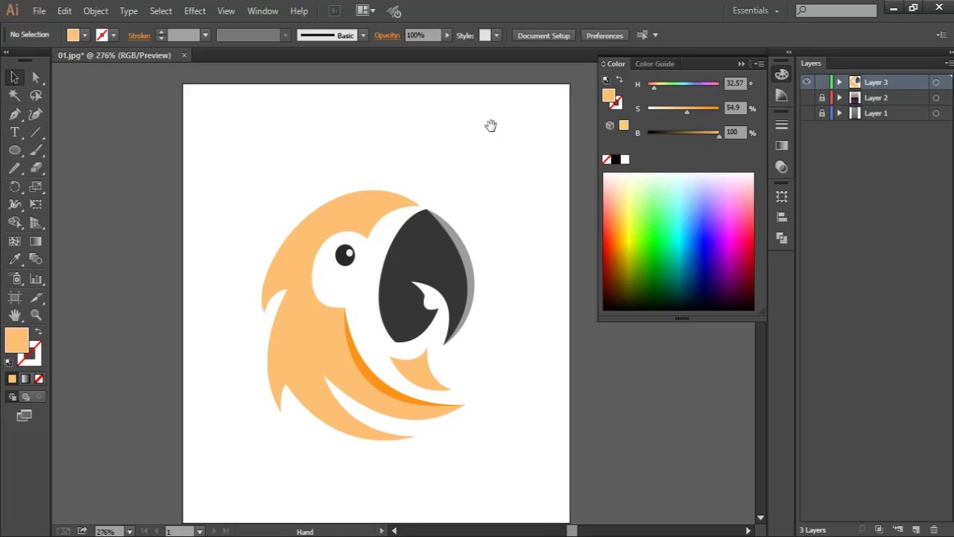
# On a new layer, draw an artboard-sized rectangle and adjust its HSB fill to deep amber #BF781B
pyautogui.click(904, 101)
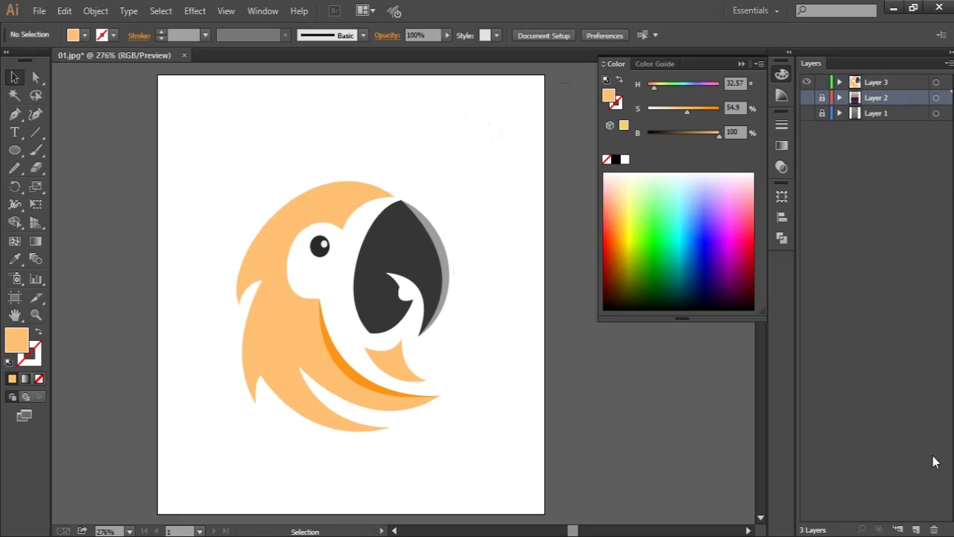
pyautogui.click(916, 530)
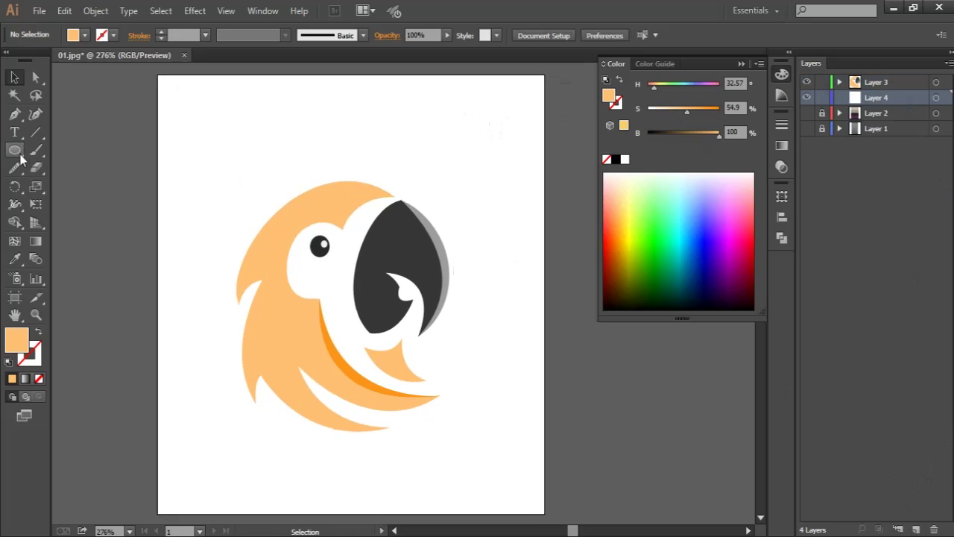
pyautogui.click(15, 150)
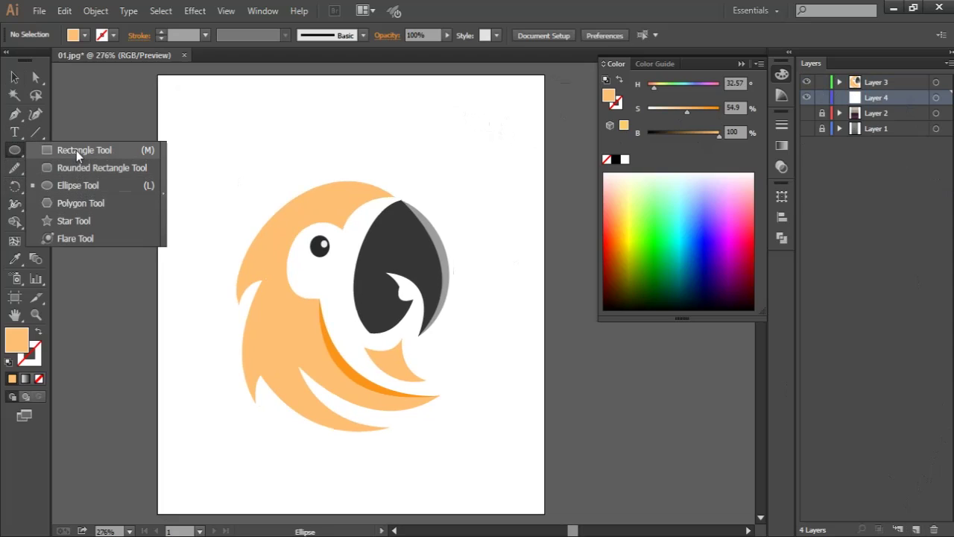
pyautogui.click(76, 151)
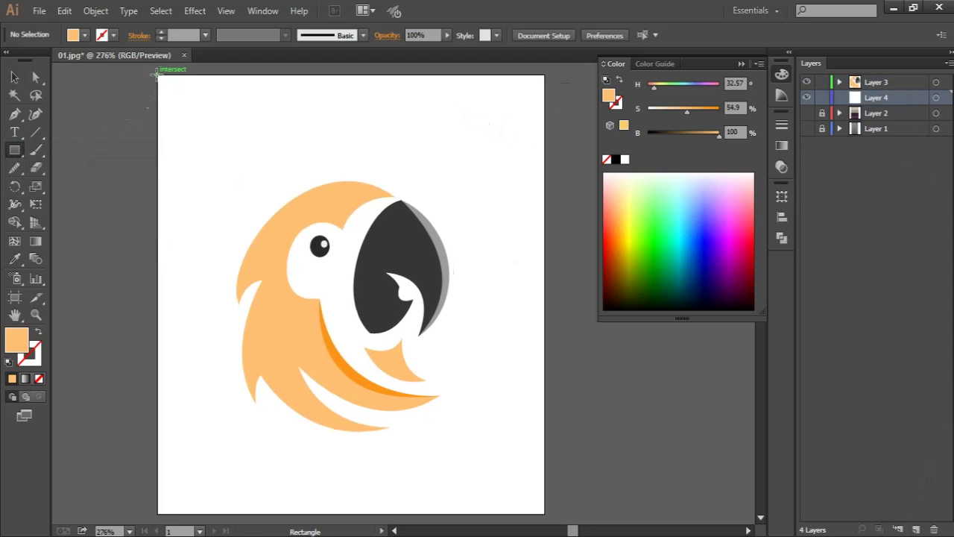
pyautogui.moveTo(156, 72); pyautogui.dragTo(536, 513)
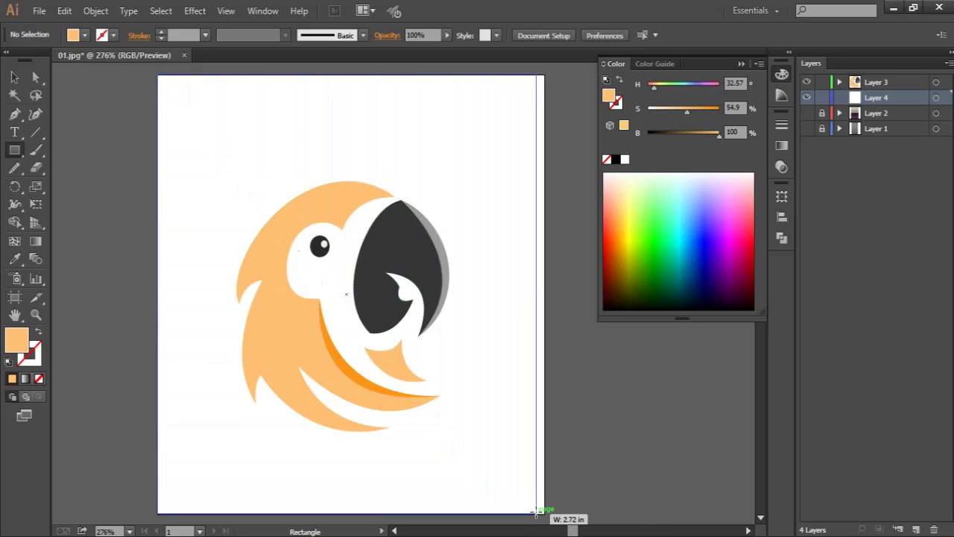
pyautogui.moveTo(535, 512); pyautogui.dragTo(544, 513)
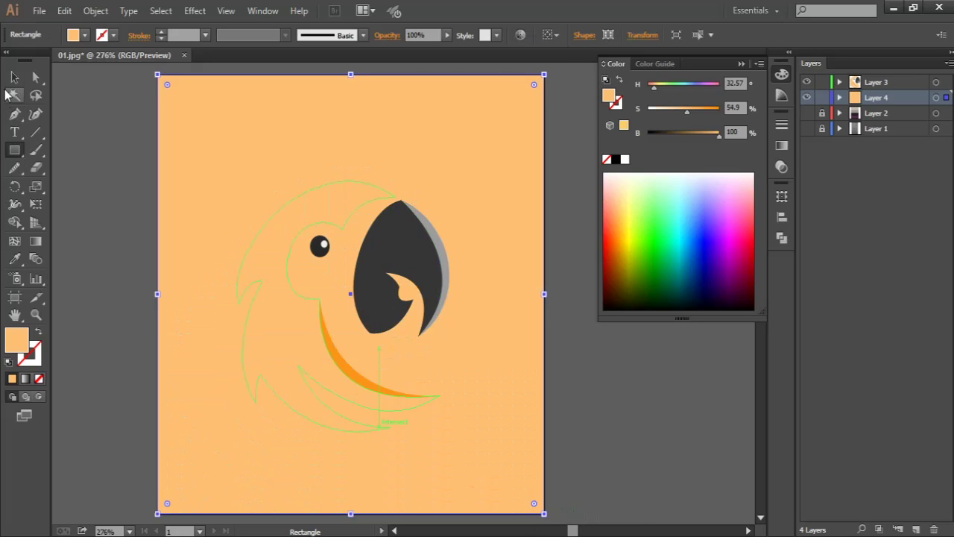
pyautogui.click(14, 76)
pyautogui.moveTo(718, 133)
pyautogui.mouseDown()
pyautogui.moveTo(675, 134)
pyautogui.moveTo(697, 137)
pyautogui.moveTo(703, 111)
pyautogui.moveTo(699, 134)
pyautogui.mouseUp()
pyautogui.moveTo(704, 109)
pyautogui.mouseDown()
pyautogui.moveTo(673, 84)
pyautogui.moveTo(655, 87)
pyautogui.mouseUp()
# Try pale and lighter tan fills on the background rectangle through the Color Picker
pyautogui.doubleClick(16, 340)
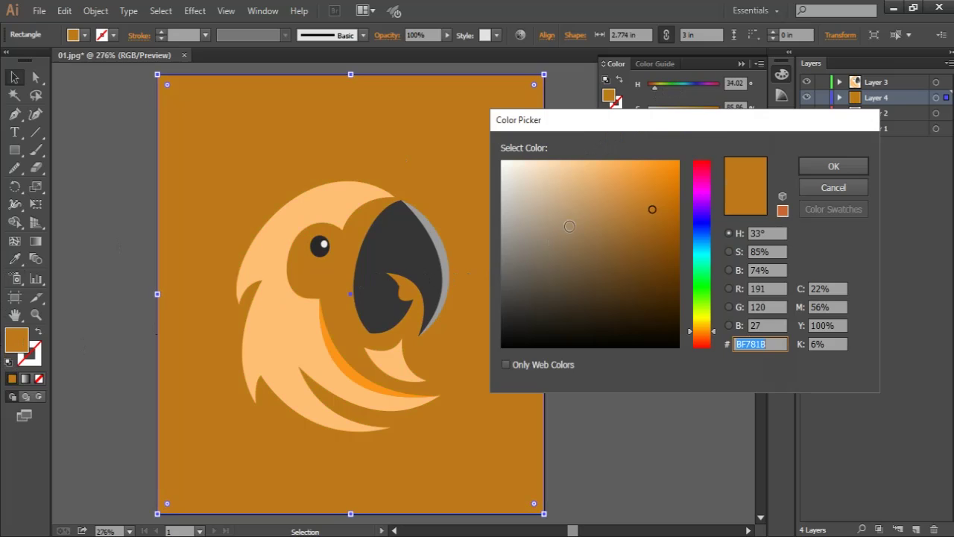
pyautogui.click(547, 194)
pyautogui.click(840, 166)
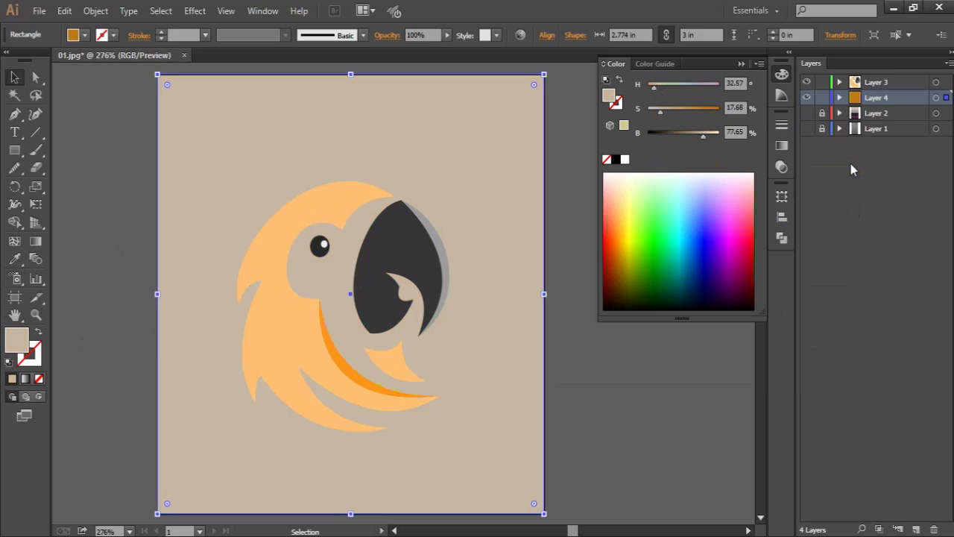
pyautogui.click(590, 306)
pyautogui.click(178, 270)
pyautogui.doubleClick(17, 344)
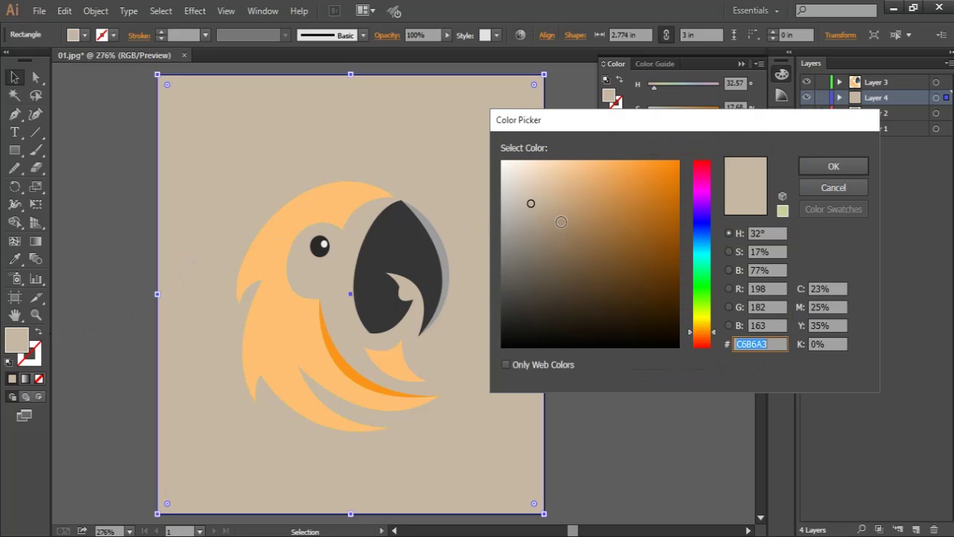
pyautogui.click(550, 189)
pyautogui.click(806, 167)
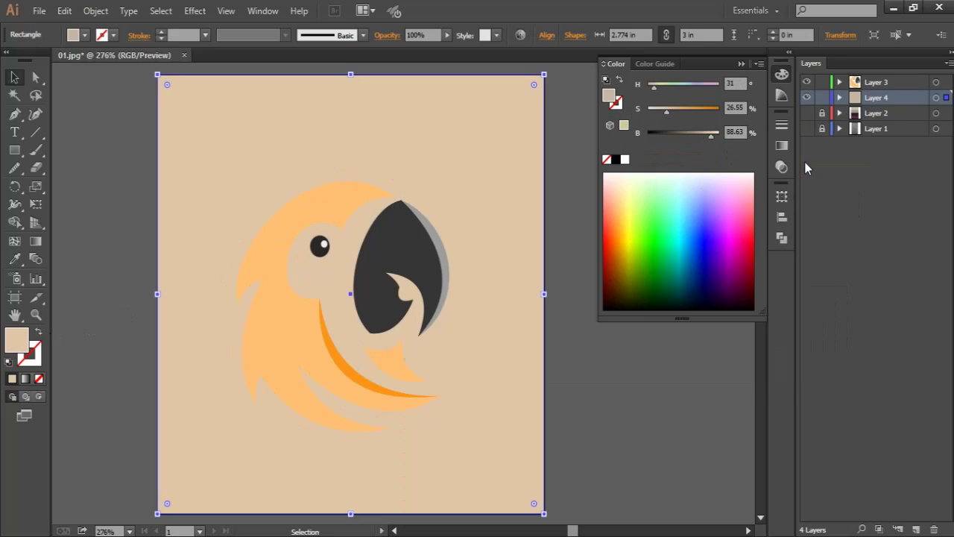
pyautogui.click(638, 335)
pyautogui.click(494, 128)
# Adjust the HSB sliders to a very pale cream (H 86.4°, S 9.8%, B 100%)
pyautogui.moveTo(688, 111)
pyautogui.mouseDown()
pyautogui.moveTo(704, 114)
pyautogui.moveTo(664, 111)
pyautogui.mouseUp()
pyautogui.click(681, 87)
pyautogui.moveTo(710, 134)
pyautogui.mouseDown()
pyautogui.moveTo(679, 136)
pyautogui.moveTo(720, 135)
pyautogui.mouseUp()
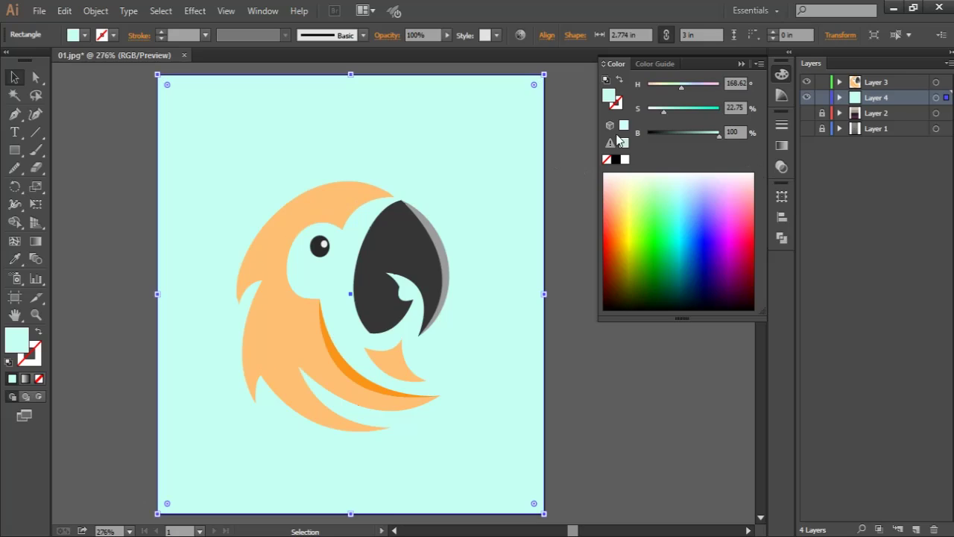
pyautogui.moveTo(672, 112); pyautogui.dragTo(655, 111)
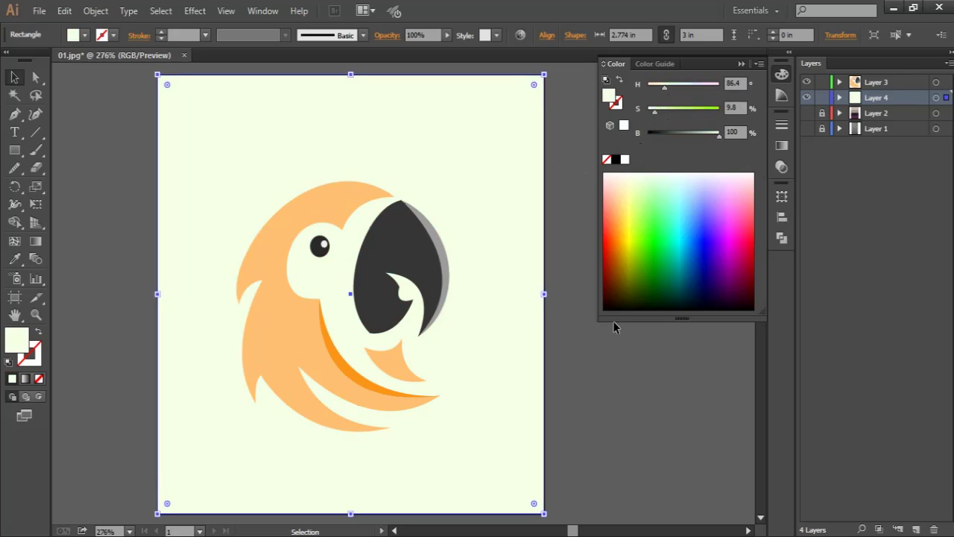
pyautogui.click(620, 358)
# Lock the background layer and nudge the whole parrot upward
pyautogui.click(741, 64)
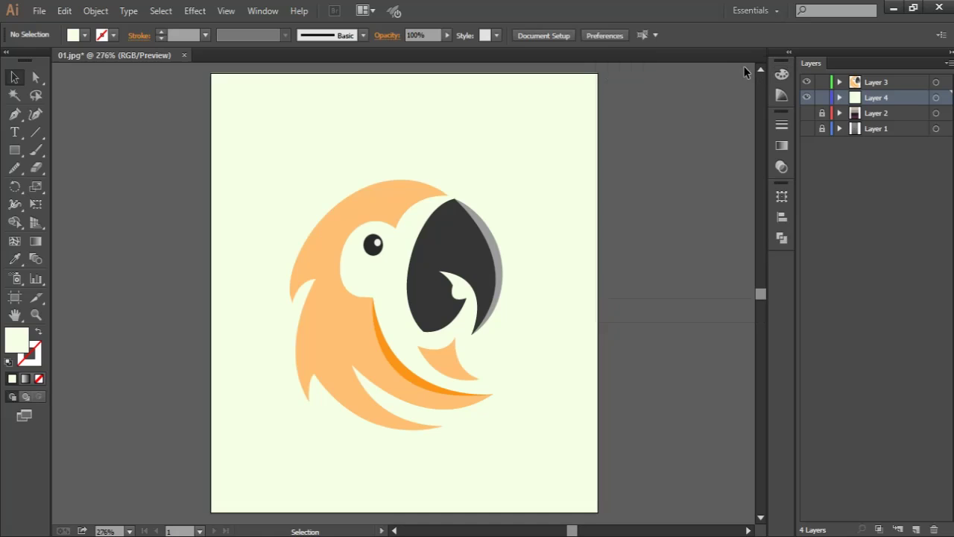
pyautogui.click(823, 97)
pyautogui.moveTo(216, 128); pyautogui.dragTo(558, 477)
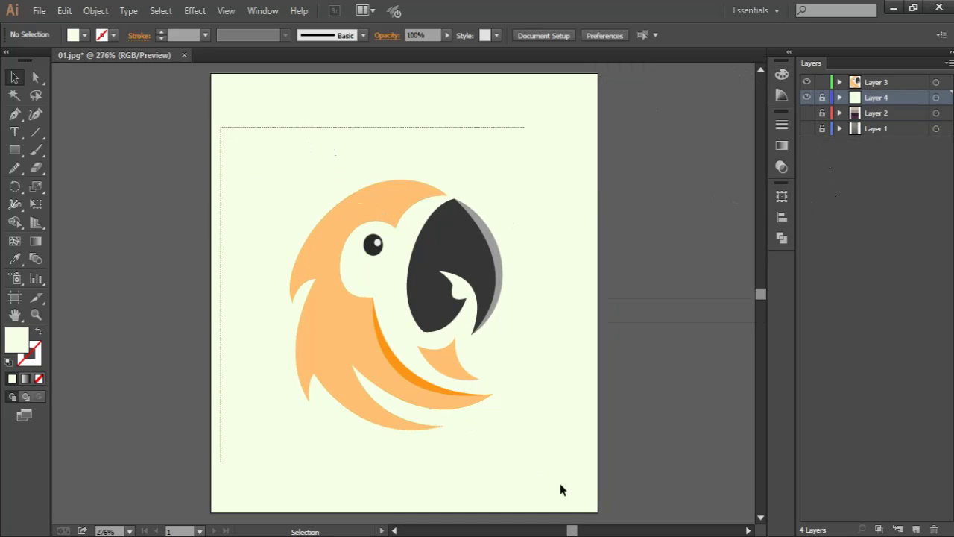
pyautogui.hotkey('shift', 'Up')
pyautogui.press('Up')
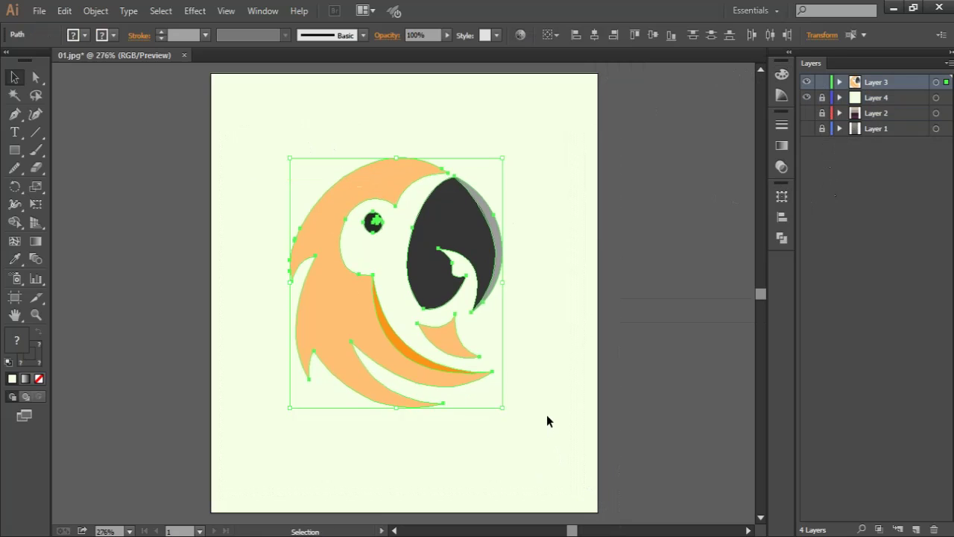
pyautogui.press('Up')
pyautogui.click(571, 422)
# Add 'PARROT LOGO' in Niagara Engraved at 25 pt centred beneath the parrot
pyautogui.press('t')
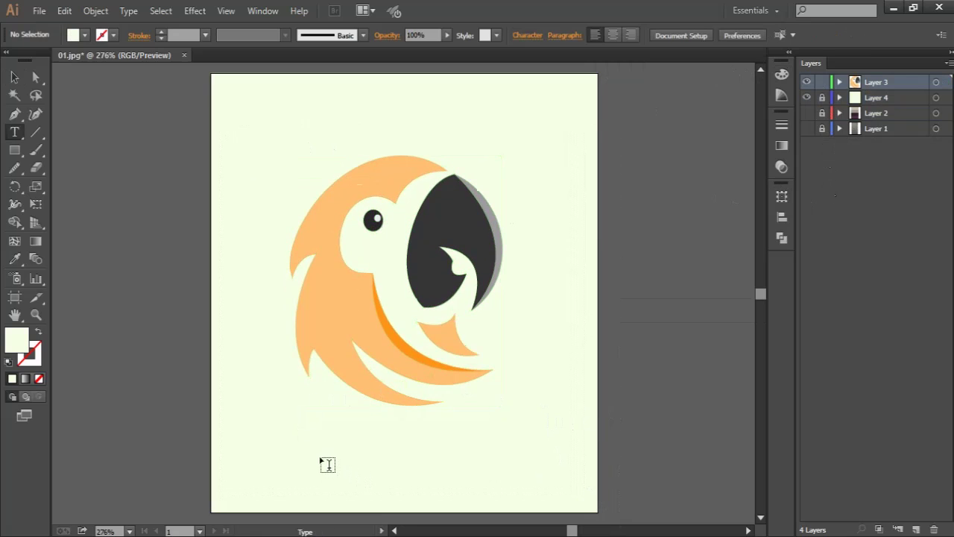
pyautogui.click(441, 459)
pyautogui.write('PARROT L')
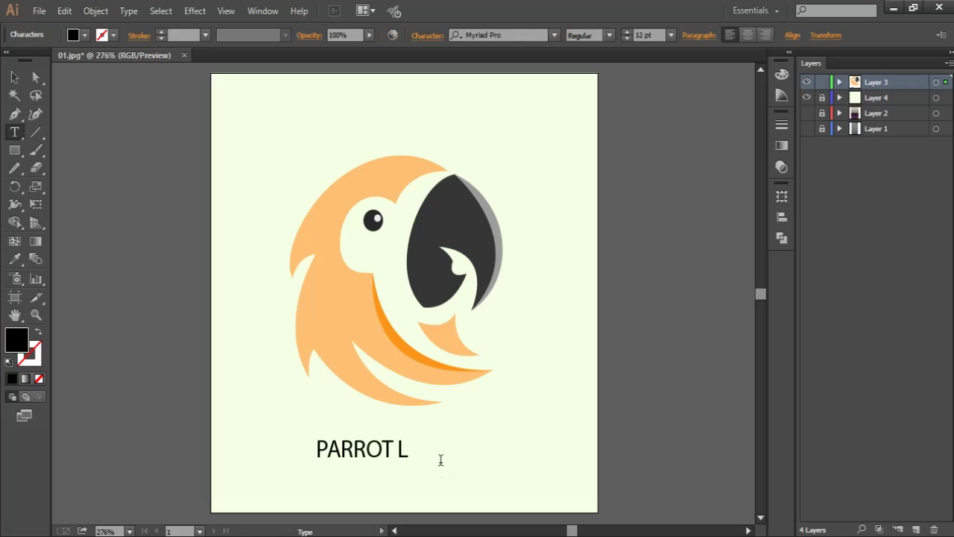
pyautogui.write('OGO')
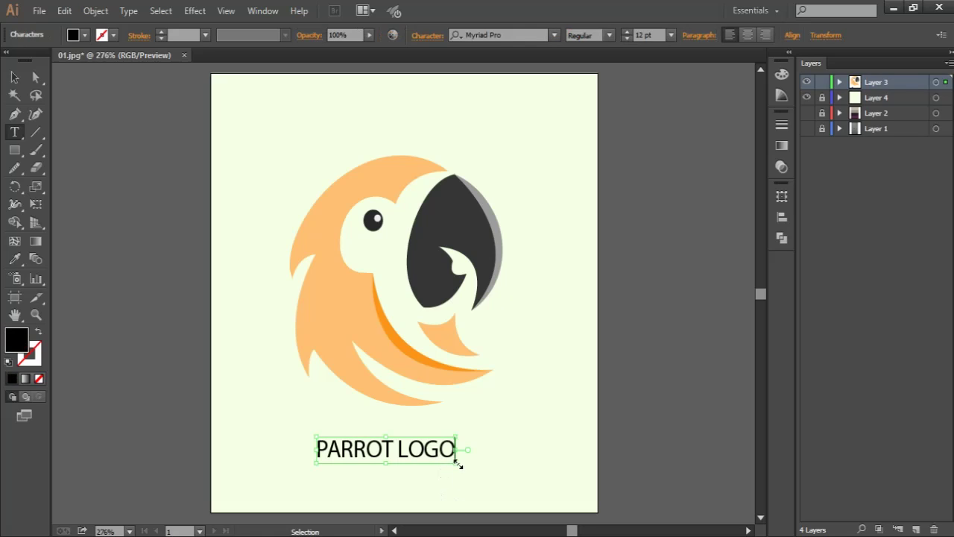
pyautogui.hotkey('ctrl', 'a')
pyautogui.click(507, 35)
pyautogui.press('Down')
pyautogui.press('Down')
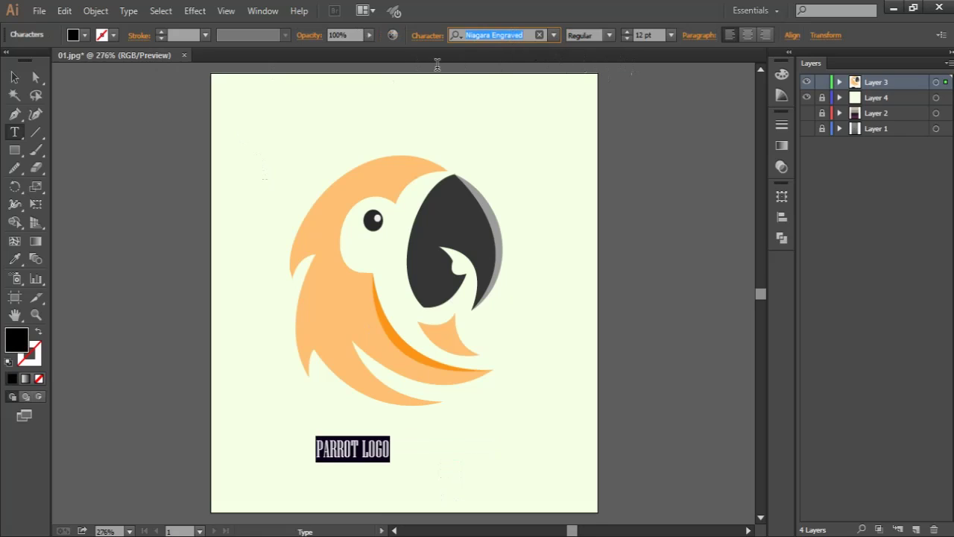
pyautogui.click(628, 37)
pyautogui.click(628, 37)
pyautogui.click(628, 37)
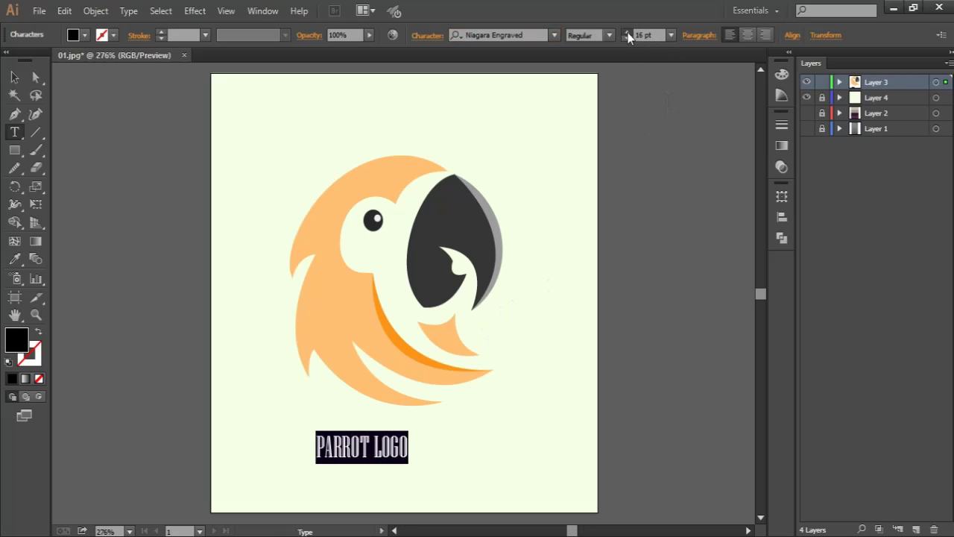
pyautogui.press('Escape')
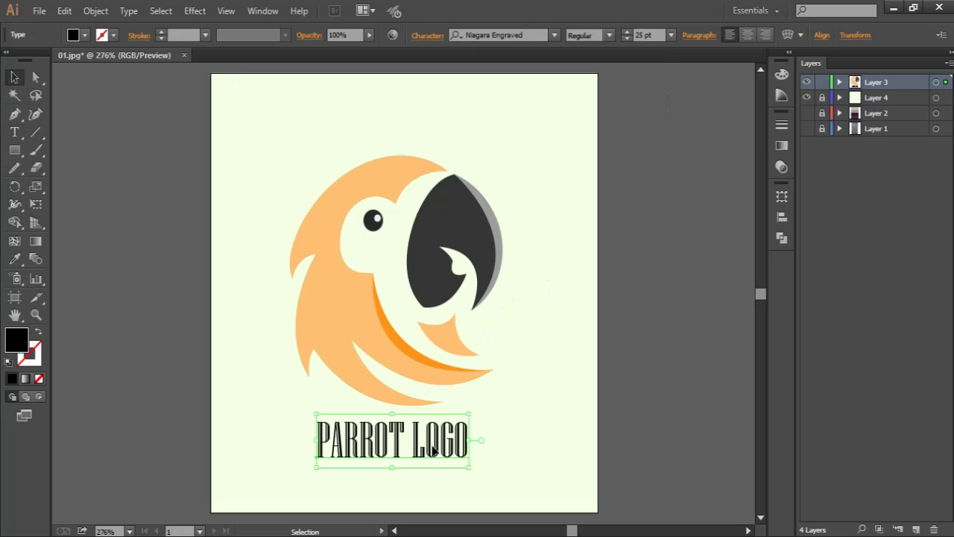
pyautogui.moveTo(434, 449); pyautogui.dragTo(443, 460)
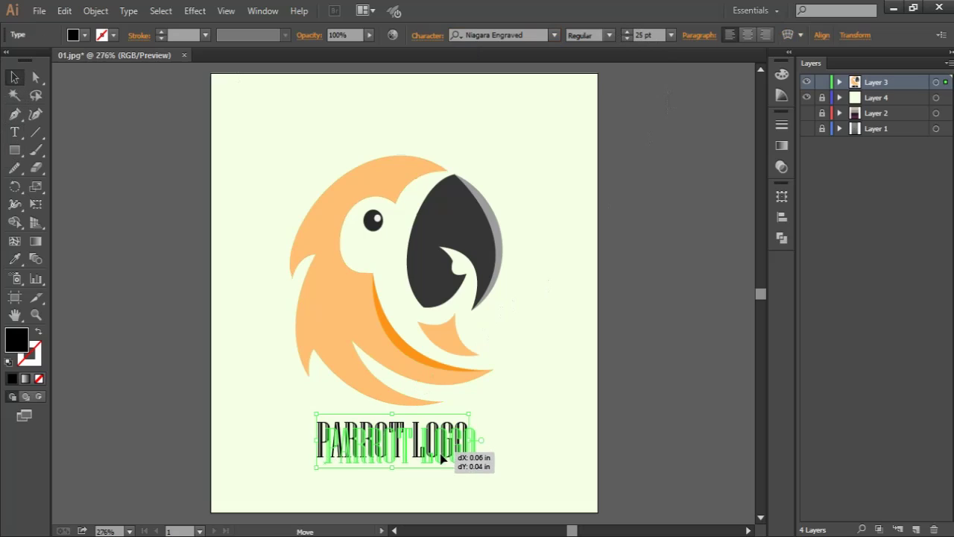
pyautogui.click(647, 391)
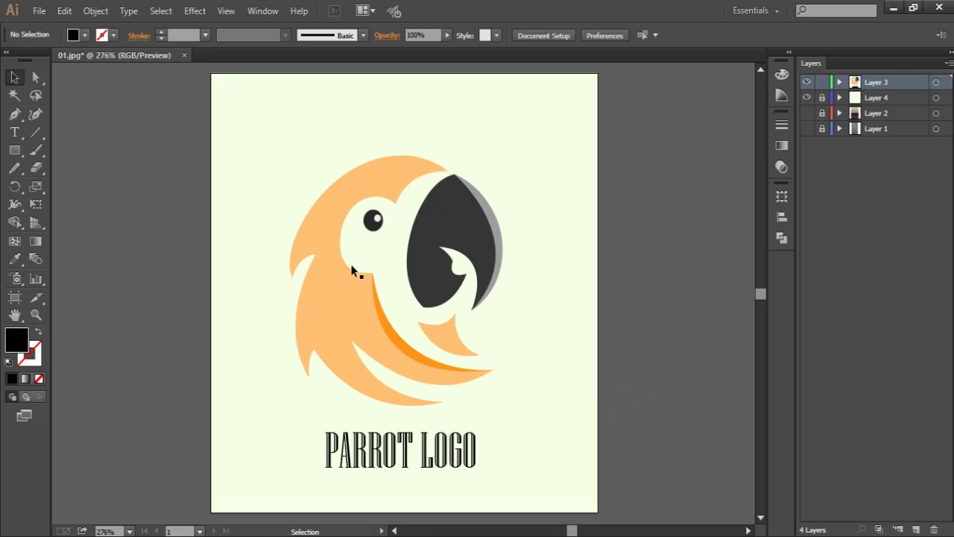
# Nudge the parrot up and slightly right, and raise the PARROT LOGO text closer beneath it
pyautogui.moveTo(254, 129); pyautogui.dragTo(589, 412)
pyautogui.hotkey('shift', 'Up')
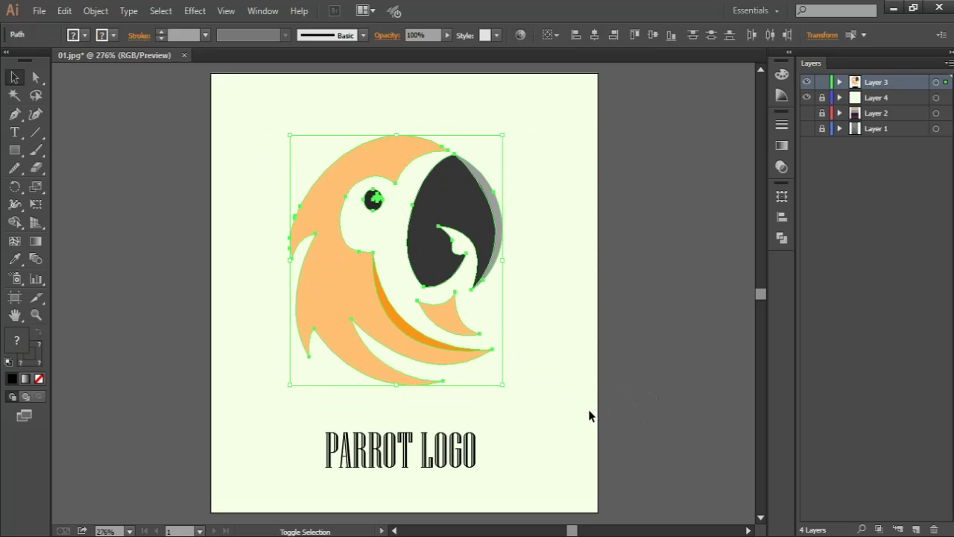
pyautogui.hotkey('shift', 'Right')
pyautogui.press('Left')
pyautogui.press('Left')
pyautogui.press('Left')
pyautogui.press('Left')
pyautogui.press('Left')
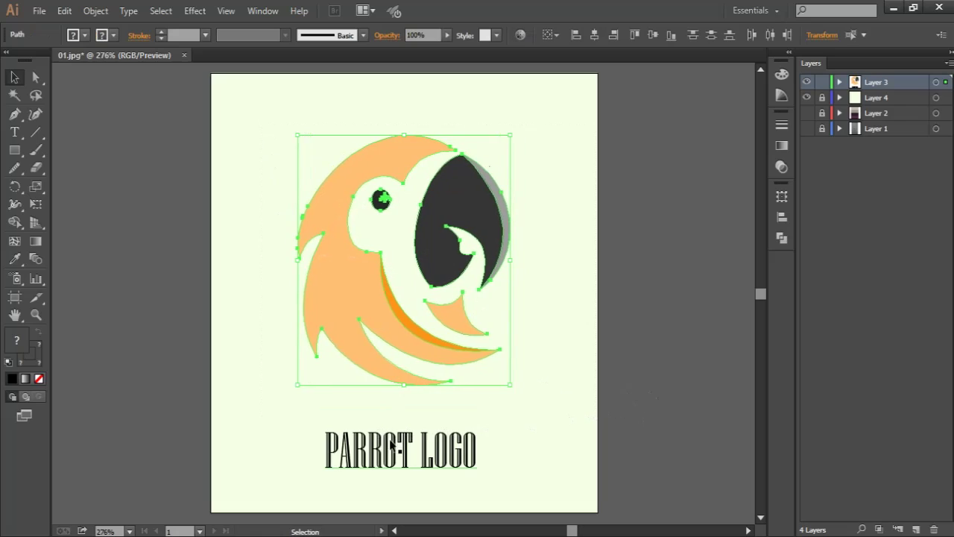
pyautogui.moveTo(393, 449); pyautogui.dragTo(419, 427)
pyautogui.click(669, 386)
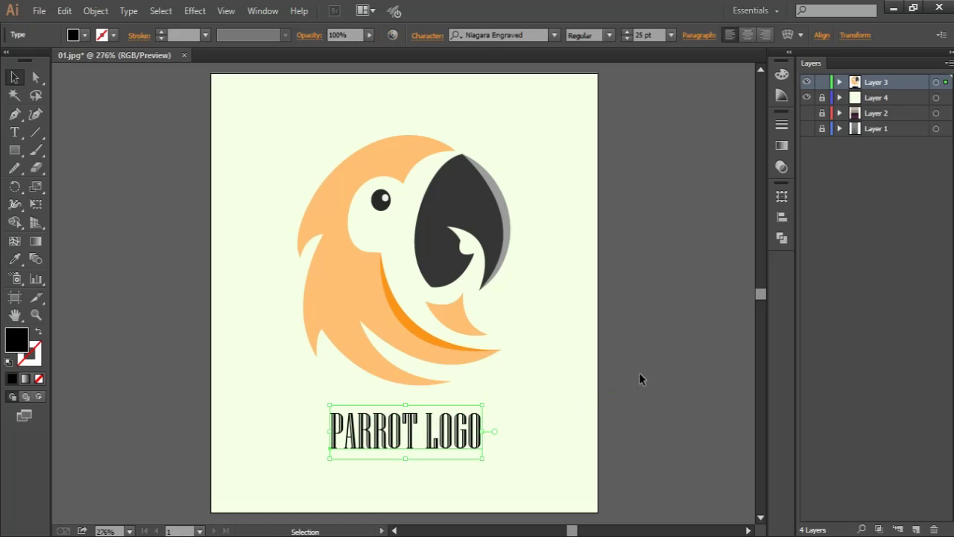
pyautogui.click(567, 295)
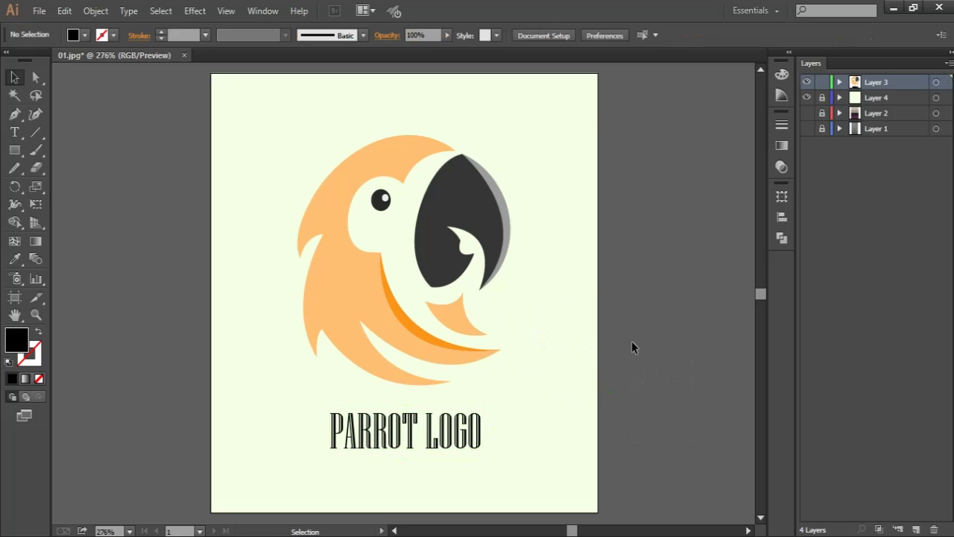